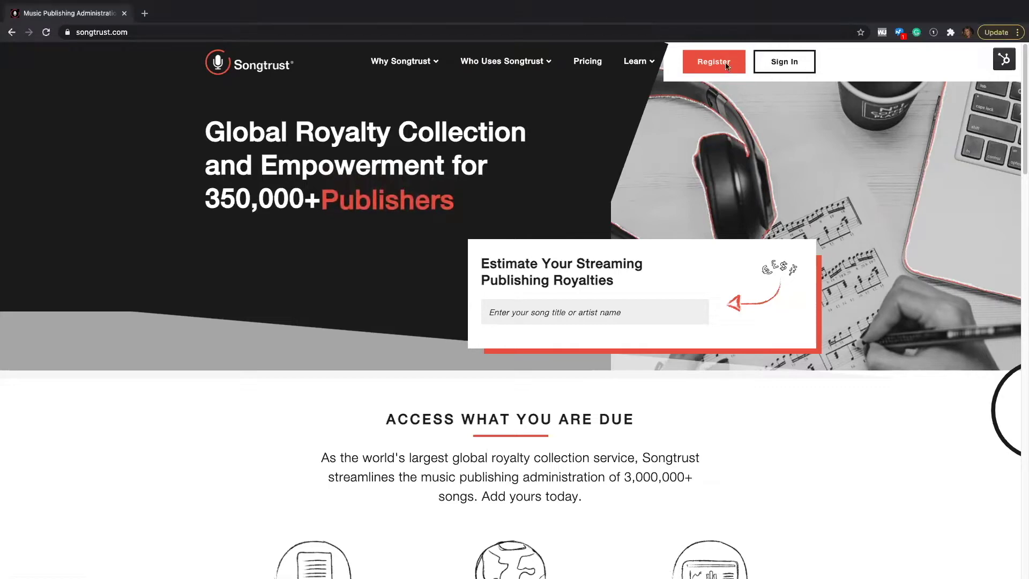
Open the registration form and enter the account holder's first and last name, e-mail and password
{"action": "left_click", "coordinate": [707, 67]}
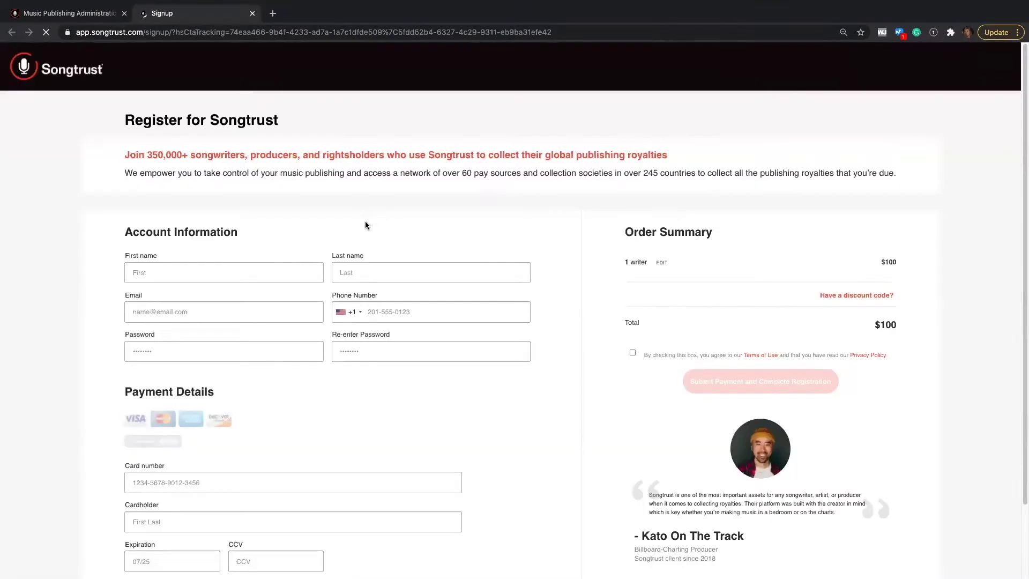
{"action": "left_click", "coordinate": [290, 268]}
{"action": "type", "text": "Jackie"}
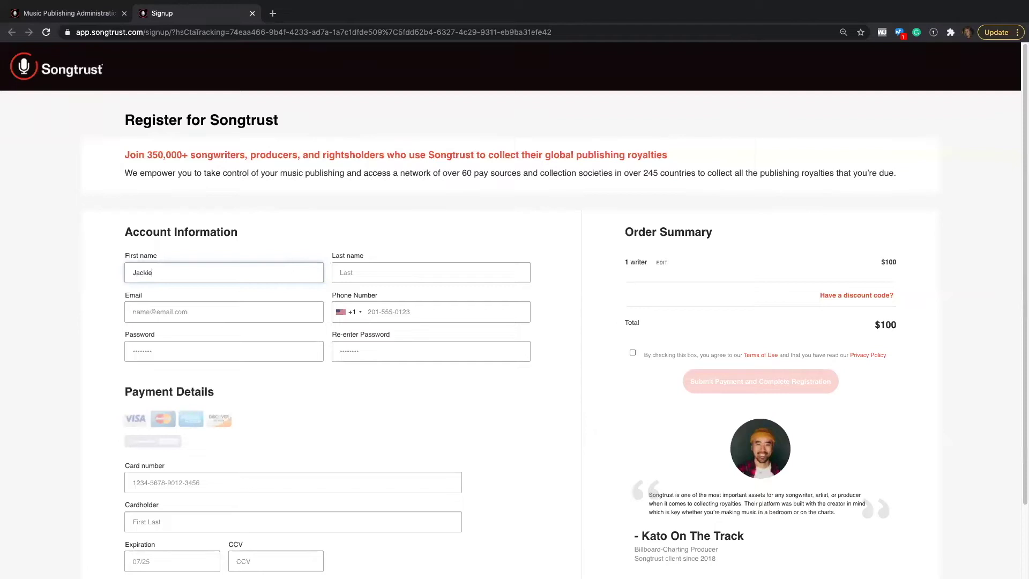
{"action": "key", "text": "Tab"}
{"action": "type", "text": "Songtrust"}
{"action": "left_click", "coordinate": [224, 309]}
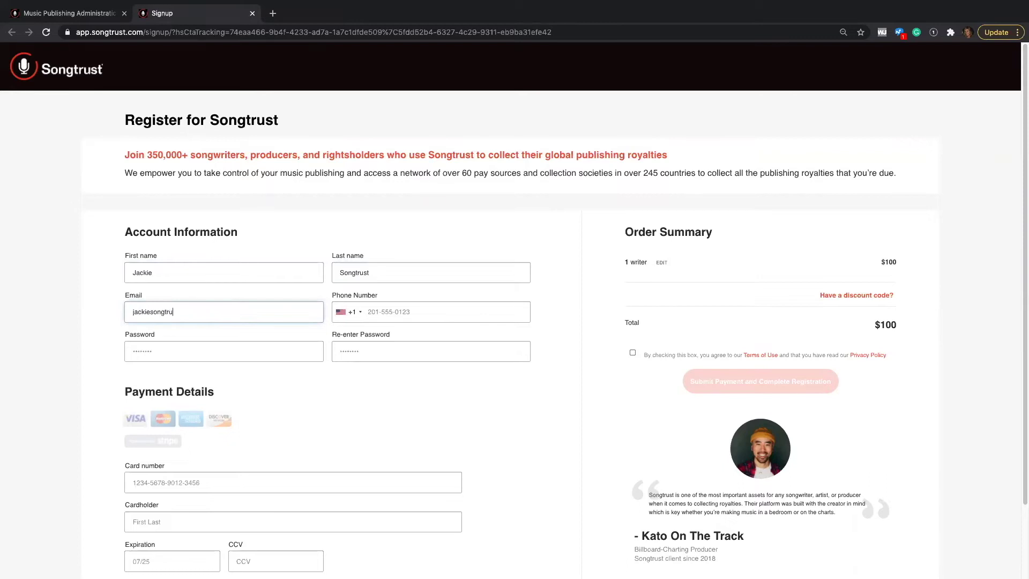
{"action": "left_click", "coordinate": [219, 348]}
{"action": "type", "text": "•"}
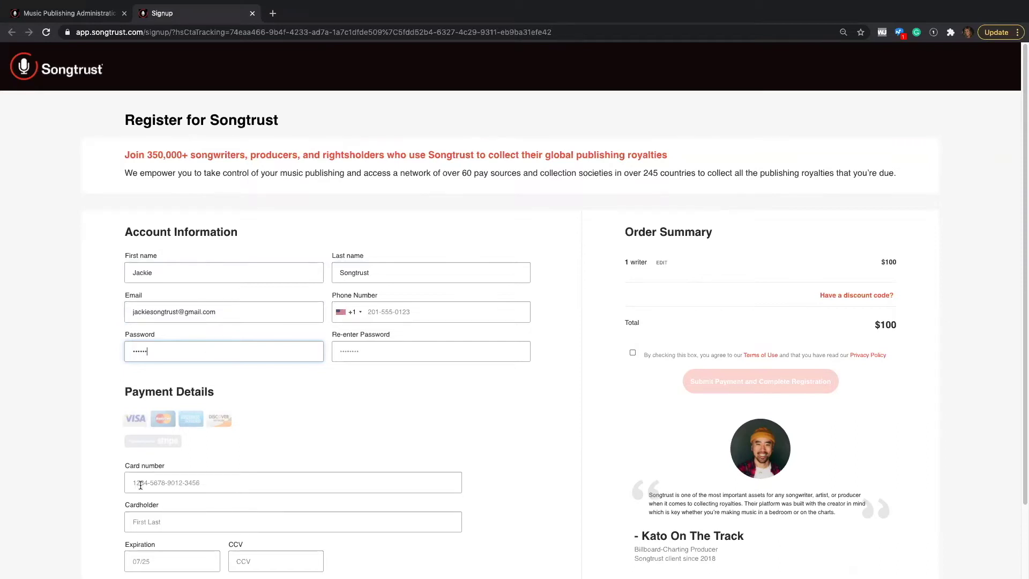
Read the Terms of Use, close them, and tick the agreement checkbox
{"action": "scroll", "coordinate": [140, 482], "scroll_direction": "down", "scroll_amount": 1}
{"action": "scroll", "coordinate": [140, 485], "scroll_direction": "down", "scroll_amount": 1}
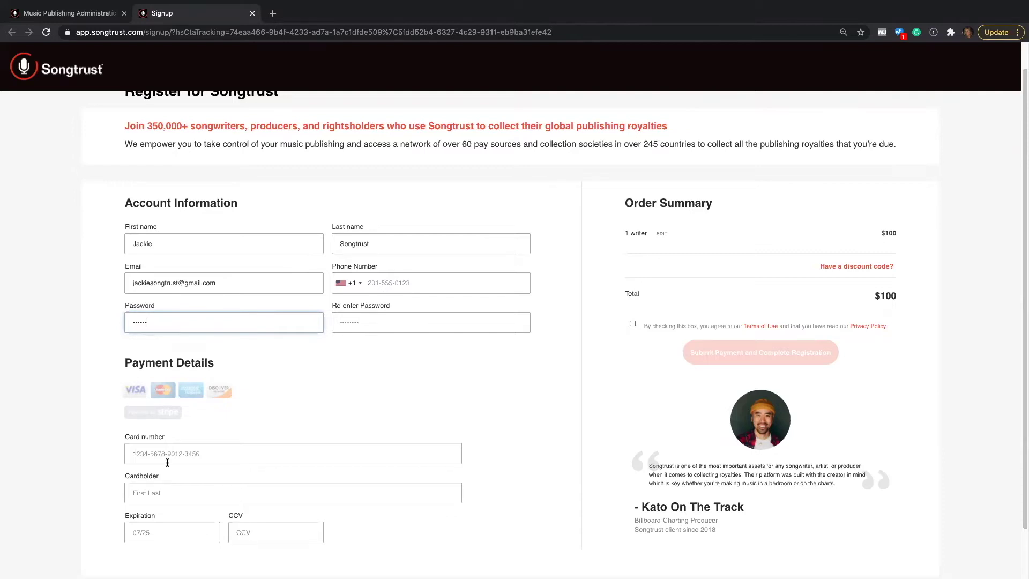
{"action": "left_click", "coordinate": [760, 327]}
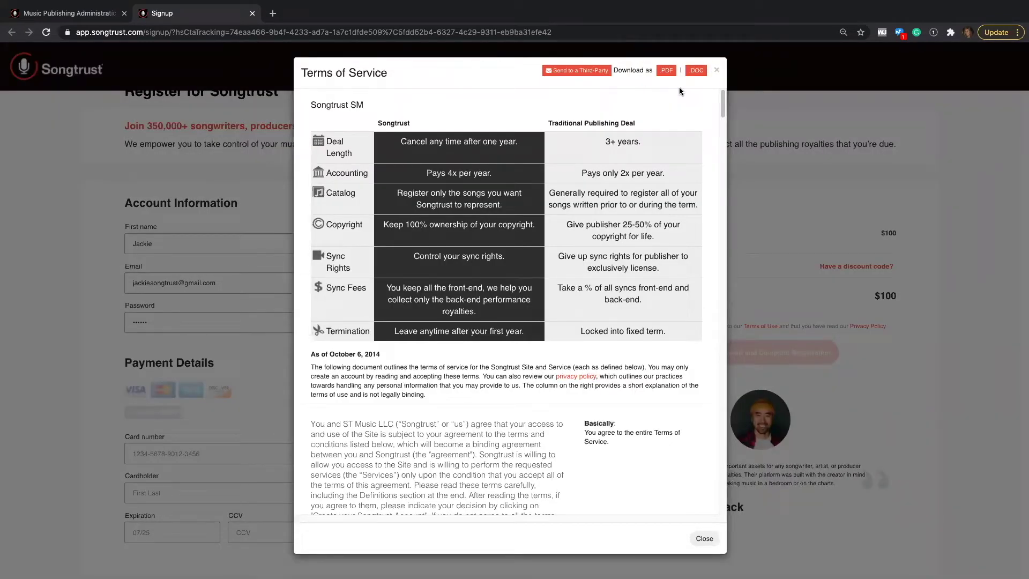
{"action": "left_click", "coordinate": [717, 69]}
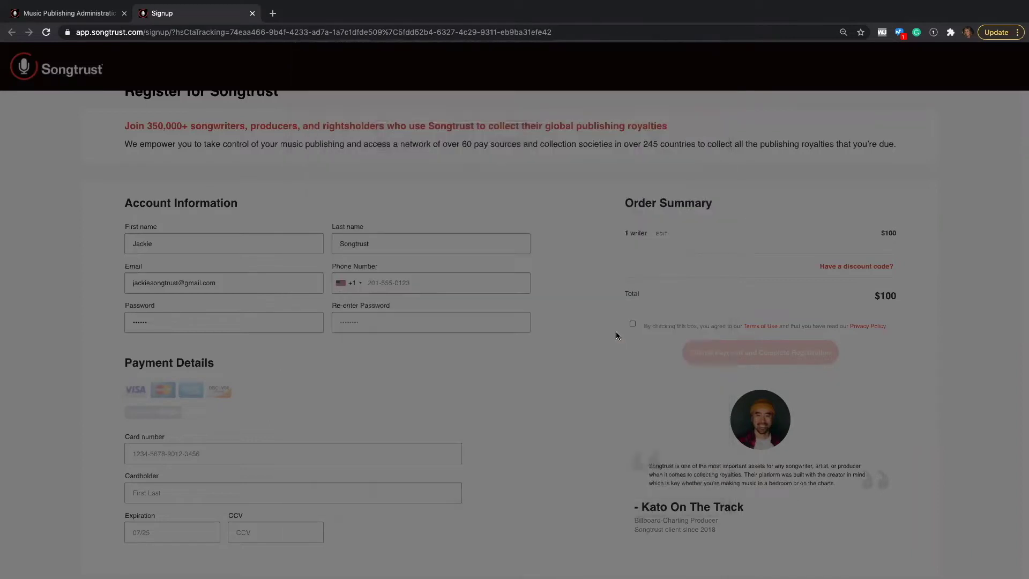
{"action": "left_click", "coordinate": [633, 323]}
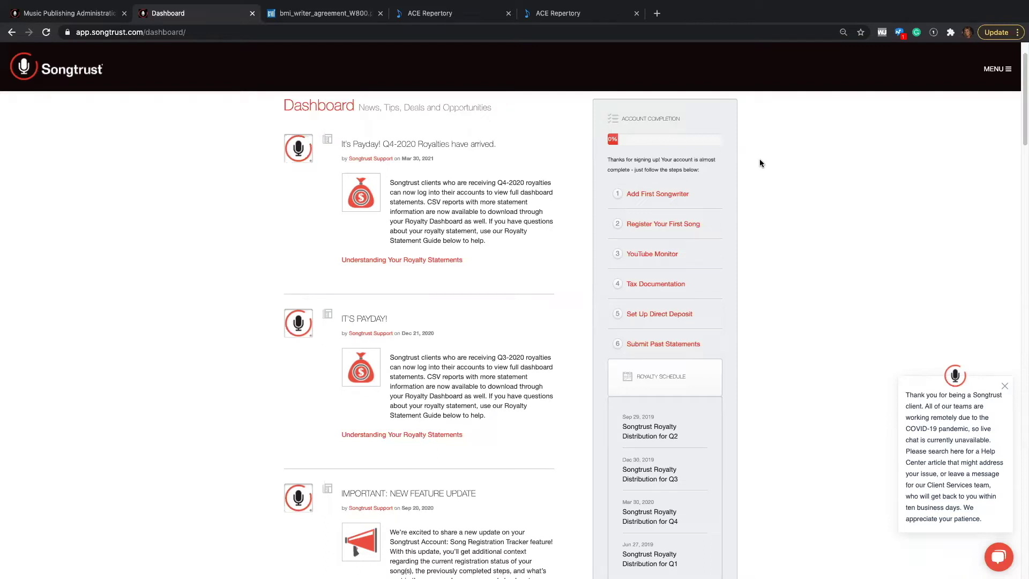
Add the first songwriter as a PRO member with ASCAP selected, then continue
{"action": "left_click", "coordinate": [669, 196]}
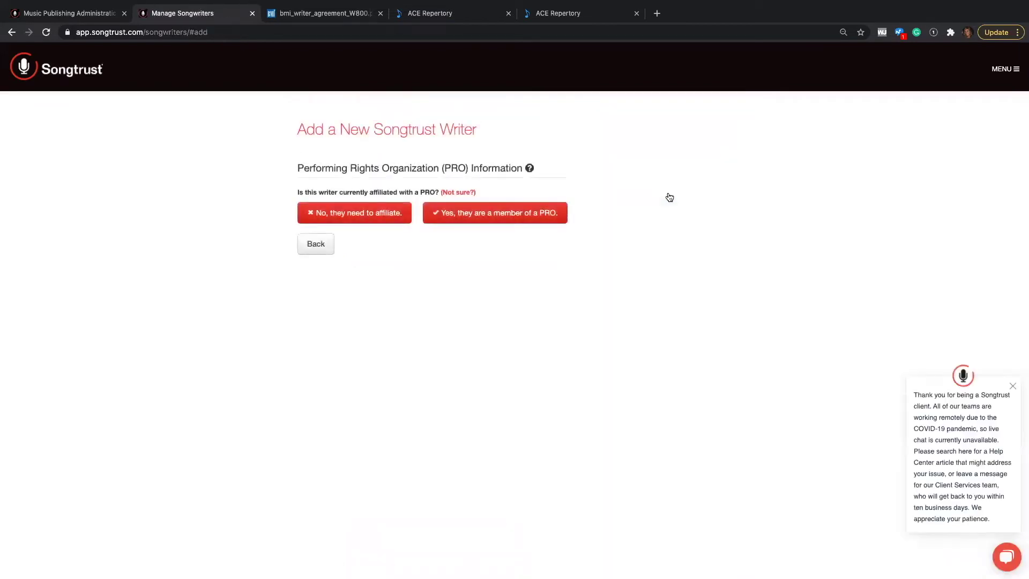
{"action": "left_click", "coordinate": [486, 221]}
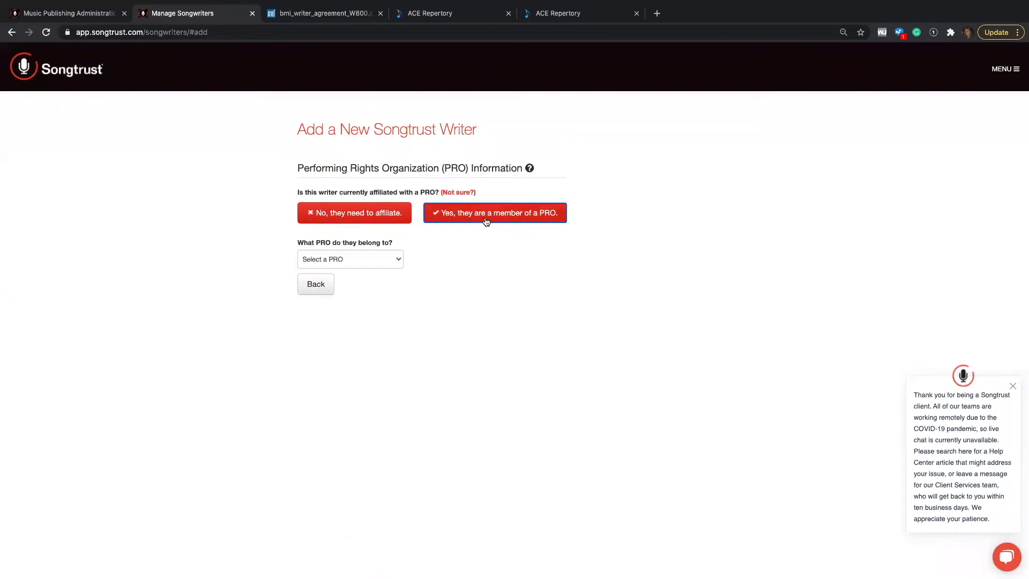
{"action": "left_click", "coordinate": [356, 260]}
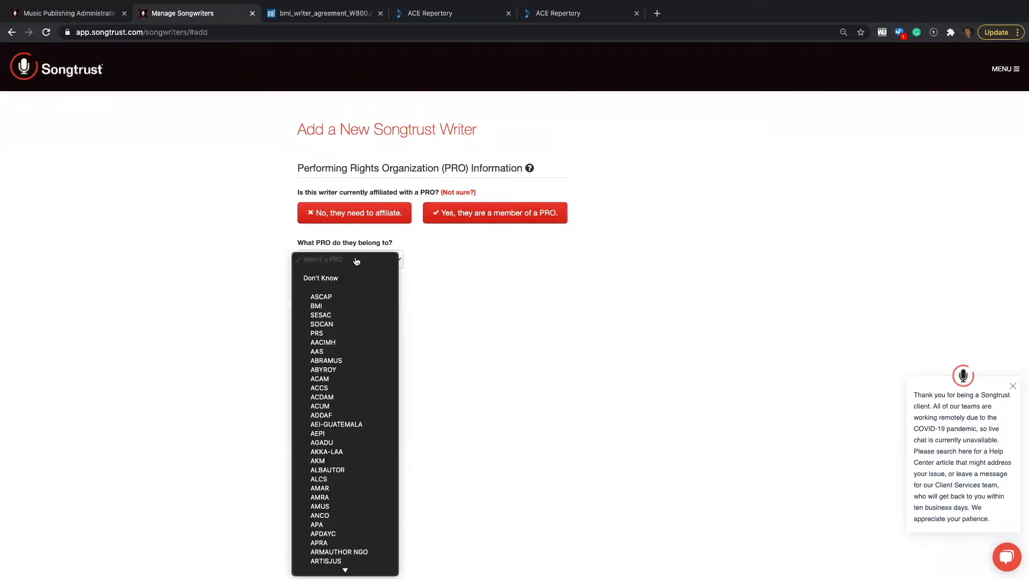
{"action": "left_click", "coordinate": [350, 296]}
{"action": "left_click", "coordinate": [556, 285]}
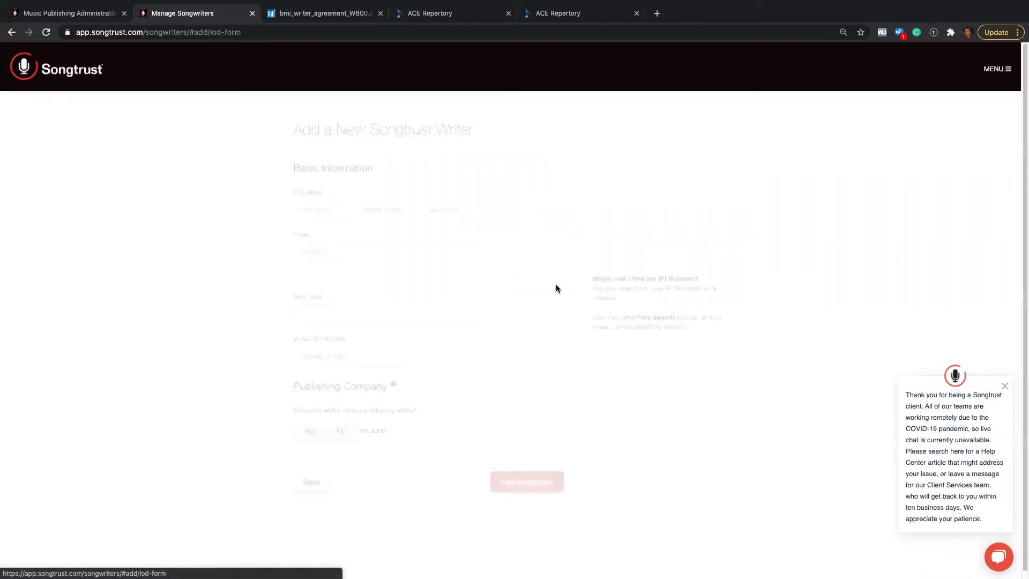
Enter the writer's first name, last name and e-mail address
{"action": "left_click", "coordinate": [322, 212]}
{"action": "type", "text": "Jackie"}
{"action": "key", "text": "Tab"}
{"action": "type", "text": "Songtrust"}
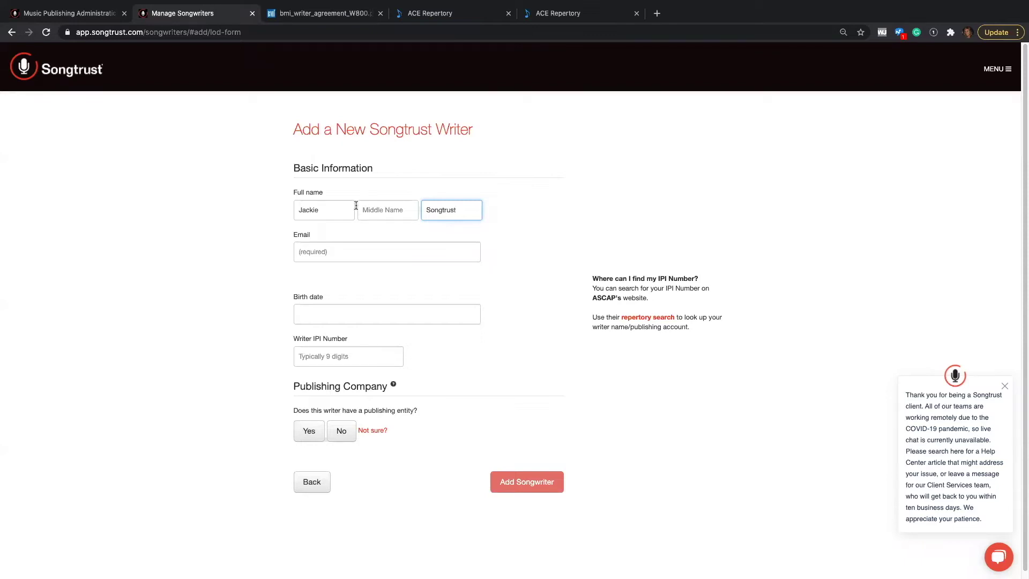
{"action": "left_click", "coordinate": [320, 251]}
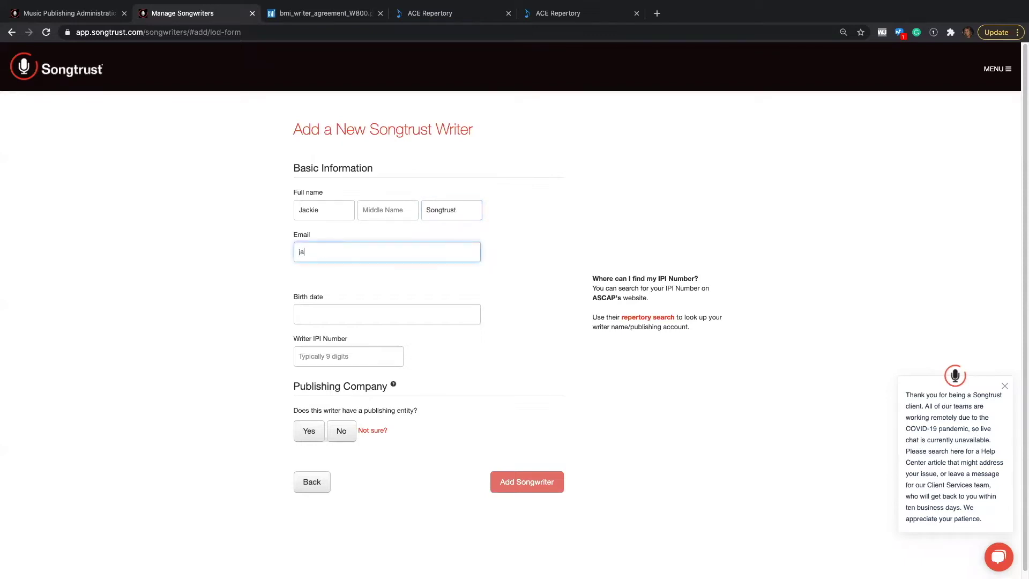
Set the birth date to 04/02/2003 and the Writer IPI Number to 999999999
{"action": "left_click", "coordinate": [354, 315]}
{"action": "left_click", "coordinate": [358, 355]}
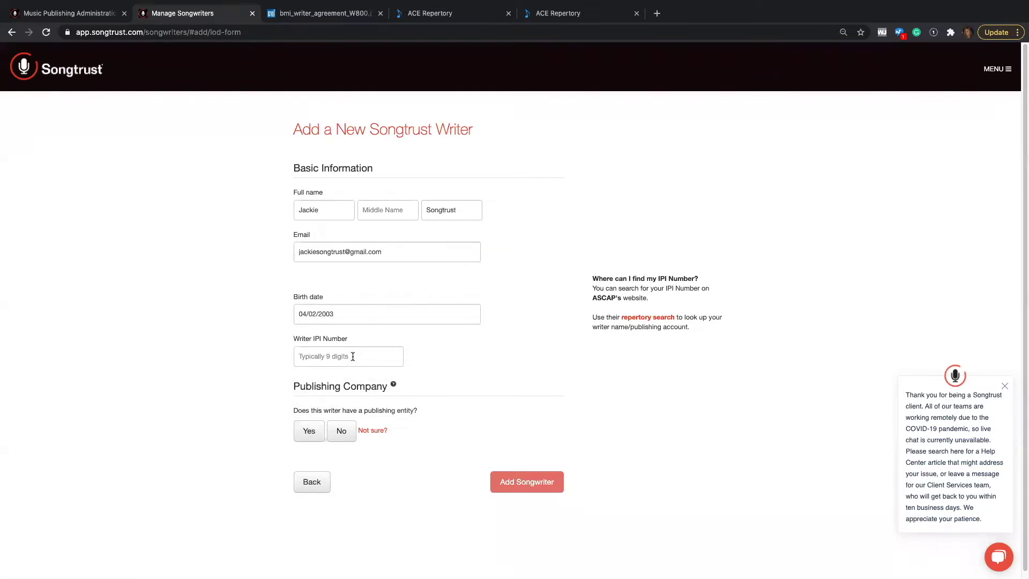
{"action": "left_click", "coordinate": [352, 356]}
{"action": "type", "text": "999999999"}
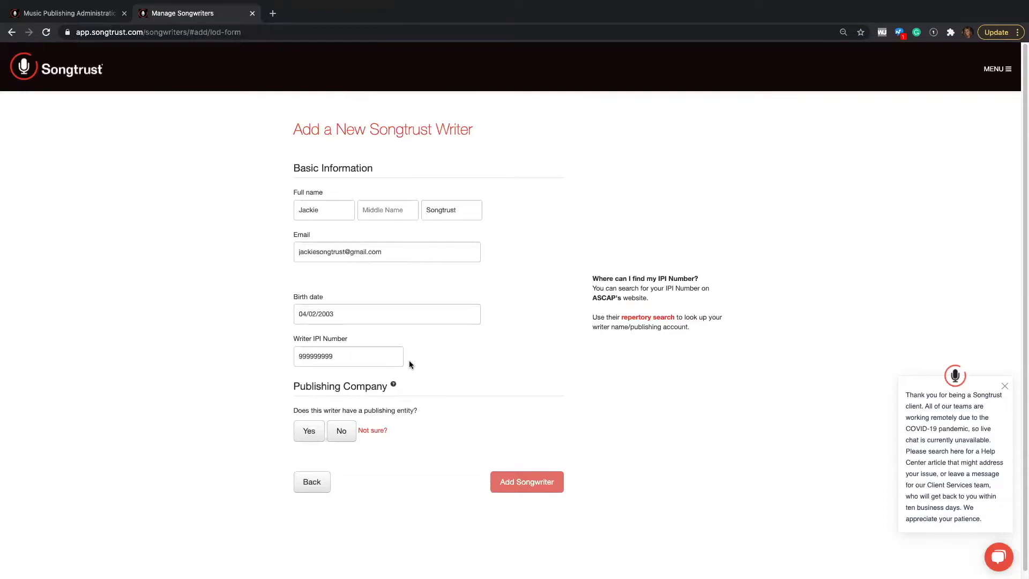
{"action": "left_click", "coordinate": [665, 317]}
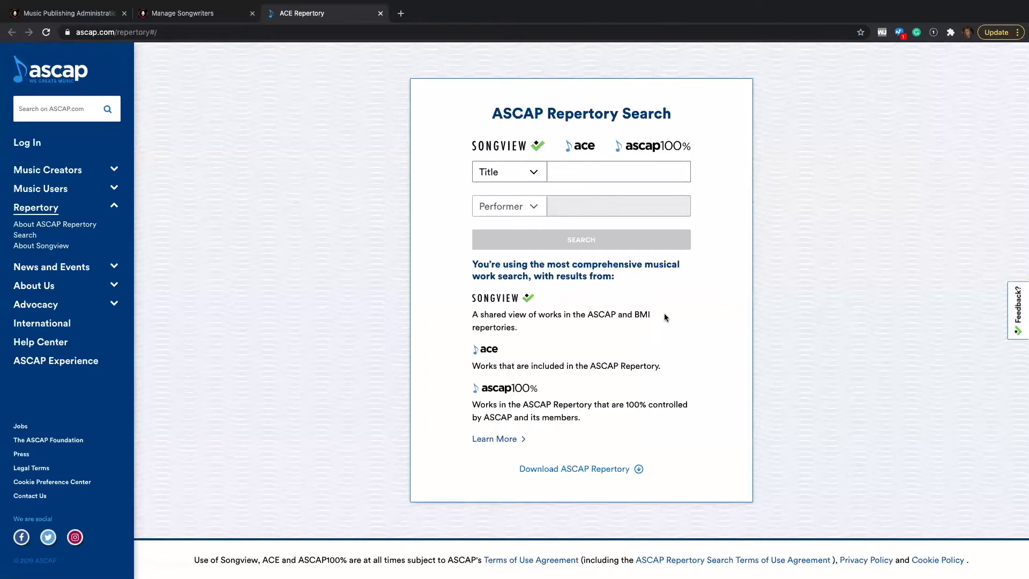
{"action": "key", "text": "ctrl+w"}
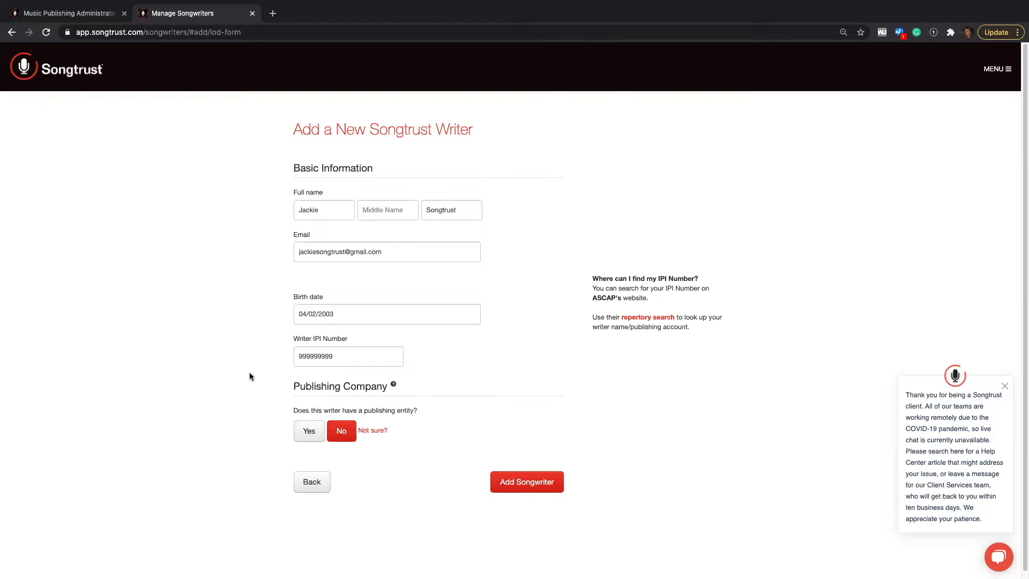
Add publishing company 'Publishing Company' with ASCAP affiliation and IPI/CAE number 899999999
{"action": "left_click", "coordinate": [309, 433]}
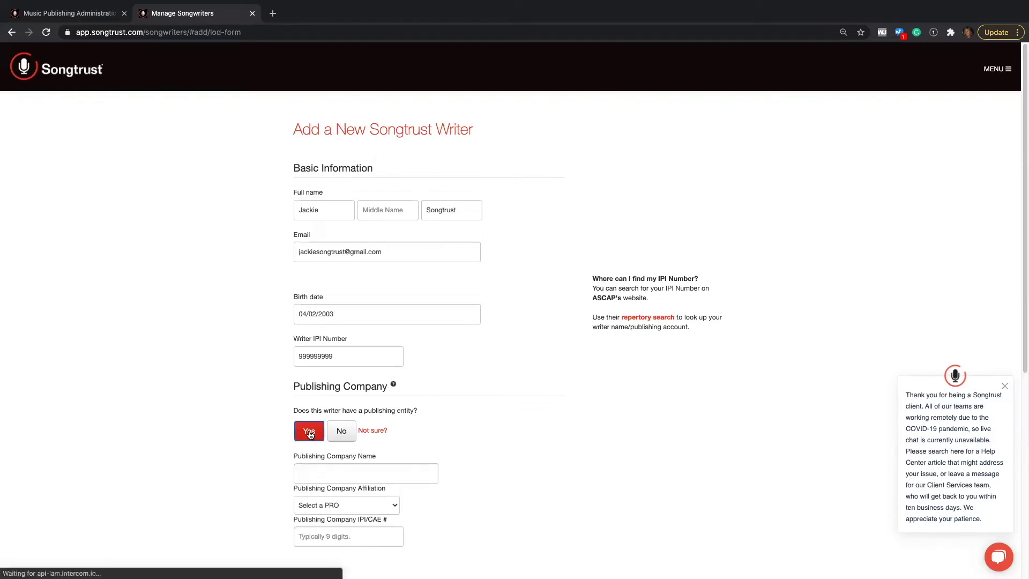
{"action": "left_click", "coordinate": [320, 471]}
{"action": "type", "text": "P"}
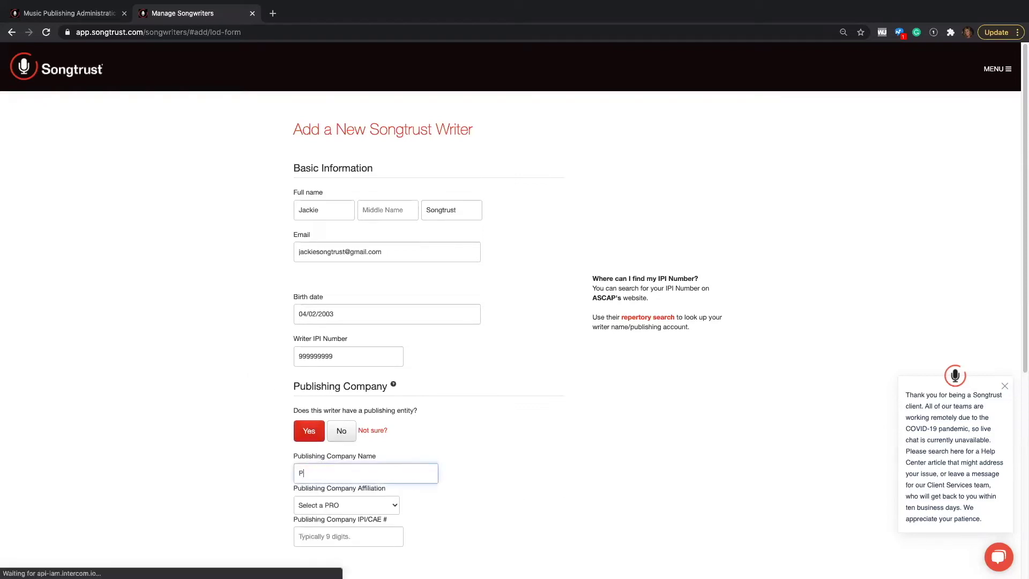
{"action": "type", "text": "ublishing Company"}
{"action": "left_click", "coordinate": [330, 506]}
{"action": "left_click", "coordinate": [330, 524]}
{"action": "left_click", "coordinate": [330, 534]}
{"action": "type", "text": "899999999"}
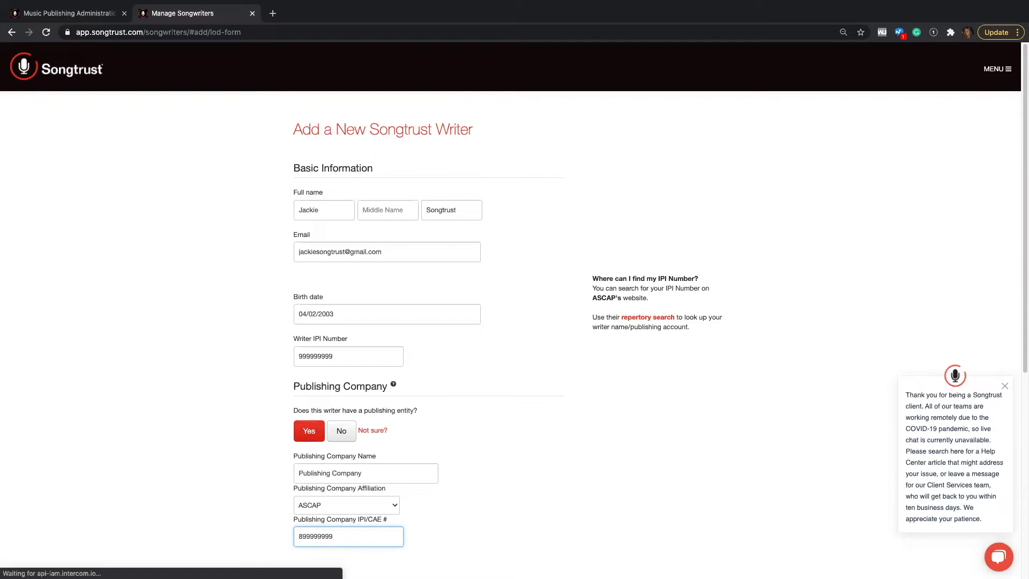
{"action": "scroll", "coordinate": [544, 427], "scroll_direction": "down", "scroll_amount": 5}
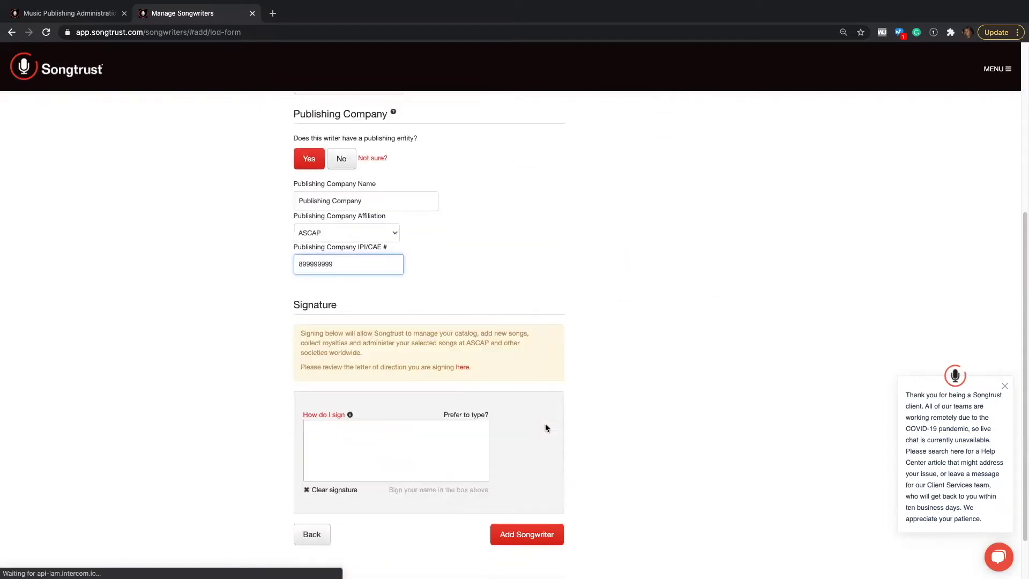
Draw a signature in the pad, then switch to a typed signature using the writer's first name
{"action": "left_click", "coordinate": [244, 376]}
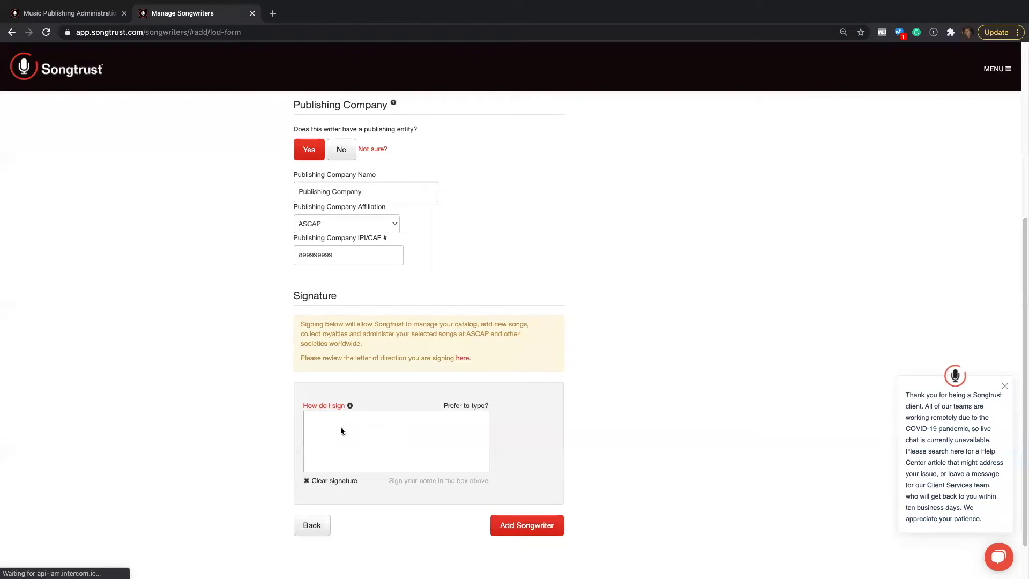
{"action": "left_click_drag", "start_coordinate": [362, 453], "coordinate": [364, 451]}
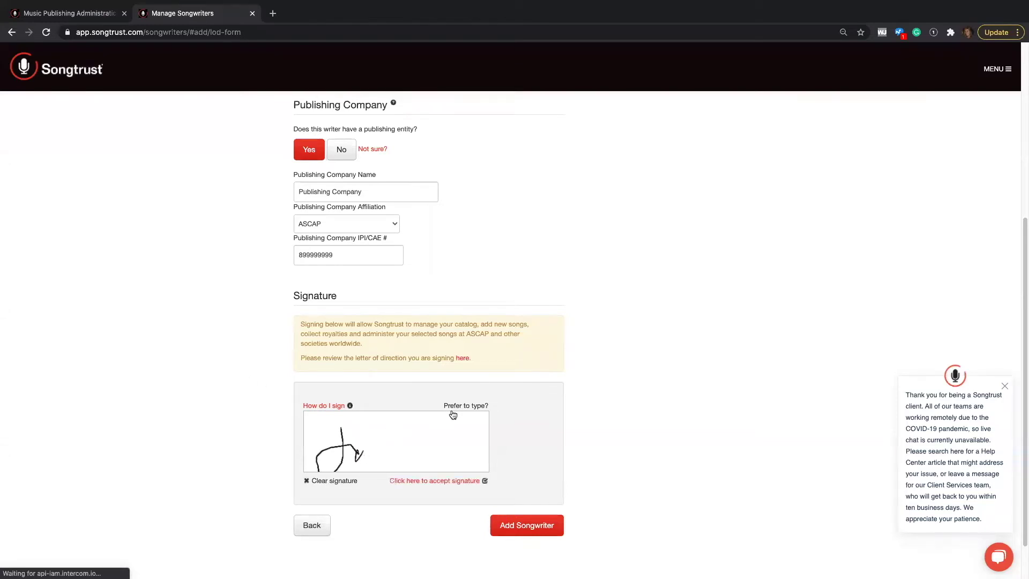
{"action": "left_click", "coordinate": [457, 409]}
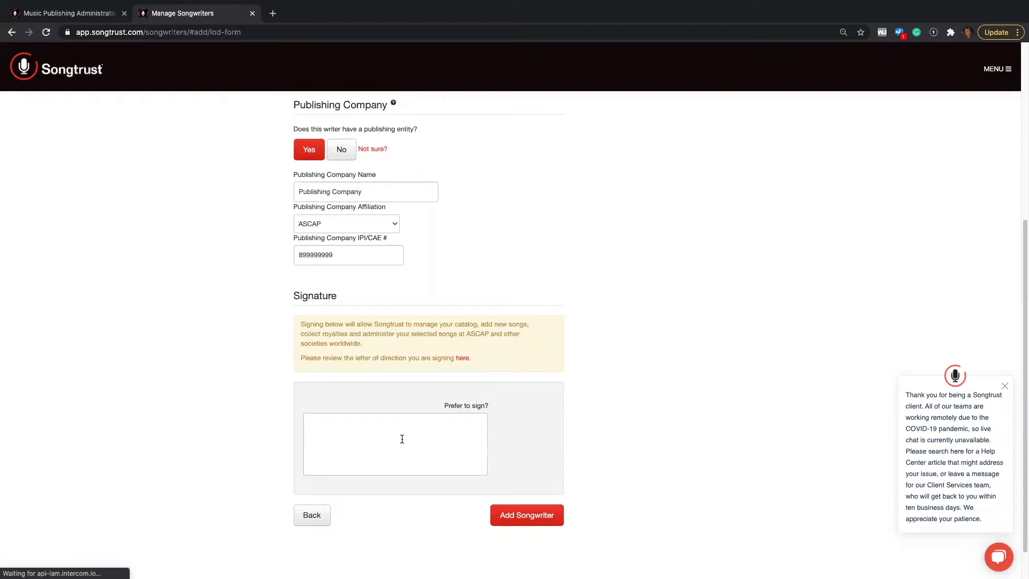
{"action": "type", "text": "Jackie"}
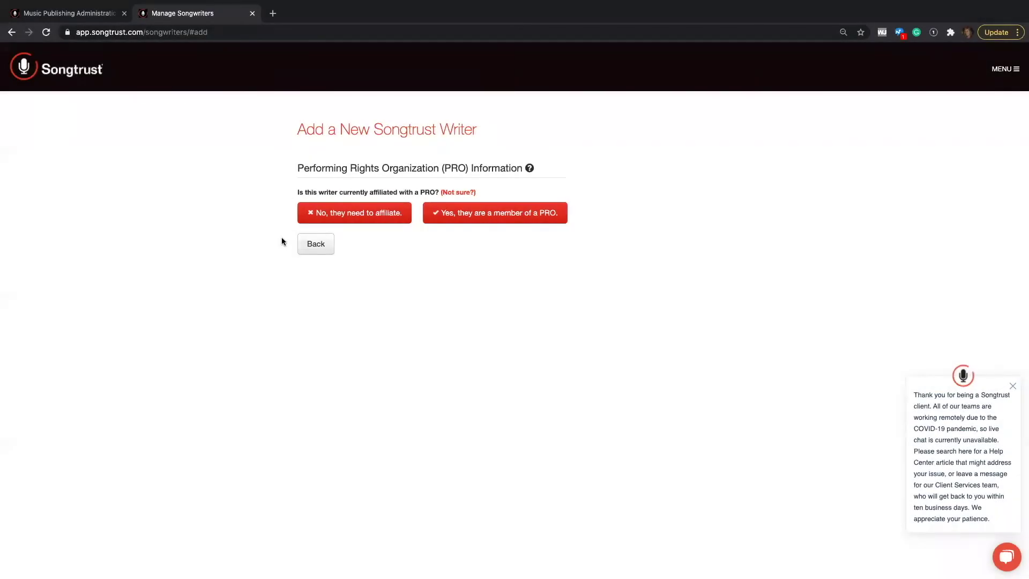
Answer 'No, they need to affiliate' to the PRO membership question
{"action": "left_click", "coordinate": [346, 211]}
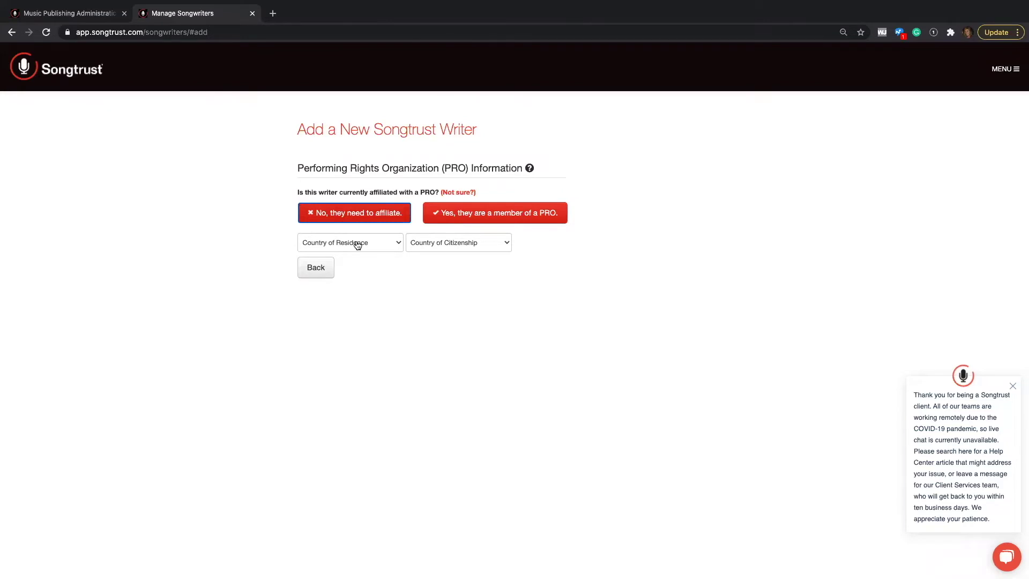
Set residence and citizenship to United States, choose BMI, and continue
{"action": "left_click", "coordinate": [358, 245]}
{"action": "type", "text": "su"}
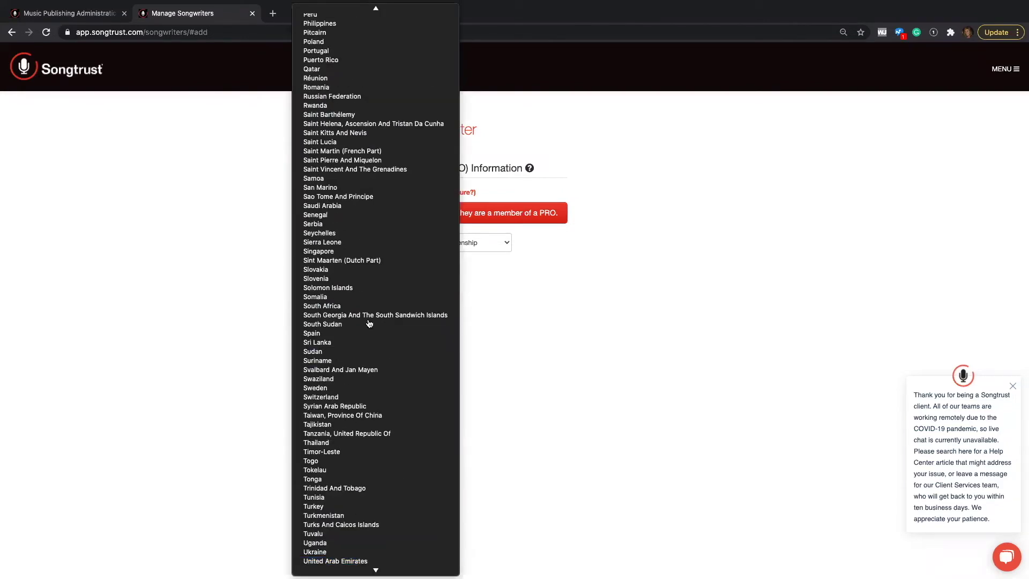
{"action": "scroll", "coordinate": [345, 402], "scroll_direction": "down", "scroll_amount": 5}
{"action": "left_click", "coordinate": [353, 560]}
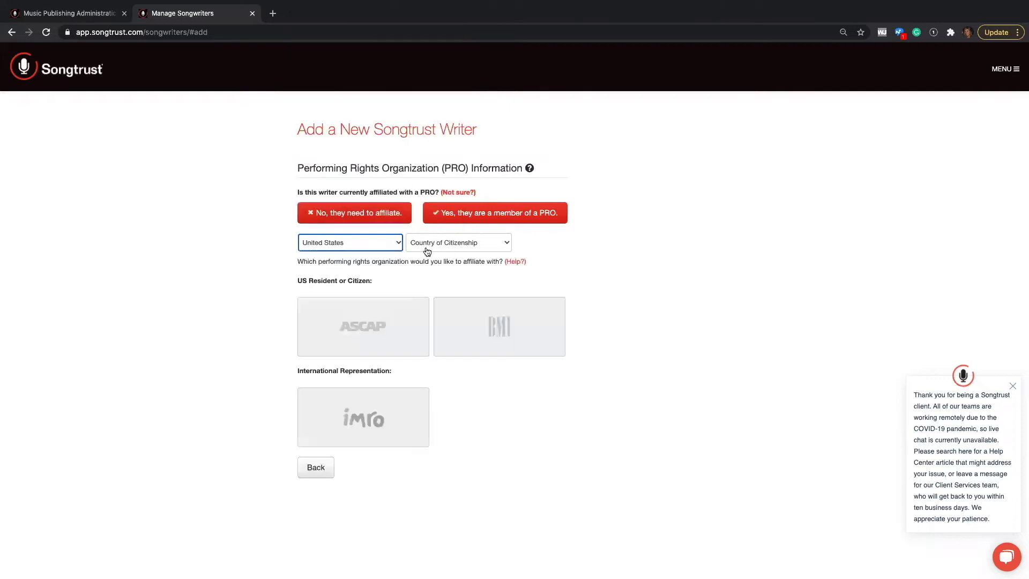
{"action": "left_click", "coordinate": [429, 247]}
{"action": "left_click", "coordinate": [428, 252]}
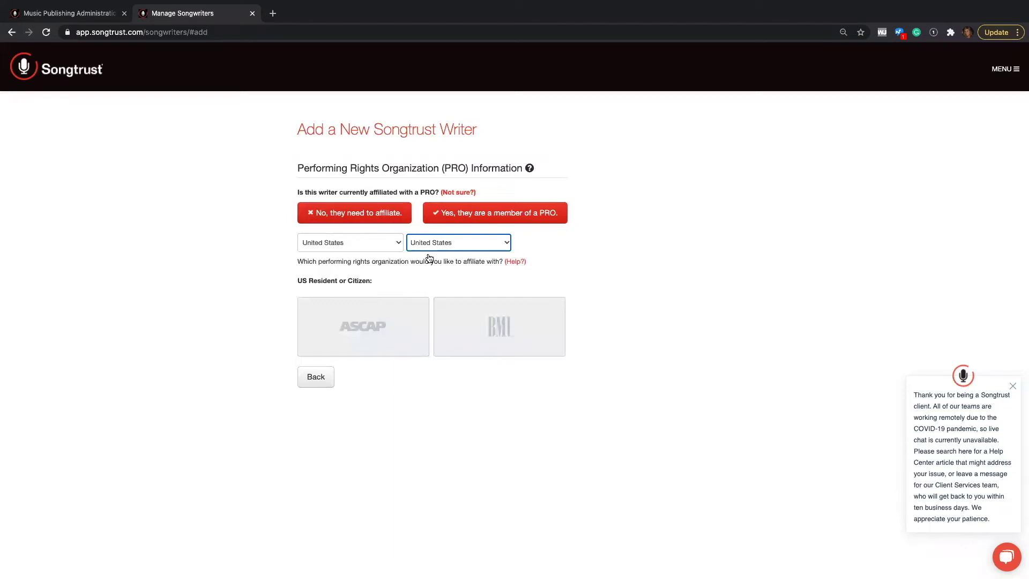
{"action": "left_click", "coordinate": [485, 340]}
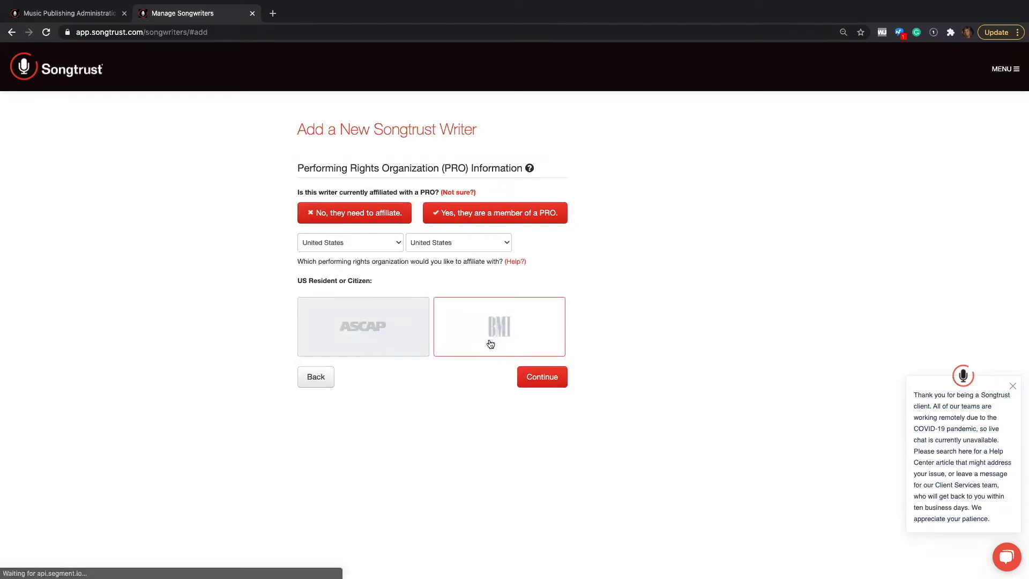
{"action": "left_click", "coordinate": [542, 377]}
Enter the writer's first and last name on the basic information form
{"action": "left_click", "coordinate": [317, 215]}
{"action": "type", "text": "Jackie"}
{"action": "left_click", "coordinate": [451, 210]}
{"action": "type", "text": "Songtrust"}
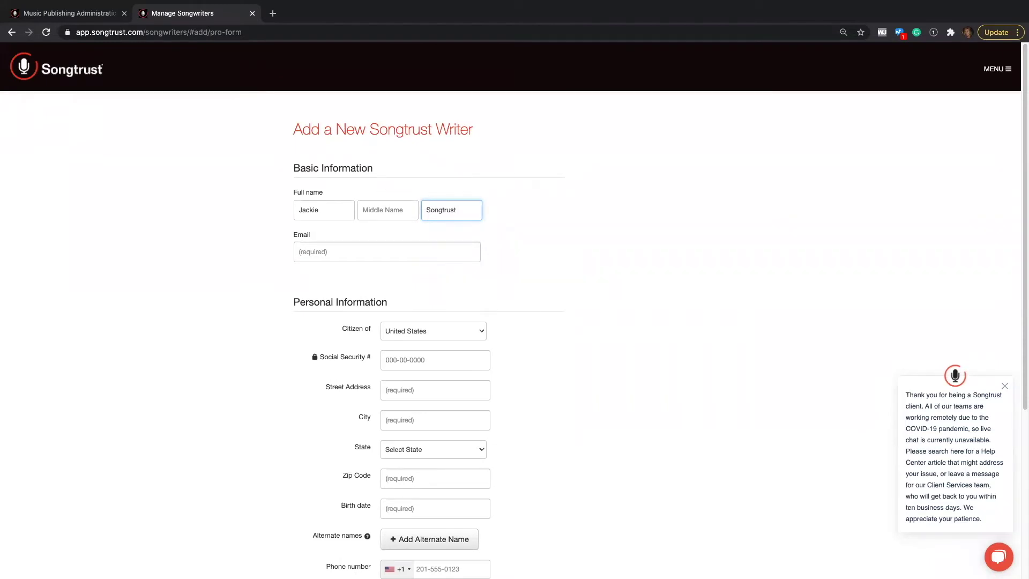
Type the writer's e-mail address into the Email field
{"action": "left_click", "coordinate": [302, 252]}
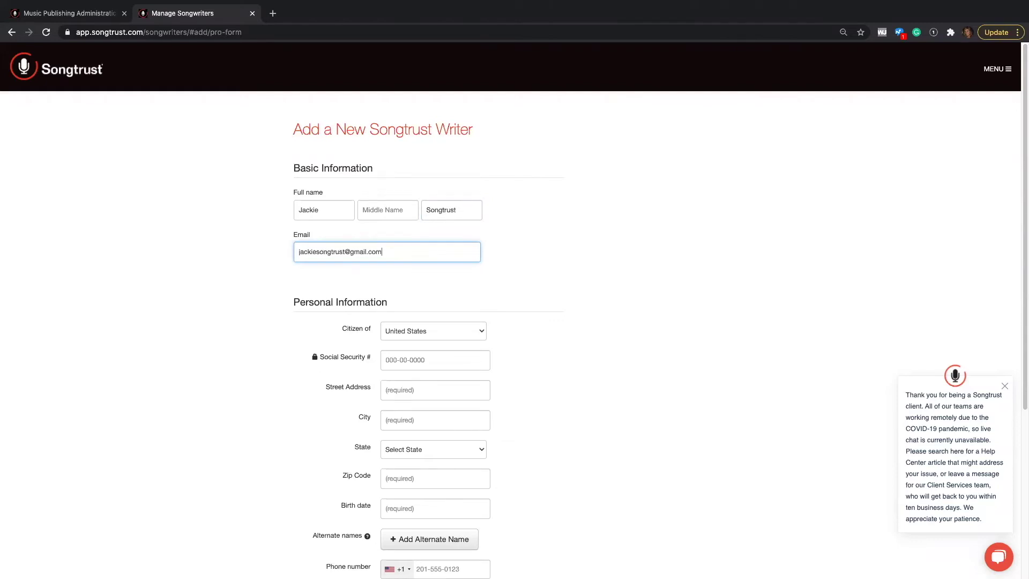
Tick 'This writer primarily writes classical music' further down the form
{"action": "scroll", "coordinate": [301, 253], "scroll_direction": "down", "scroll_amount": 2}
{"action": "scroll", "coordinate": [290, 277], "scroll_direction": "down", "scroll_amount": 1}
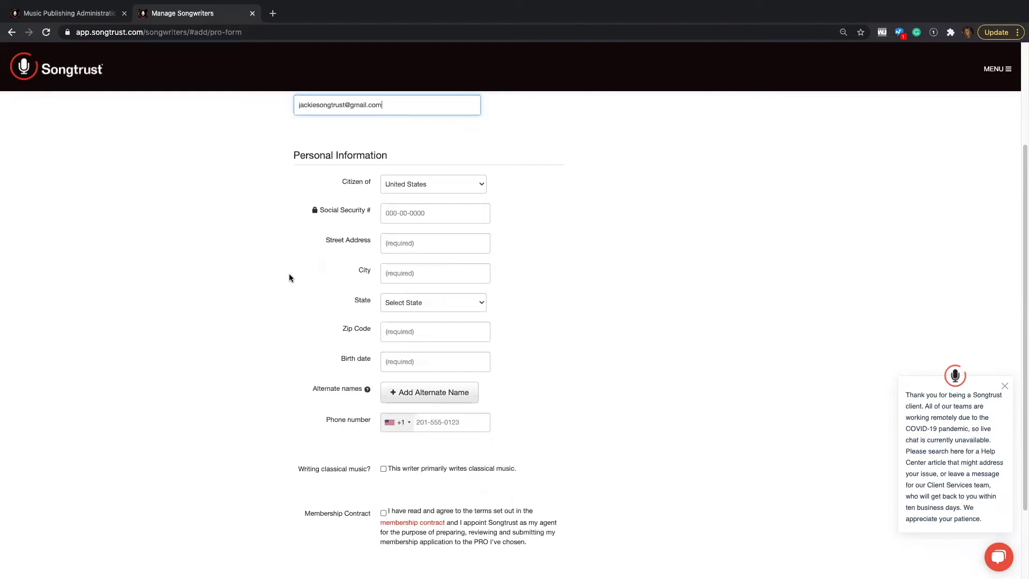
{"action": "scroll", "coordinate": [292, 290], "scroll_direction": "down", "scroll_amount": 2}
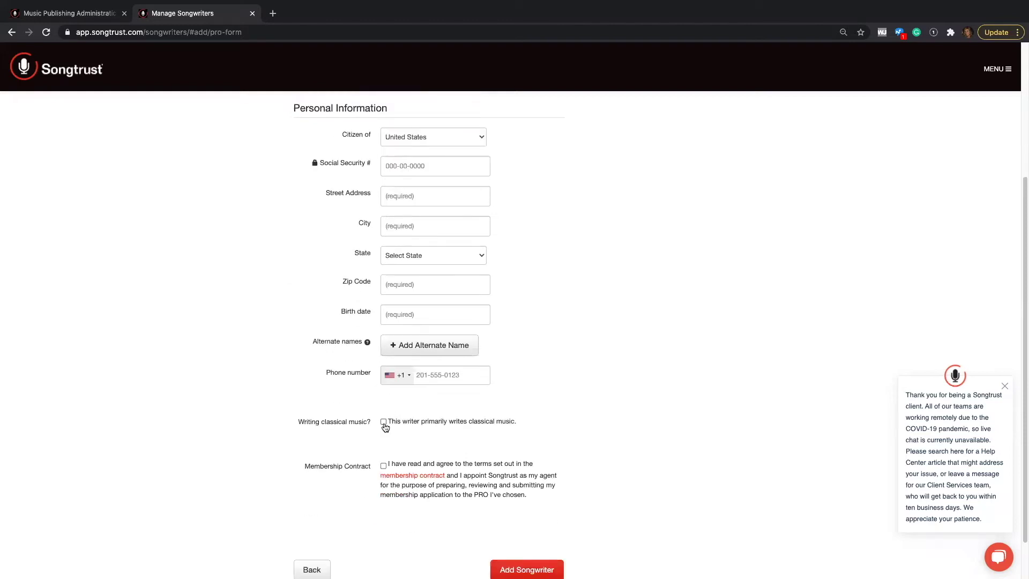
{"action": "left_click", "coordinate": [384, 423]}
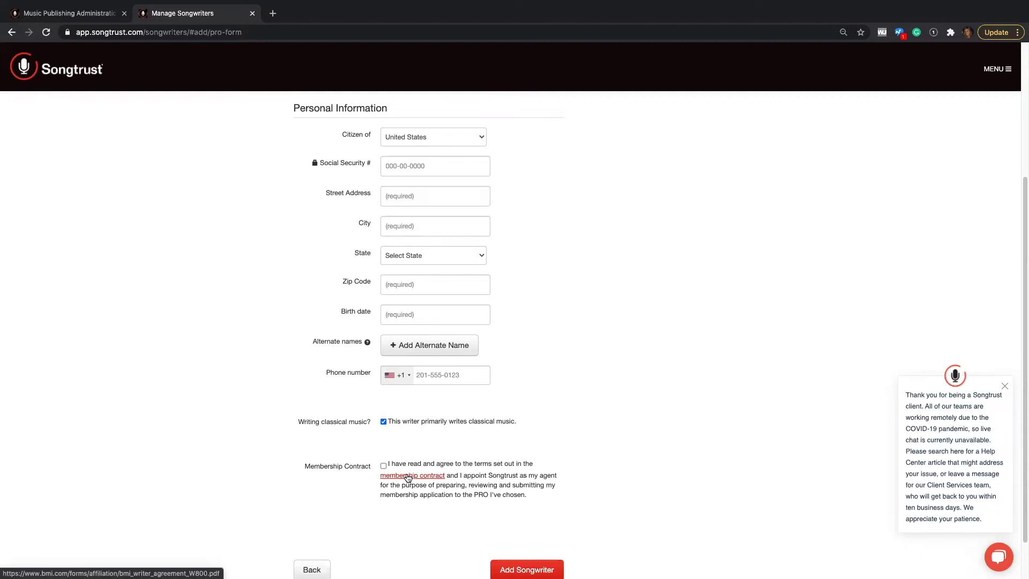
Review the BMI membership contract PDF twice, then tick the Membership Contract checkbox
{"action": "left_click", "coordinate": [408, 477]}
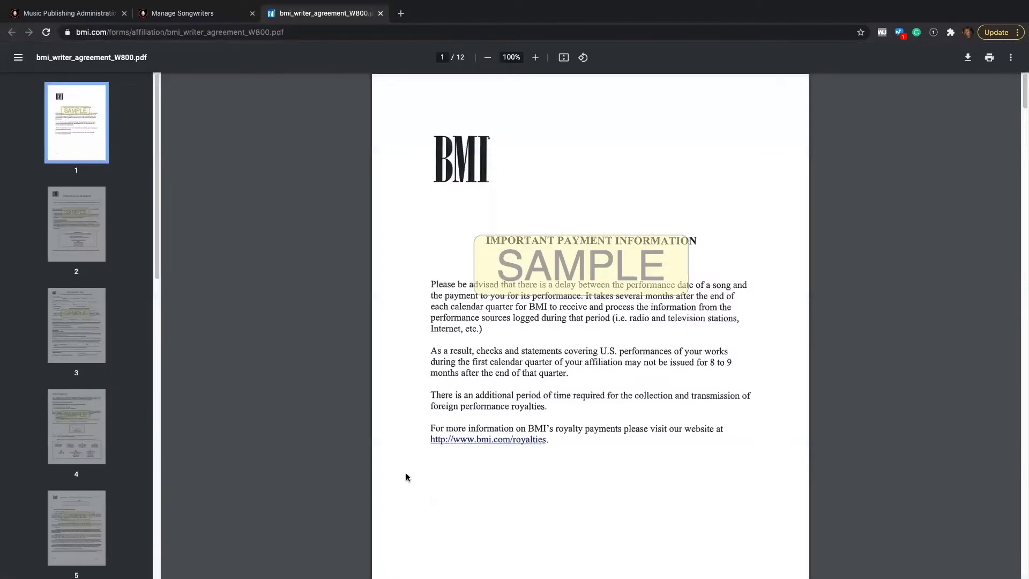
{"action": "left_click", "coordinate": [380, 13]}
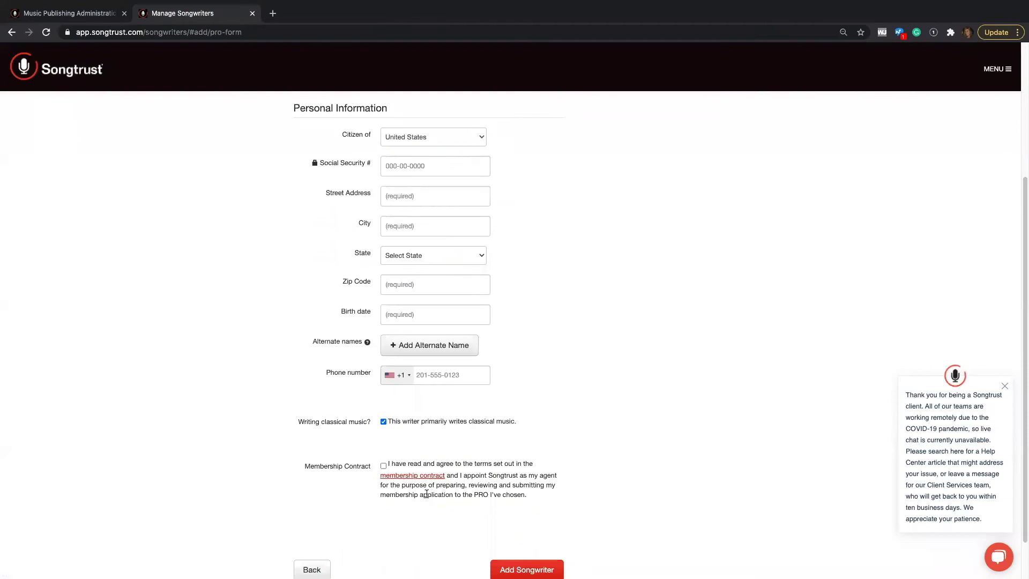
{"action": "left_click", "coordinate": [418, 477]}
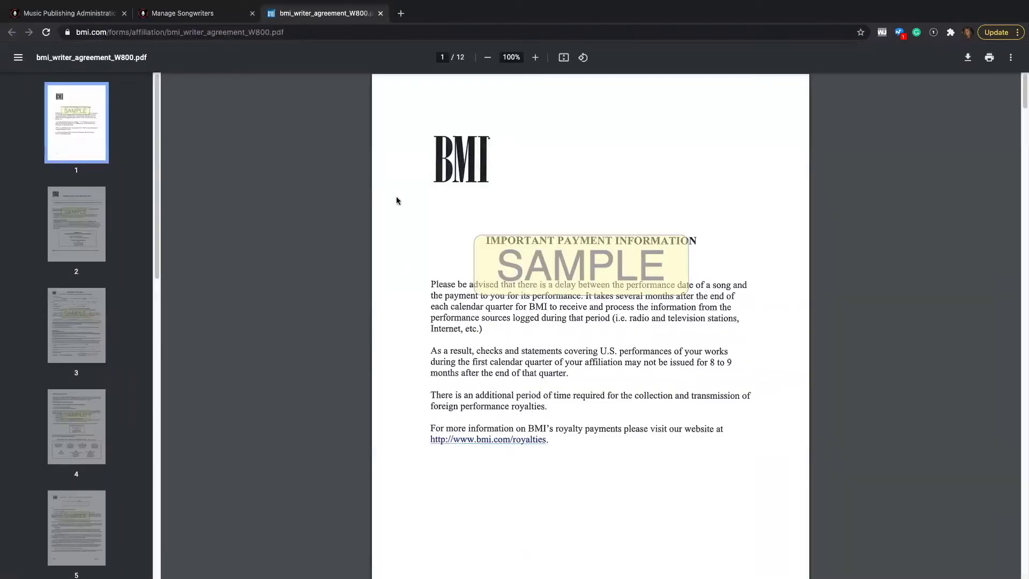
{"action": "left_click", "coordinate": [380, 14]}
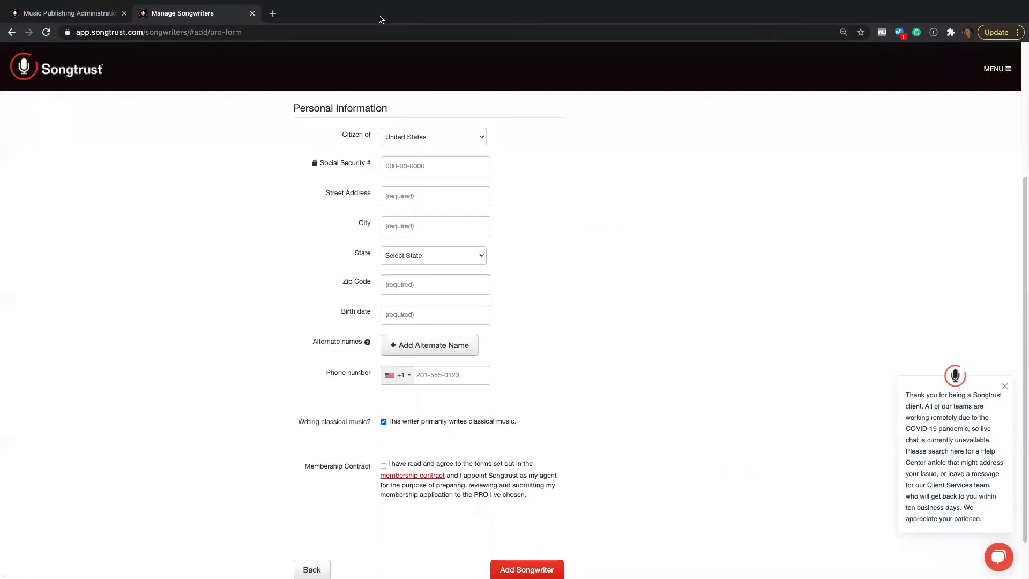
{"action": "left_click", "coordinate": [383, 466]}
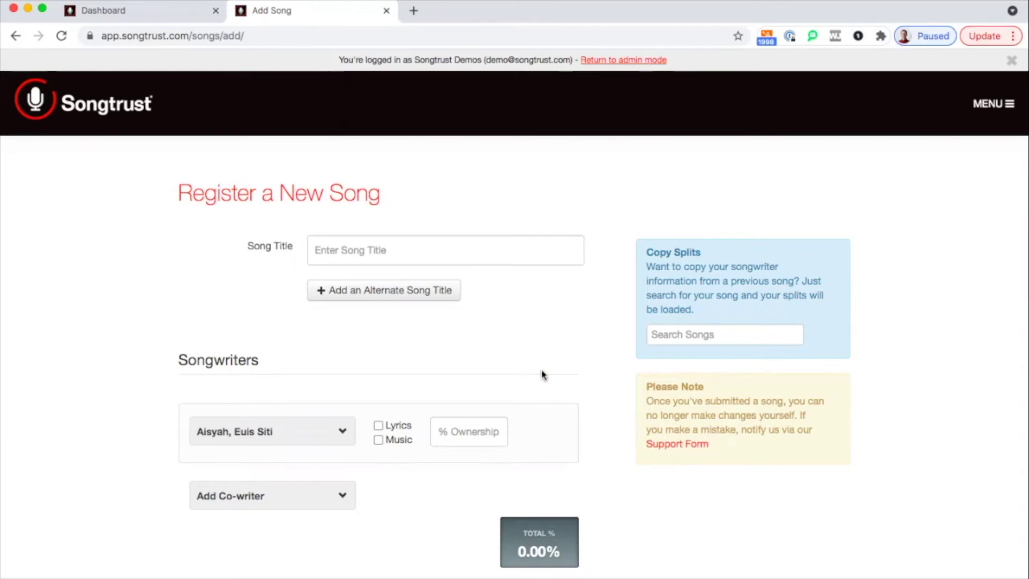
Enter 'Nothing Compares 2 U' as the song title
{"action": "scroll", "coordinate": [544, 373], "scroll_direction": "down", "scroll_amount": 1}
{"action": "left_click", "coordinate": [384, 244]}
{"action": "type", "text": "Nothing Compares 2 U"}
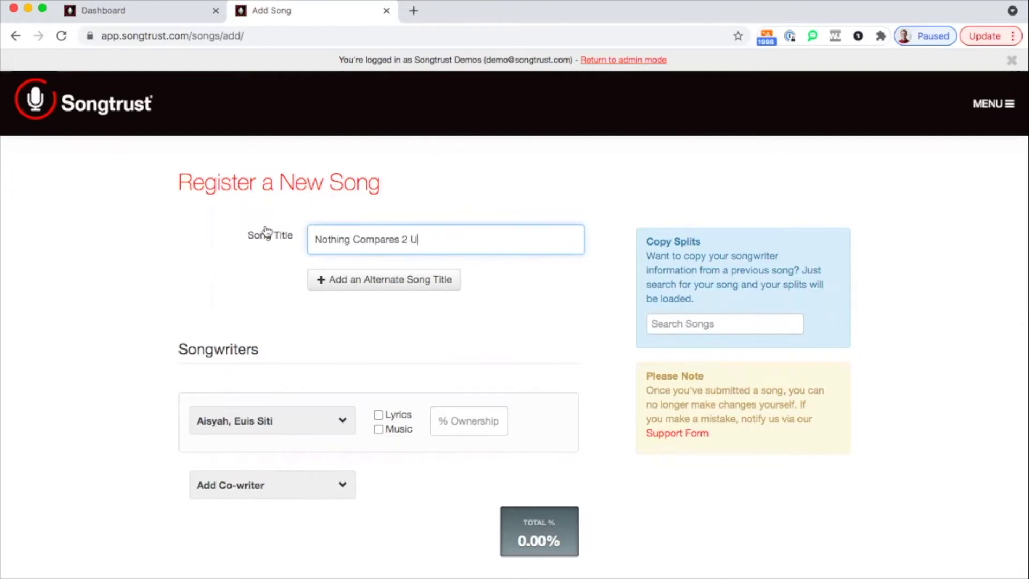
Add 'Nothing Compares To You' as an alternate song title
{"action": "left_click", "coordinate": [358, 284]}
{"action": "left_click", "coordinate": [351, 290]}
{"action": "type", "text": "Nothon"}
{"action": "key", "text": "BackSpace"}
{"action": "key", "text": "BackSpace"}
{"action": "type", "text": "ing Compares To You"}
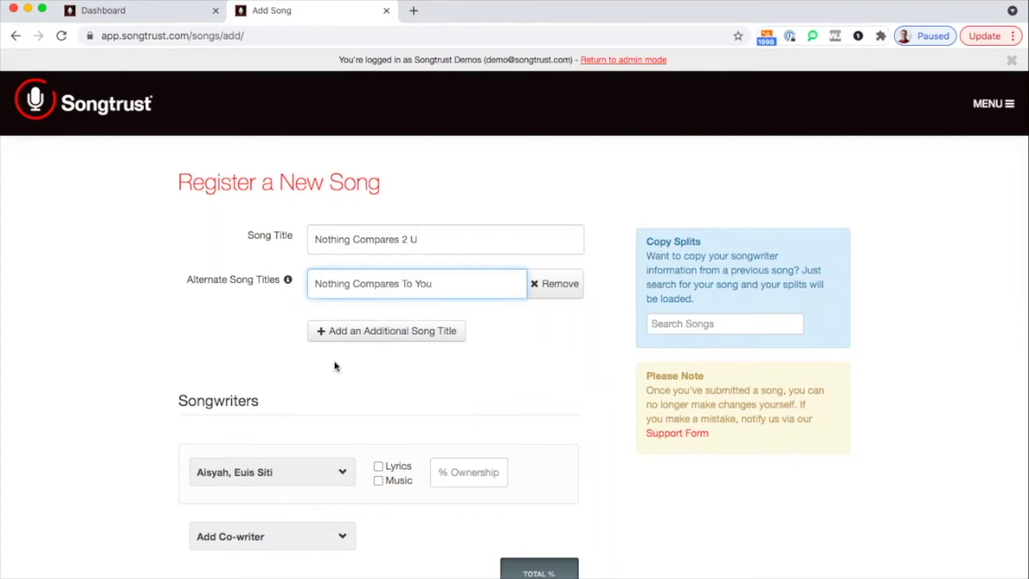
{"action": "scroll", "coordinate": [334, 365], "scroll_direction": "down", "scroll_amount": 3}
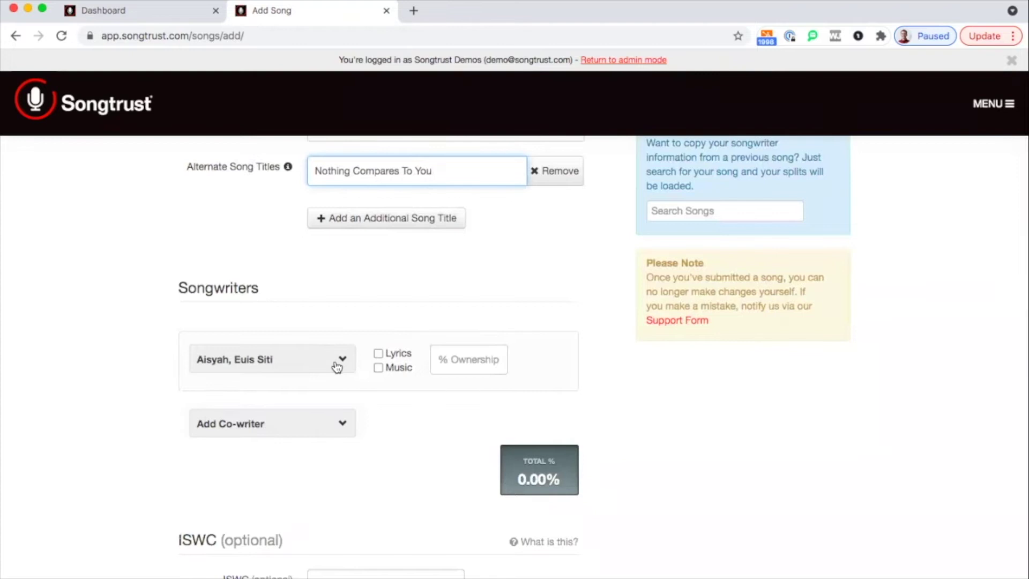
Reselect the existing writer as the song's songwriter
{"action": "scroll", "coordinate": [205, 392], "scroll_direction": "down", "scroll_amount": 2}
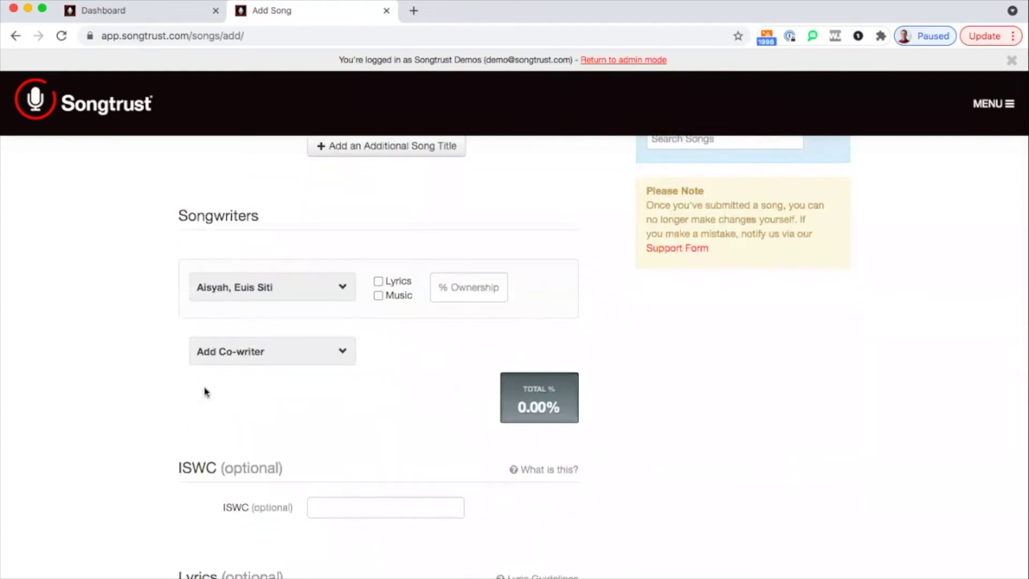
{"action": "left_click", "coordinate": [292, 297]}
{"action": "scroll", "coordinate": [284, 379], "scroll_direction": "down", "scroll_amount": 2}
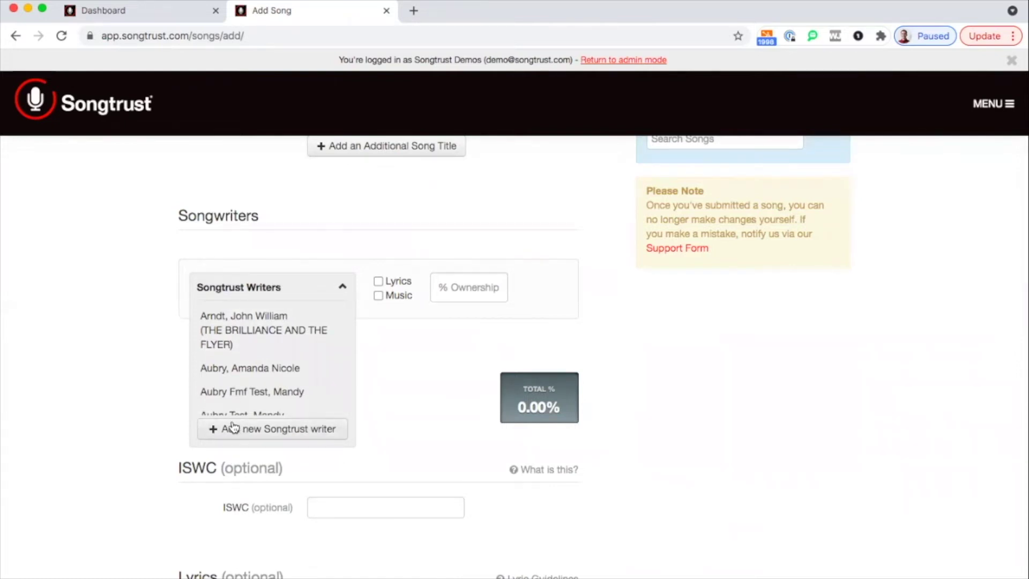
{"action": "left_click", "coordinate": [99, 359]}
Open the Add Co-writer list and browse the Songtrust and outside co-writers
{"action": "scroll", "coordinate": [150, 375], "scroll_direction": "down", "scroll_amount": 2}
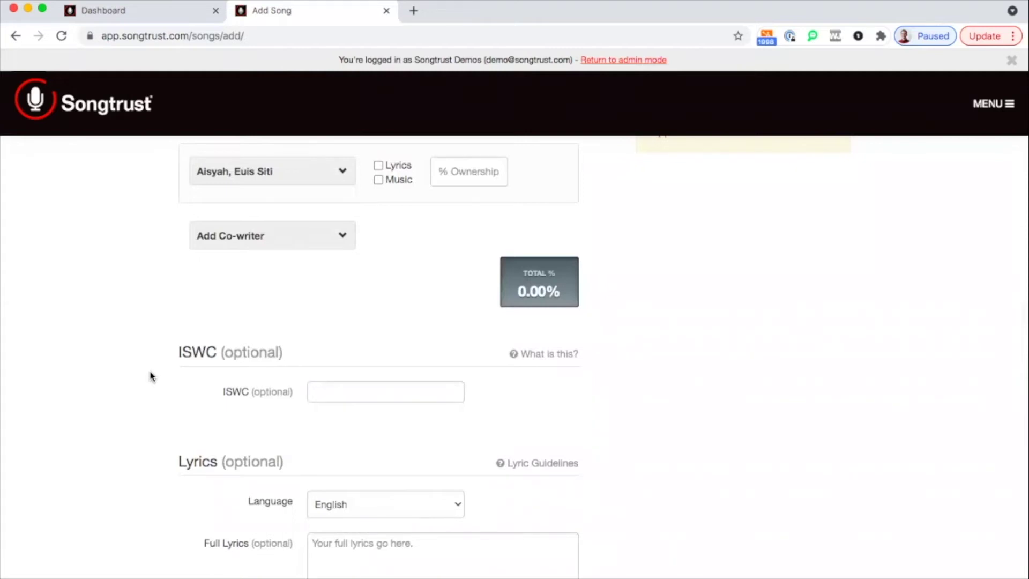
{"action": "left_click", "coordinate": [265, 237]}
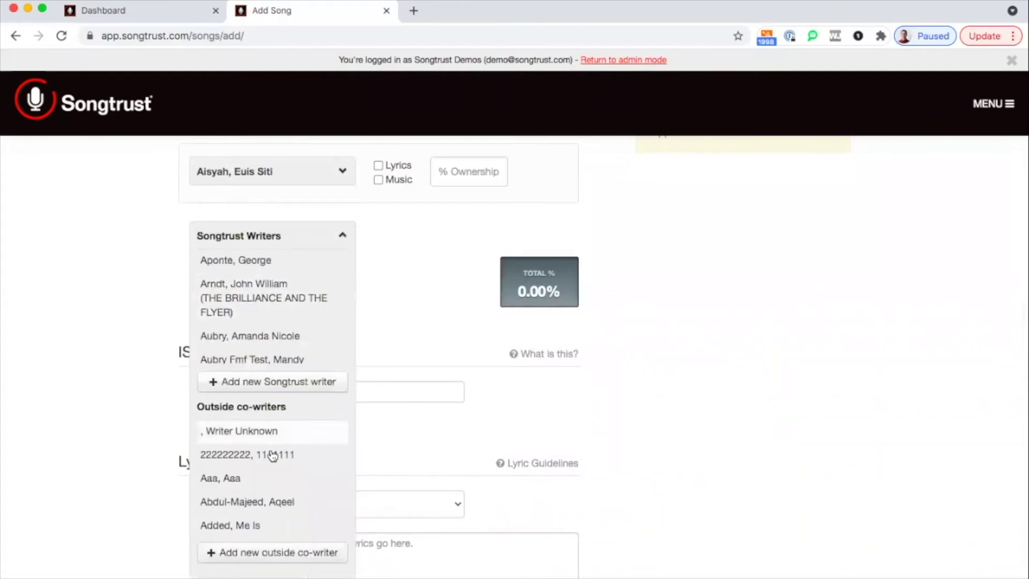
{"action": "scroll", "coordinate": [273, 454], "scroll_direction": "down", "scroll_amount": 4}
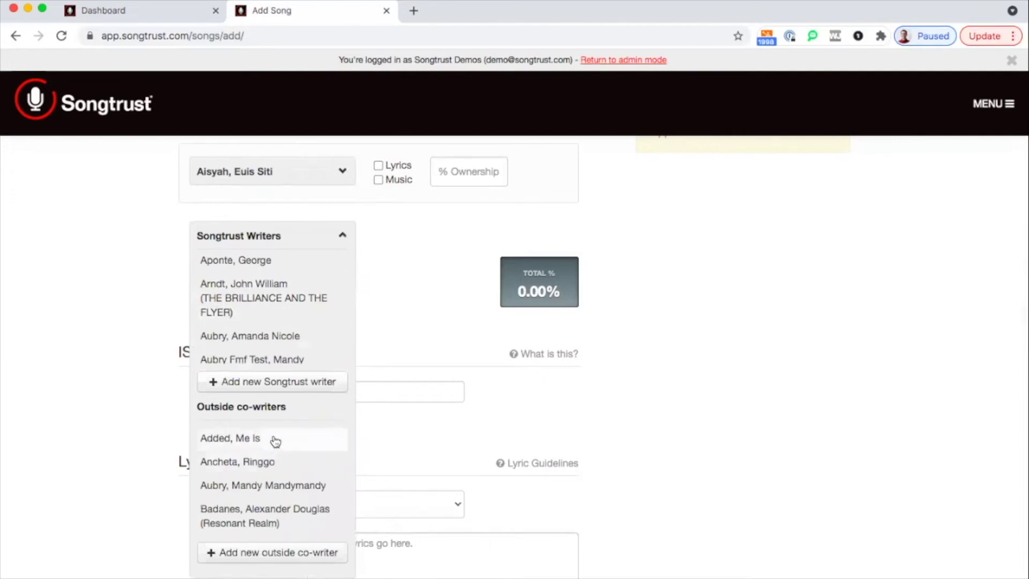
{"action": "scroll", "coordinate": [275, 441], "scroll_direction": "down", "scroll_amount": 2}
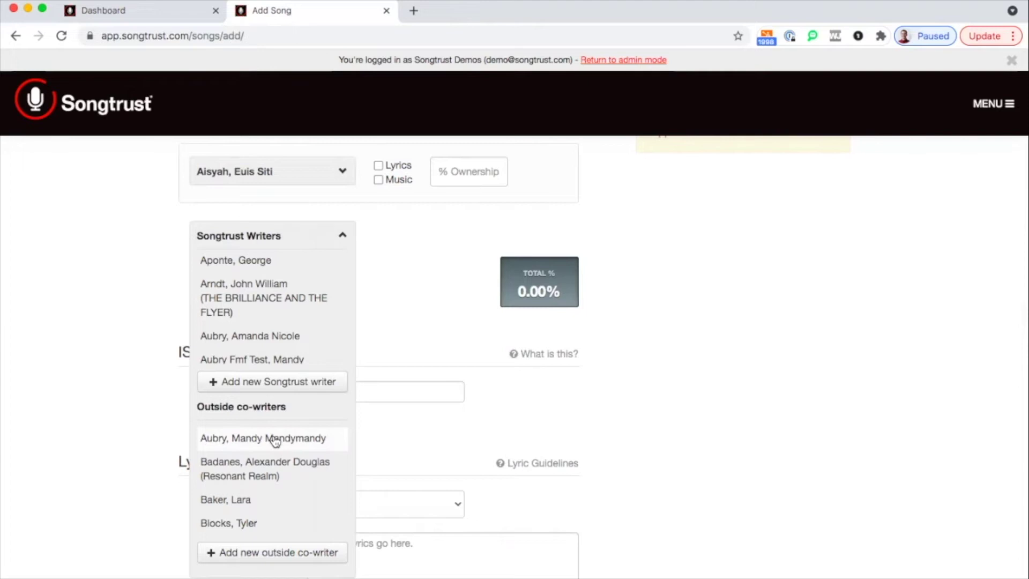
{"action": "scroll", "coordinate": [275, 440], "scroll_direction": "down", "scroll_amount": 3}
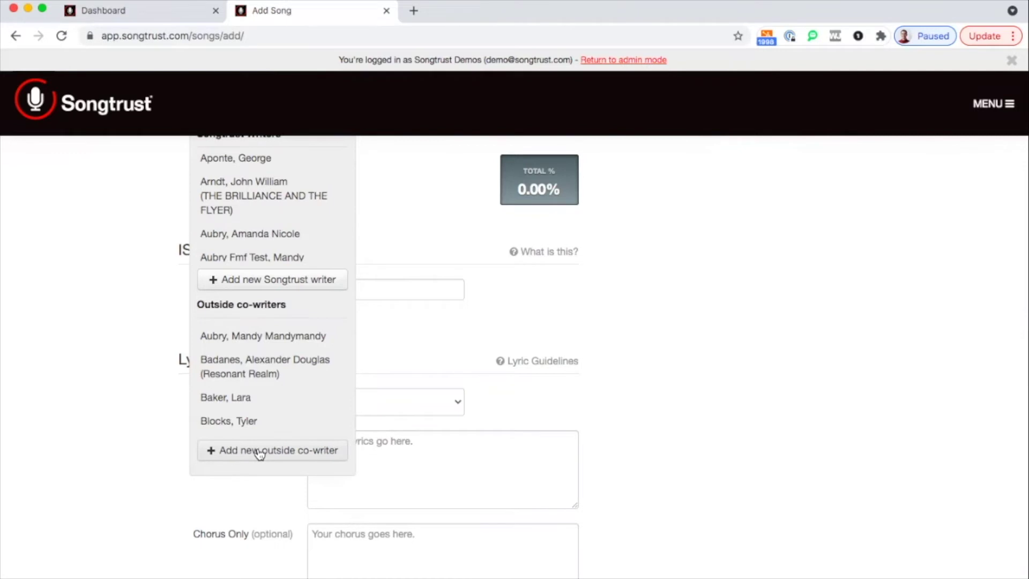
Start a new outside co-writer with first name 'Writer' and last name 'Unknown'
{"action": "left_click", "coordinate": [260, 452]}
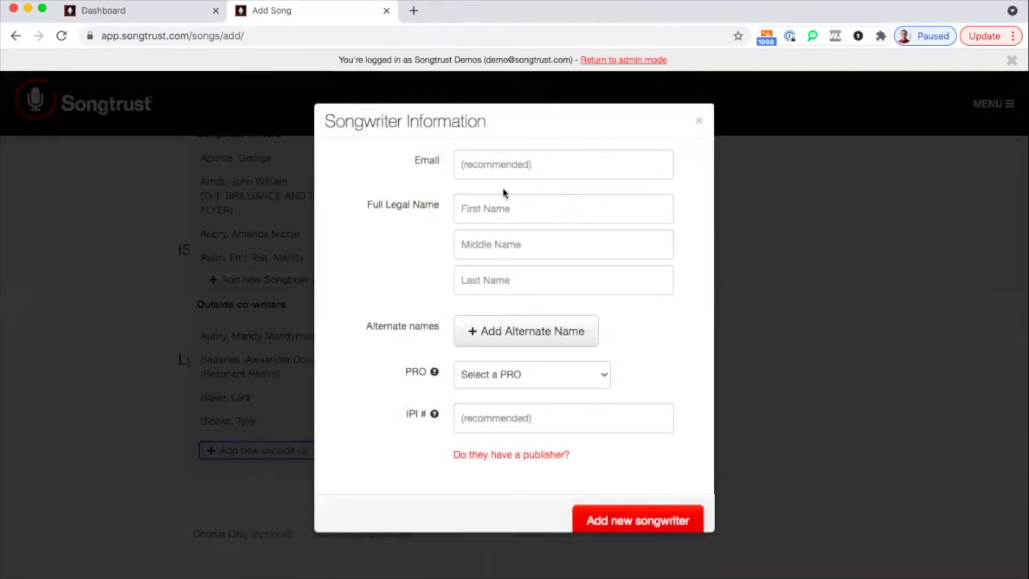
{"action": "left_click", "coordinate": [503, 210]}
{"action": "type", "text": "Writer"}
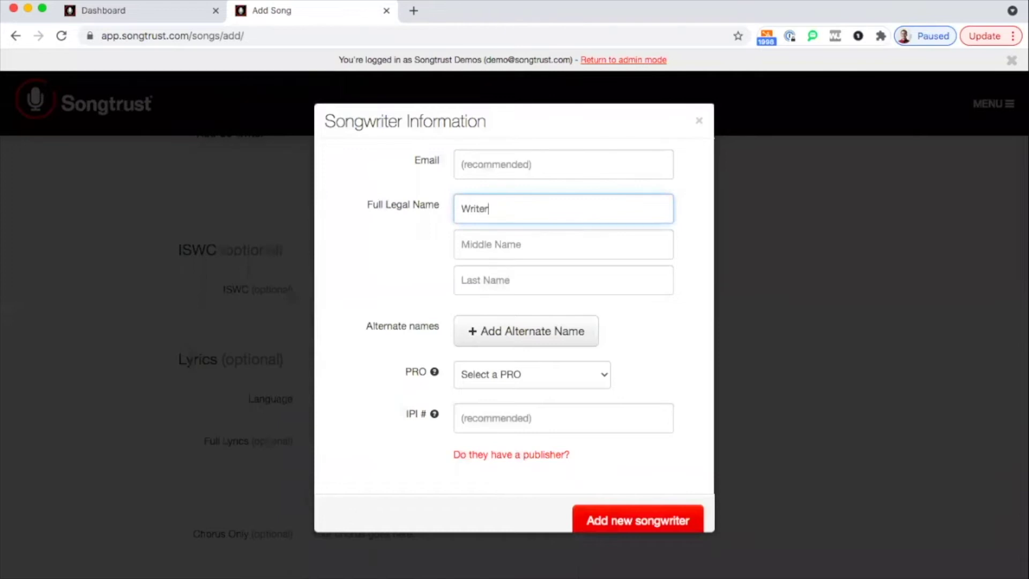
{"action": "left_click", "coordinate": [496, 283]}
{"action": "type", "text": "Unkn"}
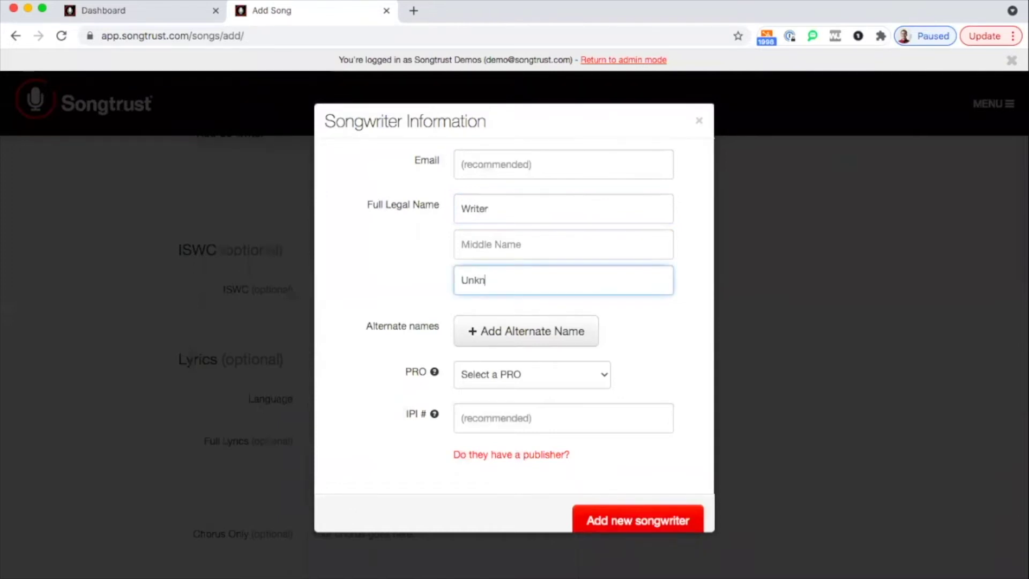
{"action": "type", "text": "own"}
Set the co-writer's PRO to 'I don't know' and save the new songwriter
{"action": "scroll", "coordinate": [444, 289], "scroll_direction": "down", "scroll_amount": 1}
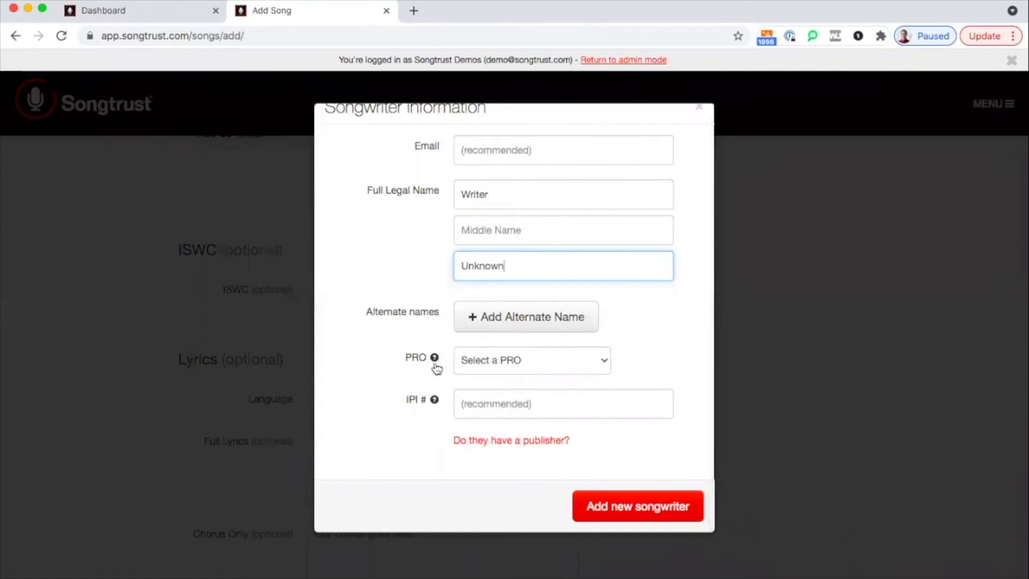
{"action": "left_click", "coordinate": [493, 363]}
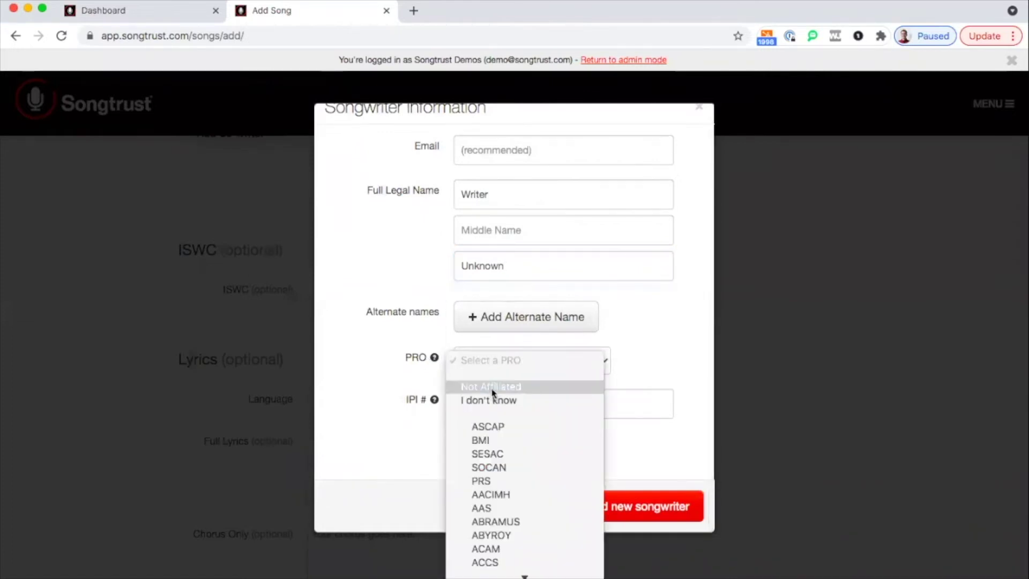
{"action": "left_click", "coordinate": [491, 402]}
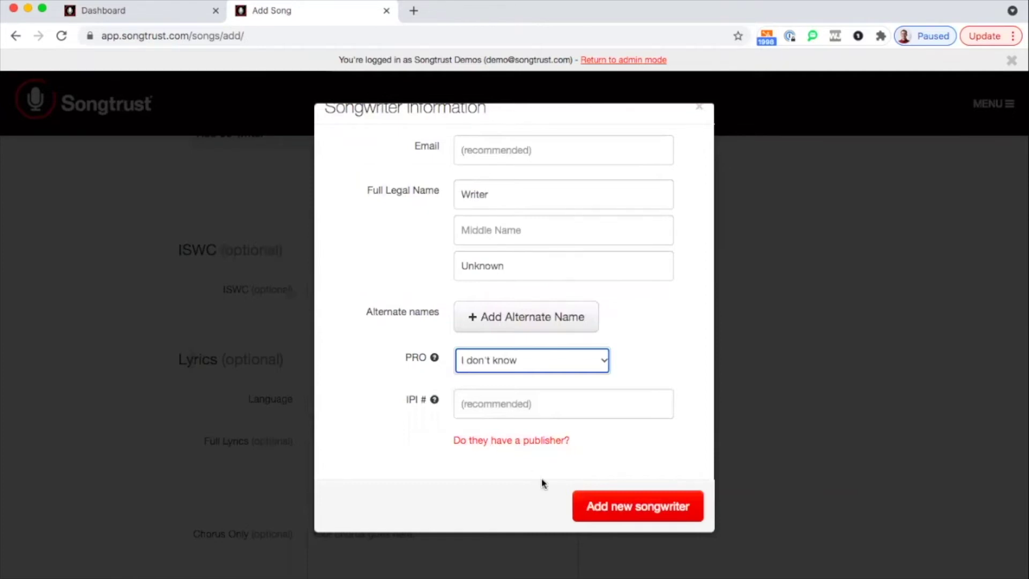
{"action": "left_click", "coordinate": [609, 507]}
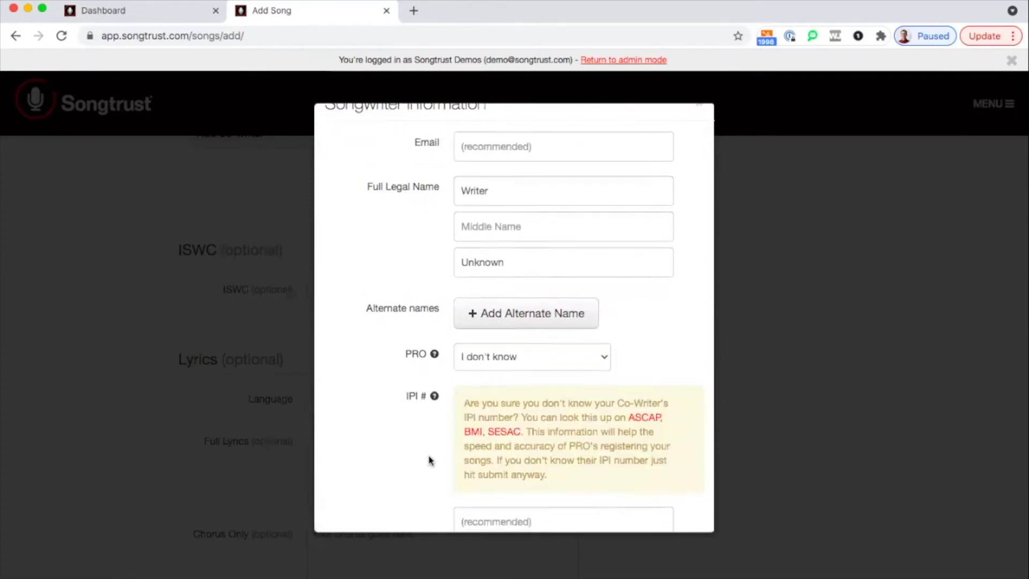
{"action": "scroll", "coordinate": [428, 460], "scroll_direction": "down", "scroll_amount": 3}
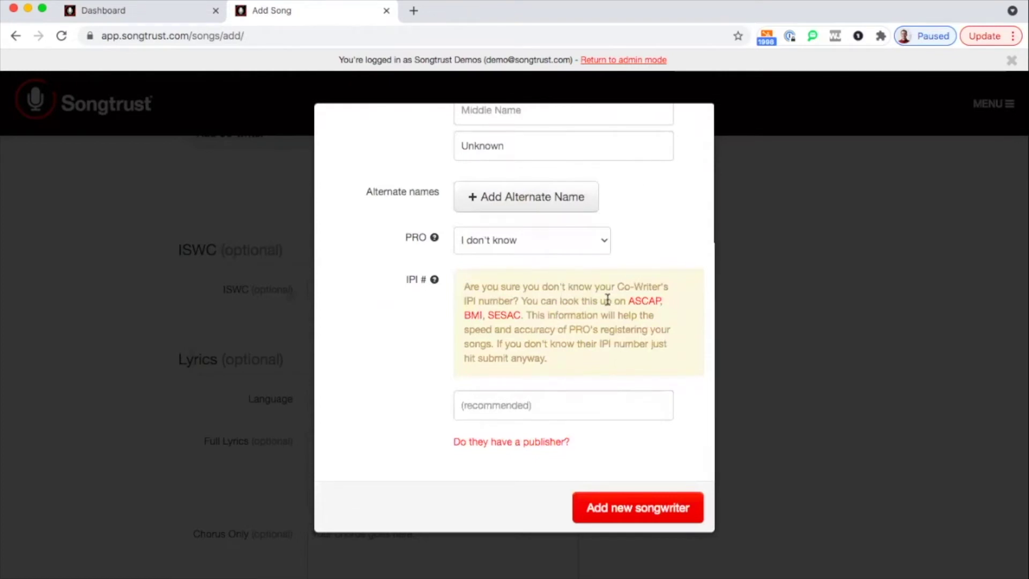
{"action": "scroll", "coordinate": [423, 395], "scroll_direction": "down", "scroll_amount": 1}
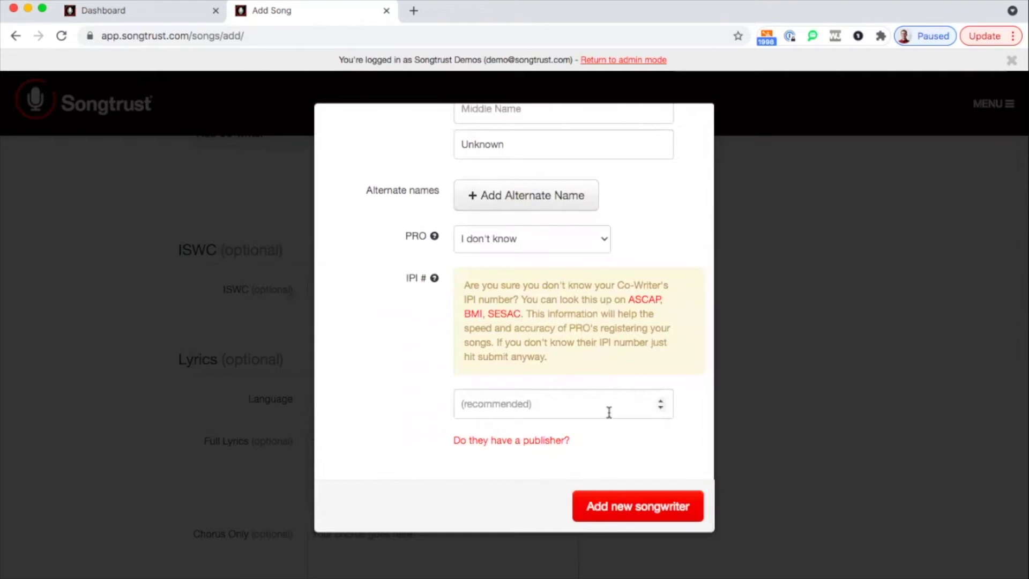
{"action": "left_click", "coordinate": [621, 511]}
{"action": "scroll", "coordinate": [542, 460], "scroll_direction": "up", "scroll_amount": 4}
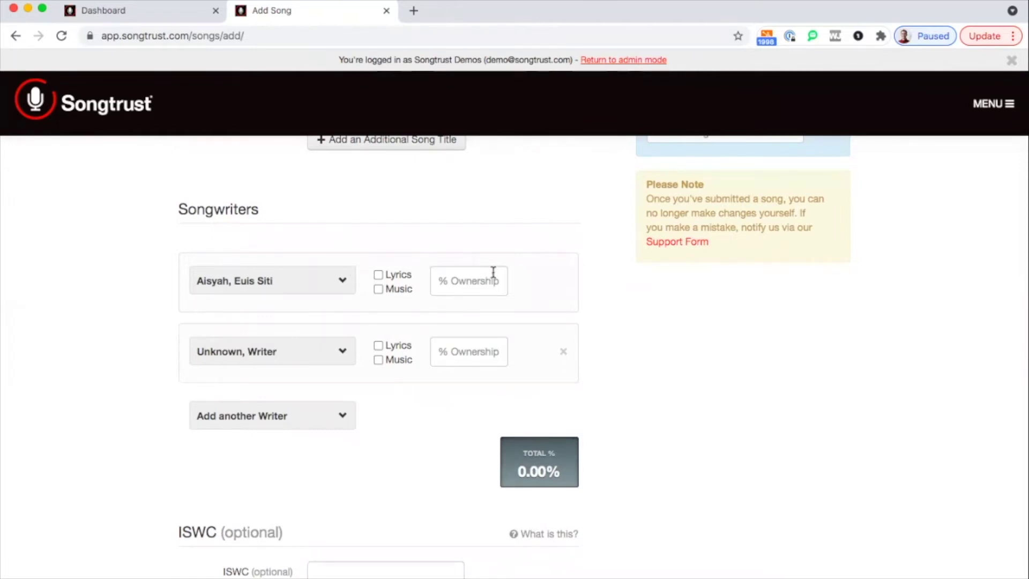
Pick a different first writer, credit them for lyrics and music at 50% ownership
{"action": "left_click", "coordinate": [272, 279]}
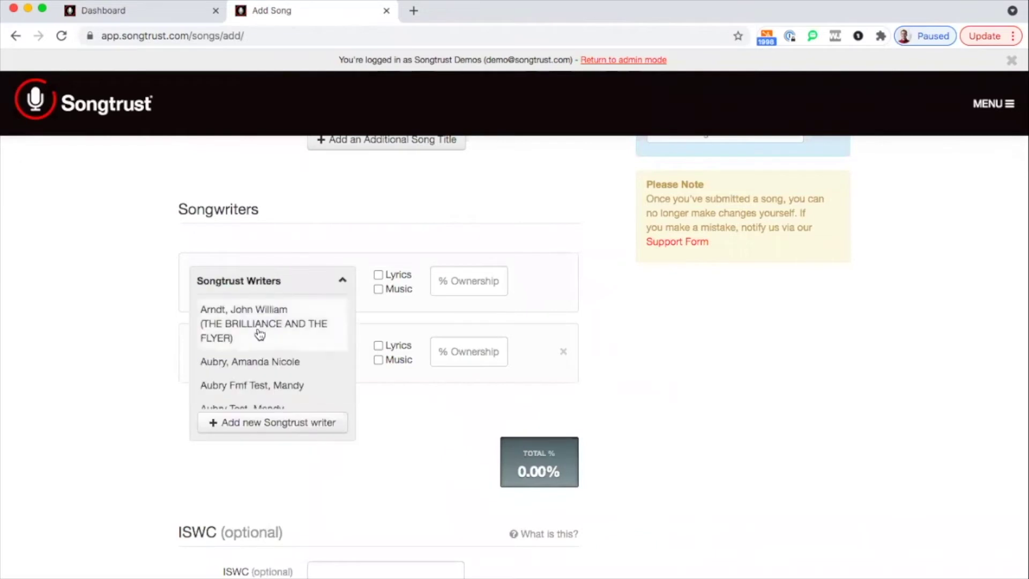
{"action": "scroll", "coordinate": [259, 333], "scroll_direction": "down", "scroll_amount": 1}
{"action": "left_click", "coordinate": [259, 353]}
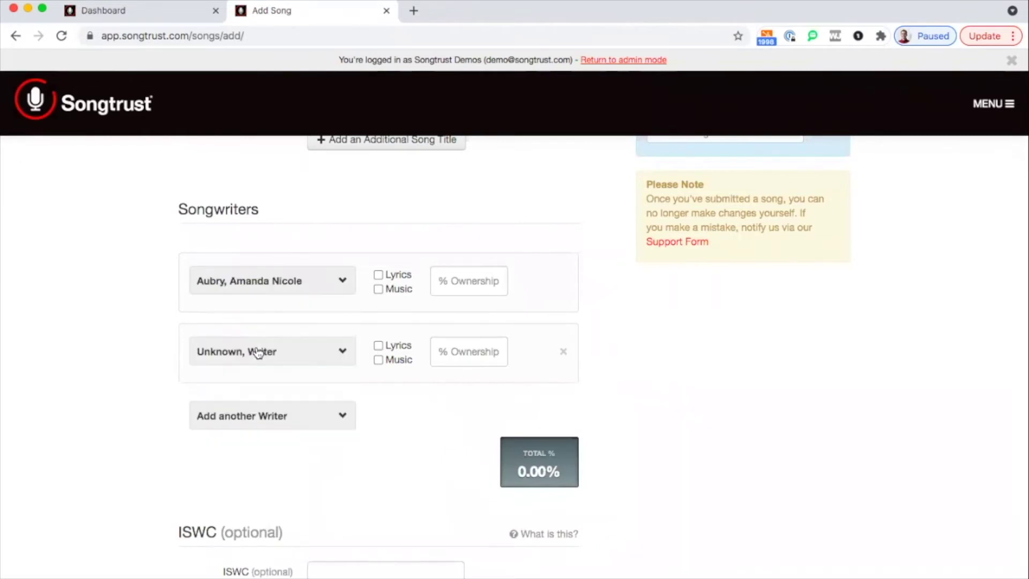
{"action": "left_click", "coordinate": [378, 275]}
{"action": "left_click", "coordinate": [379, 289]}
{"action": "left_click", "coordinate": [439, 281]}
{"action": "type", "text": "50"}
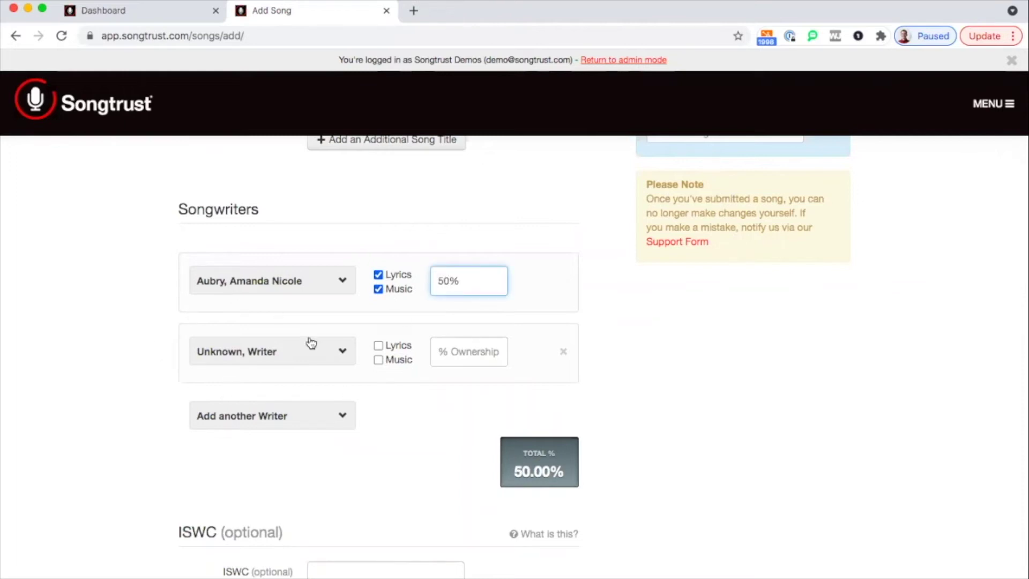
Credit the second writer for lyrics and music at 50% ownership
{"action": "left_click", "coordinate": [378, 345]}
{"action": "left_click", "coordinate": [378, 360]}
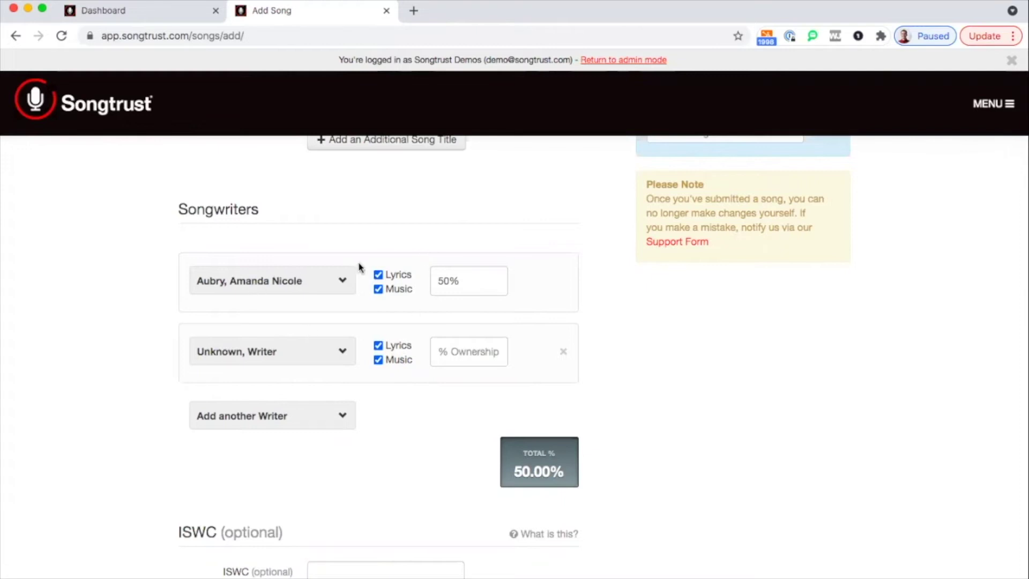
{"action": "left_click", "coordinate": [440, 353]}
{"action": "type", "text": "50"}
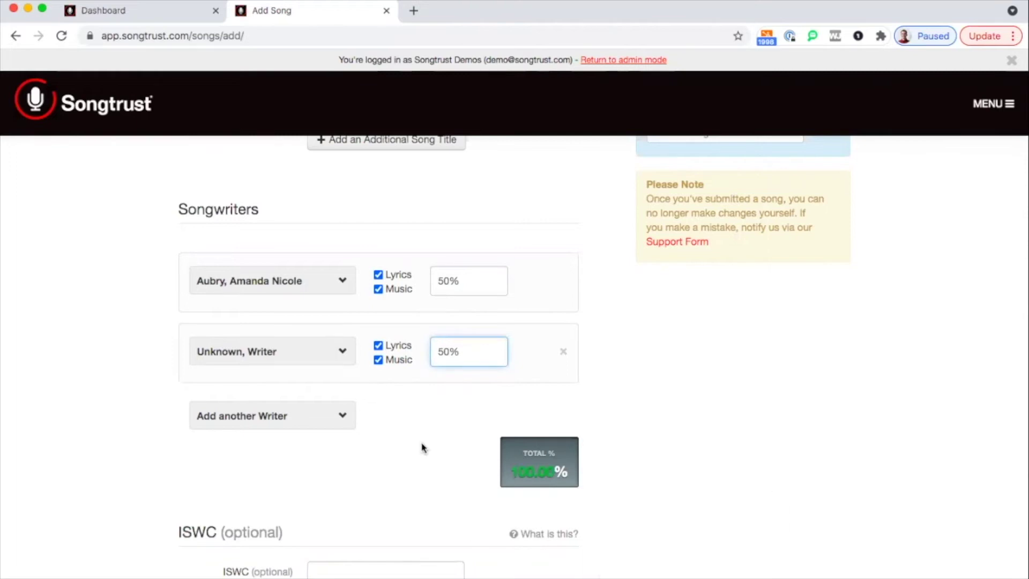
{"action": "scroll", "coordinate": [556, 407], "scroll_direction": "down", "scroll_amount": 3}
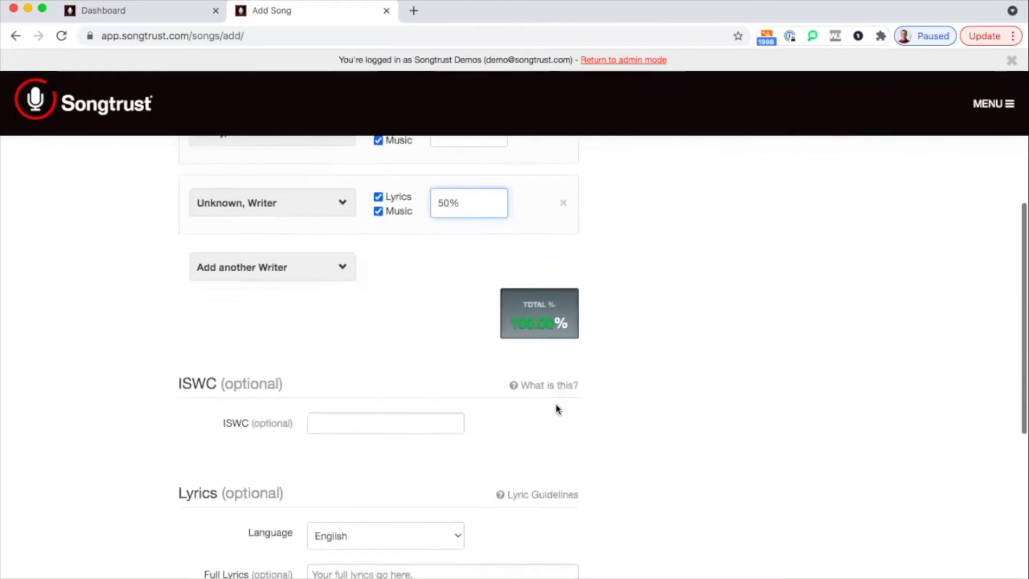
{"action": "scroll", "coordinate": [556, 408], "scroll_direction": "down", "scroll_amount": 1}
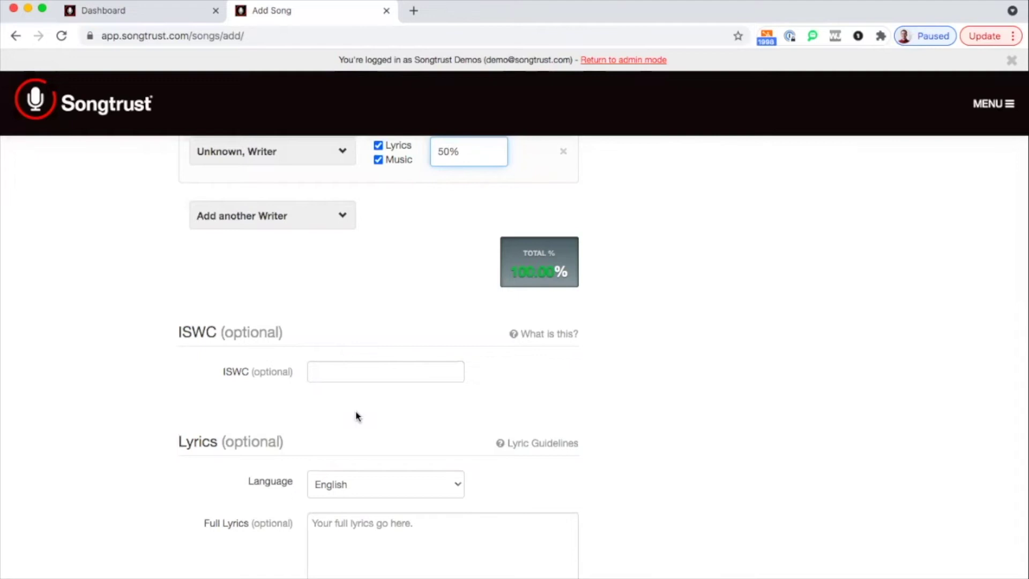
{"action": "scroll", "coordinate": [357, 416], "scroll_direction": "up", "scroll_amount": 1}
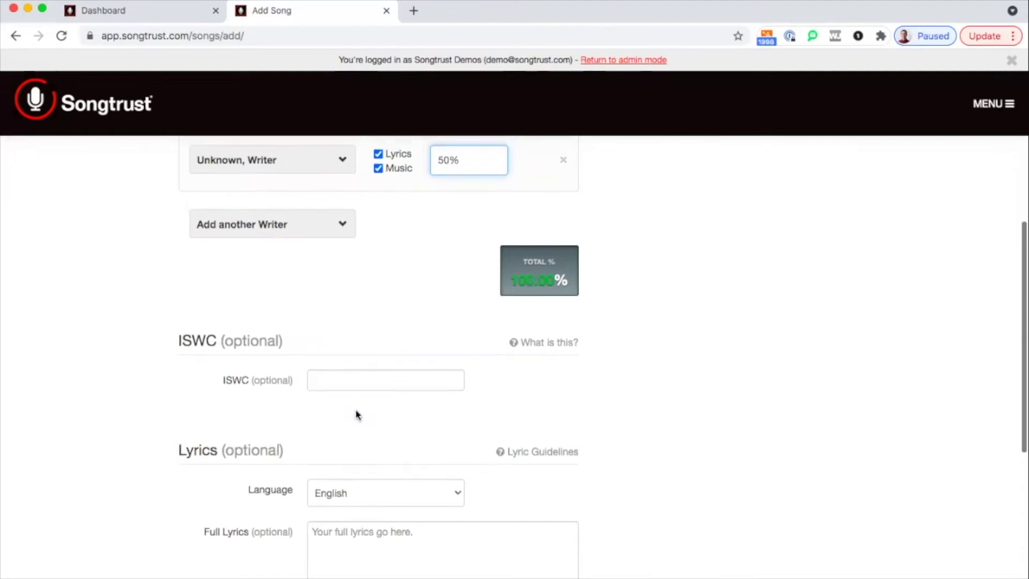
{"action": "scroll", "coordinate": [358, 415], "scroll_direction": "down", "scroll_amount": 1}
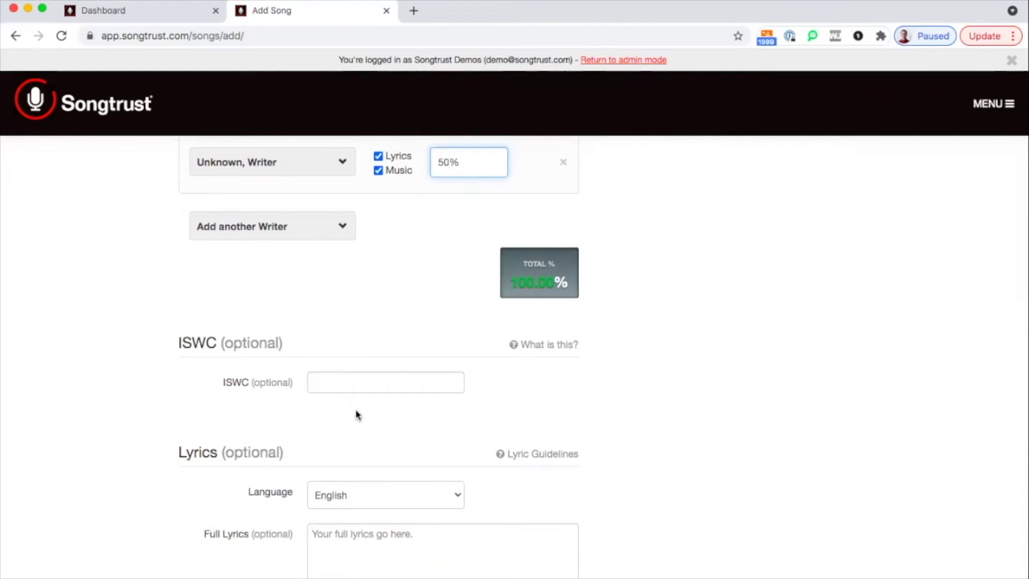
{"action": "scroll", "coordinate": [357, 415], "scroll_direction": "down", "scroll_amount": 1}
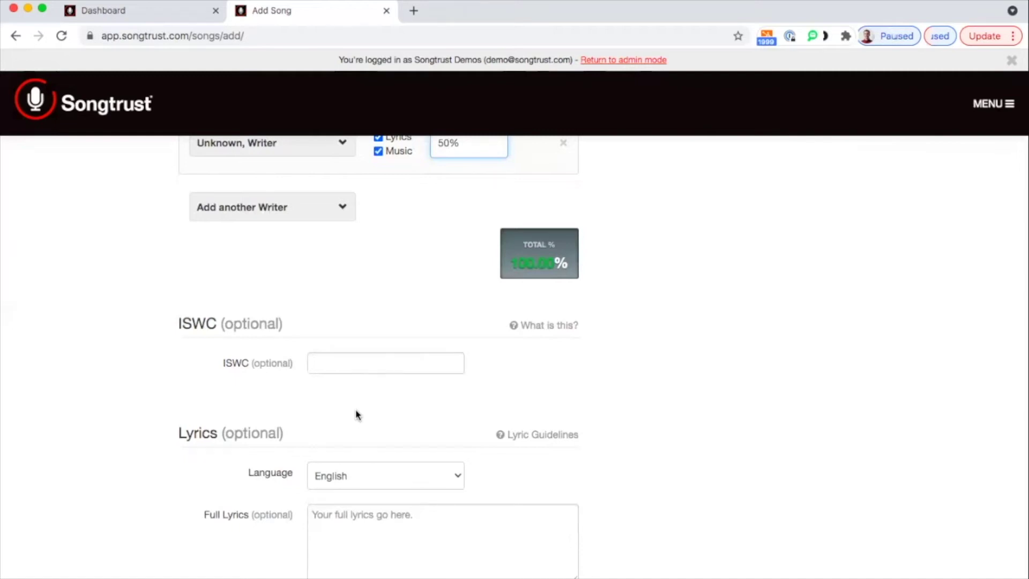
{"action": "scroll", "coordinate": [357, 415], "scroll_direction": "down", "scroll_amount": 3}
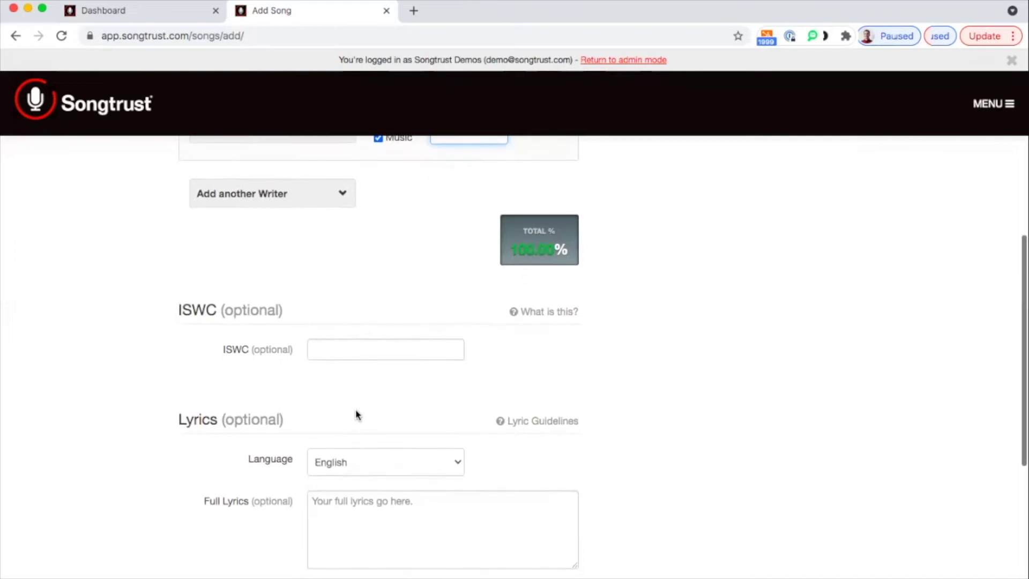
{"action": "scroll", "coordinate": [357, 416], "scroll_direction": "down", "scroll_amount": 1}
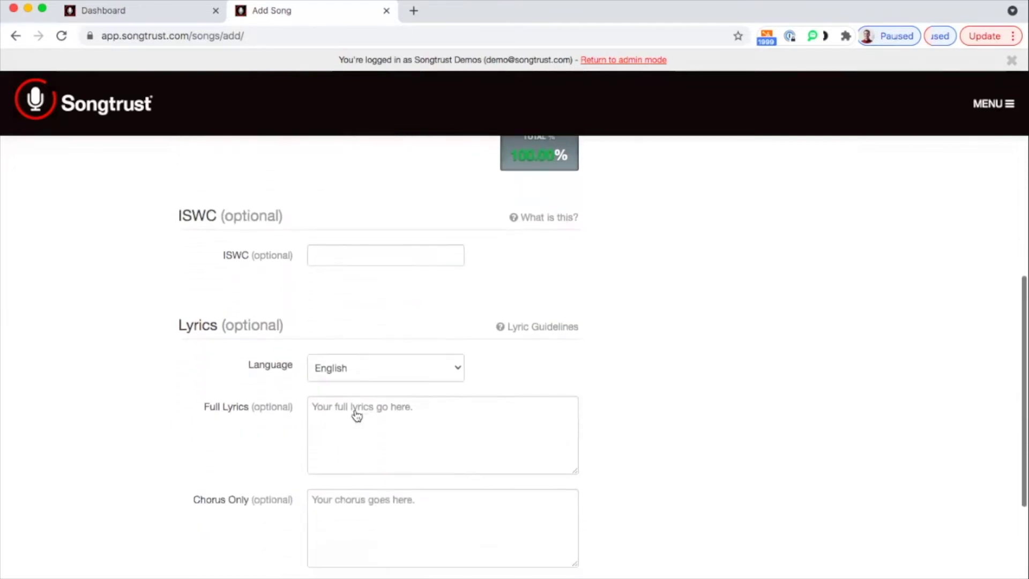
{"action": "scroll", "coordinate": [440, 394], "scroll_direction": "down", "scroll_amount": 1}
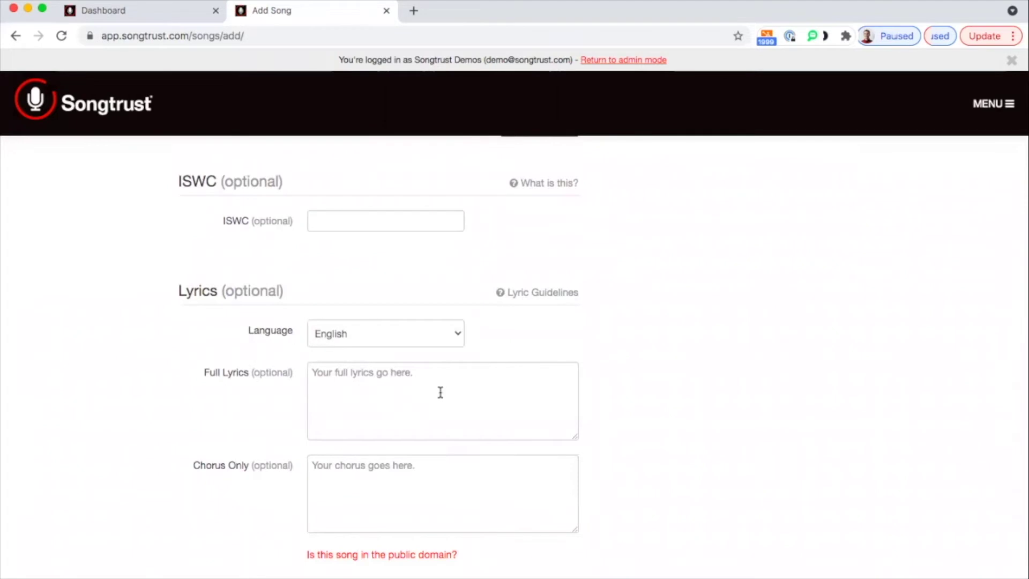
{"action": "scroll", "coordinate": [441, 393], "scroll_direction": "down", "scroll_amount": 4}
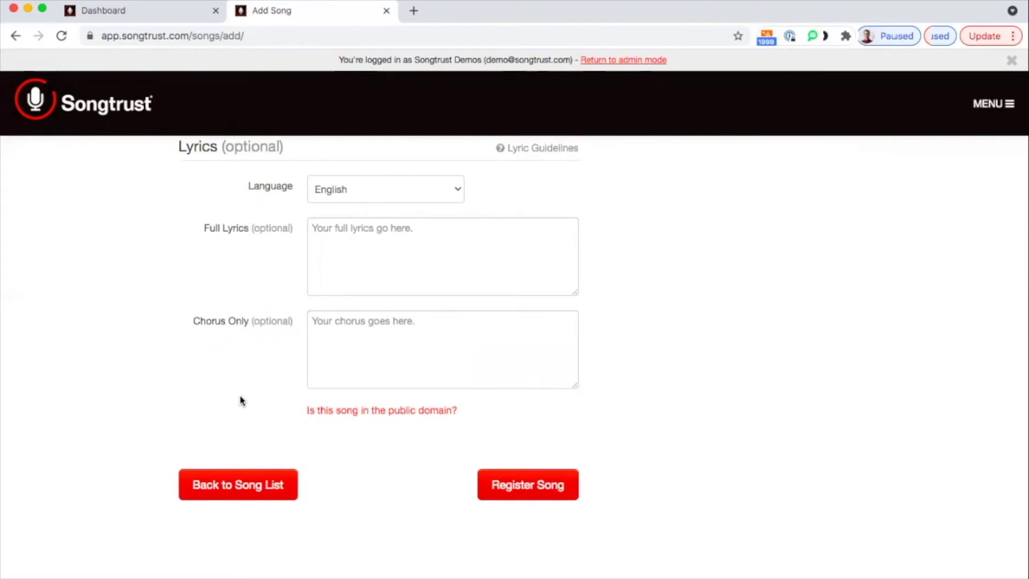
{"action": "scroll", "coordinate": [761, 295], "scroll_direction": "up", "scroll_amount": 6}
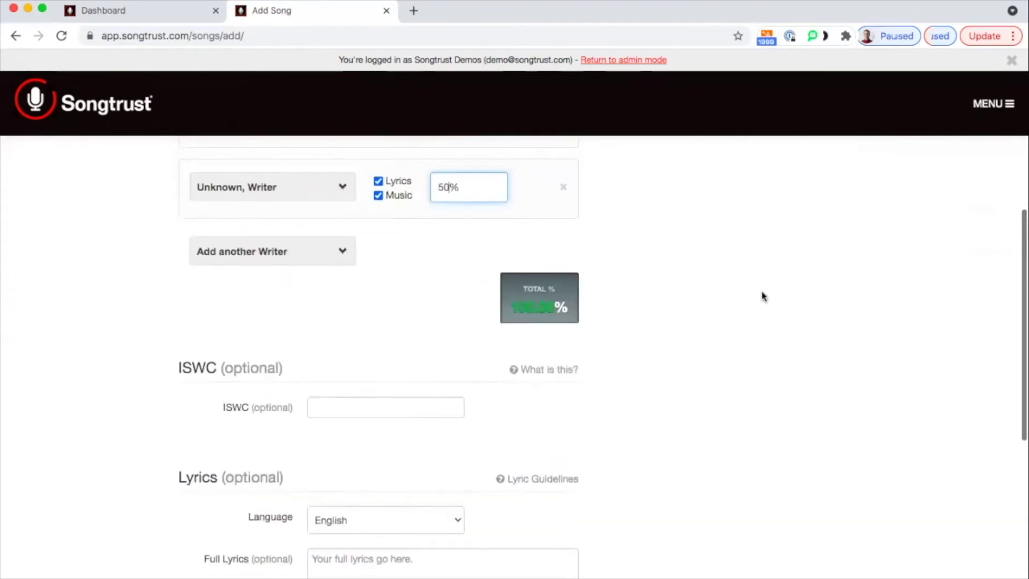
{"action": "scroll", "coordinate": [764, 297], "scroll_direction": "up", "scroll_amount": 2}
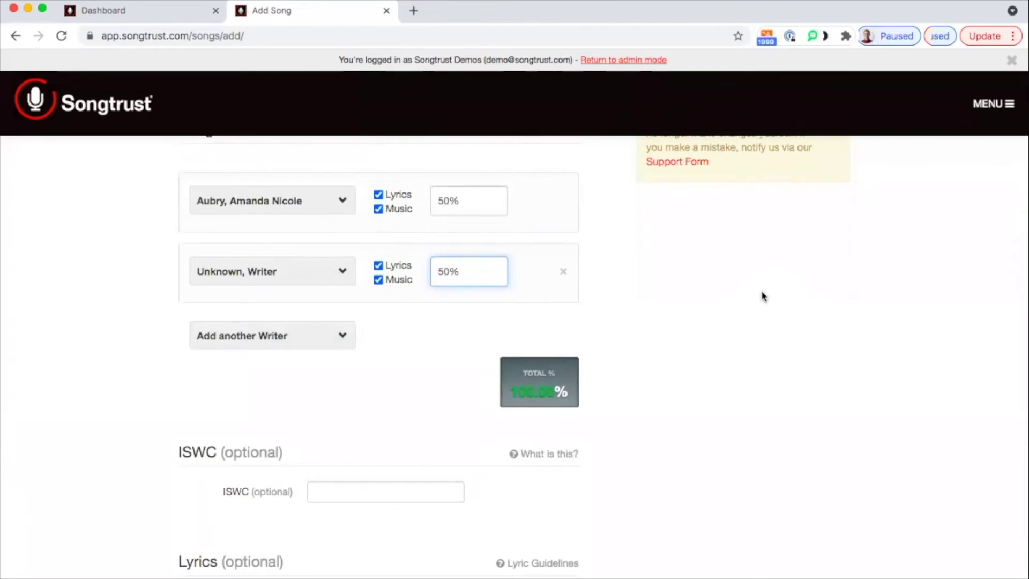
{"action": "scroll", "coordinate": [764, 296], "scroll_direction": "up", "scroll_amount": 3}
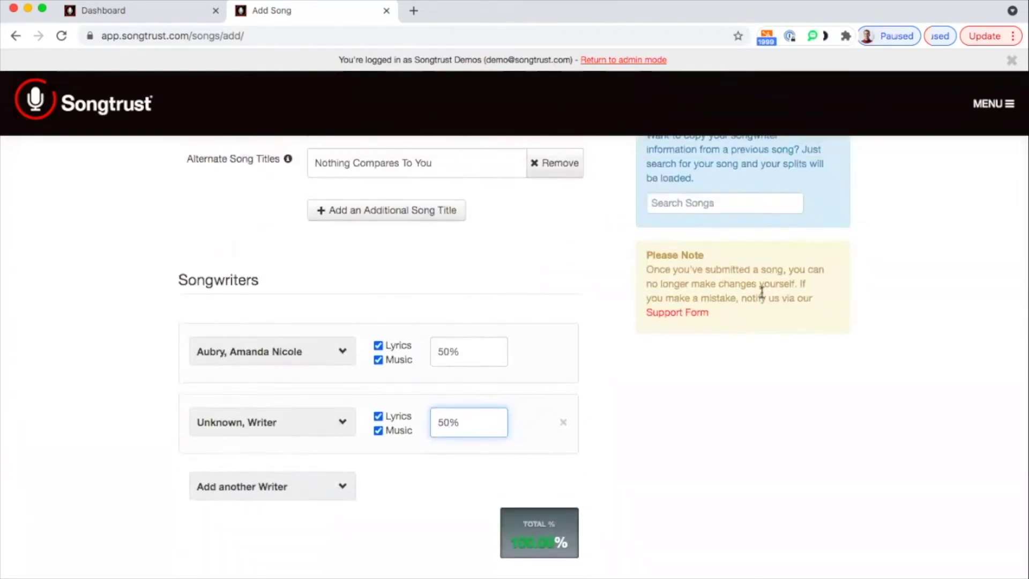
{"action": "scroll", "coordinate": [576, 282], "scroll_direction": "up", "scroll_amount": 2}
{"action": "left_click", "coordinate": [698, 282]}
{"action": "type", "text": "j"}
{"action": "key", "text": "BackSpace"}
{"action": "type", "text": "i"}
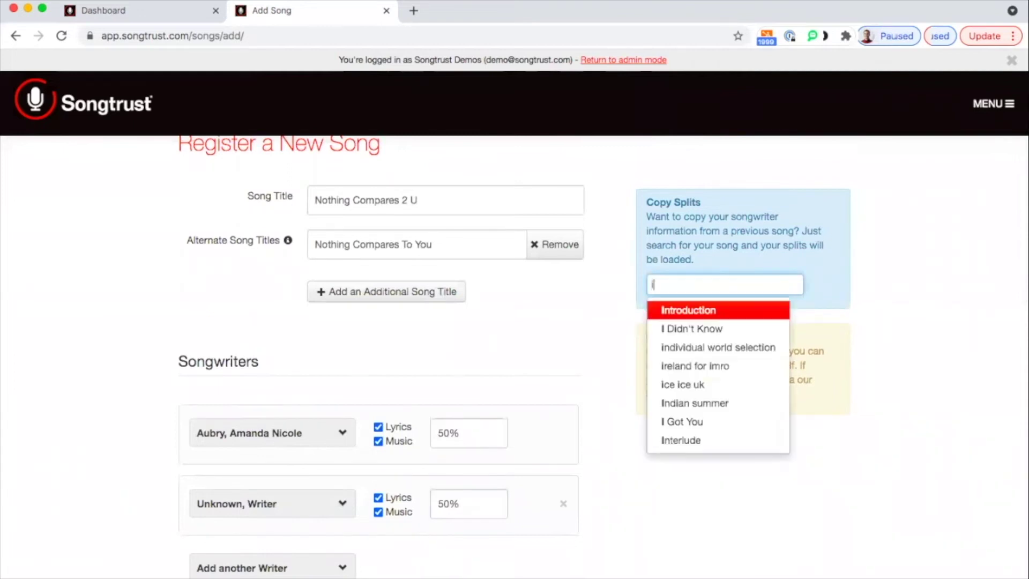
{"action": "left_click", "coordinate": [602, 350]}
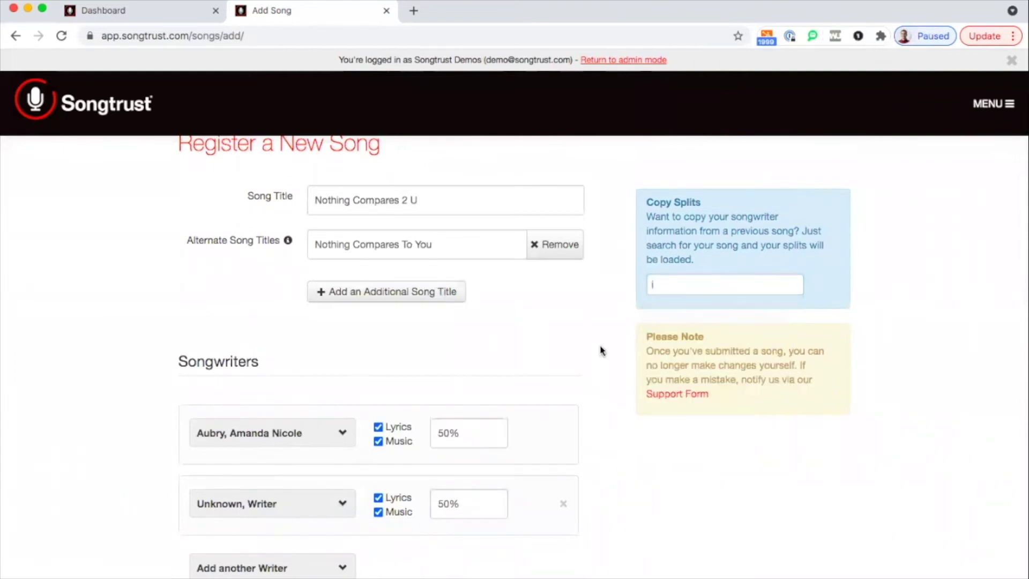
{"action": "scroll", "coordinate": [605, 370], "scroll_direction": "down", "scroll_amount": 8}
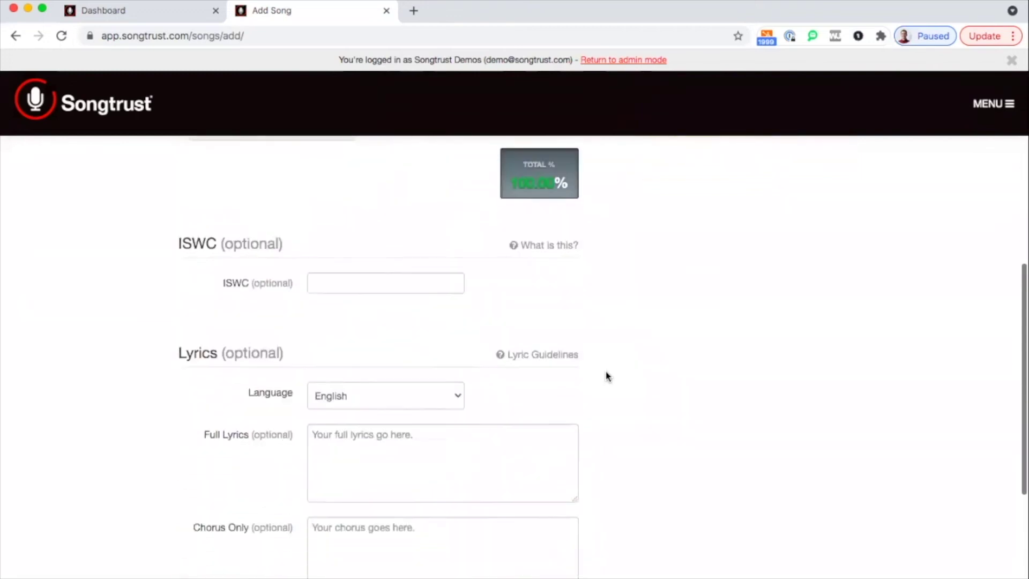
{"action": "scroll", "coordinate": [607, 375], "scroll_direction": "down", "scroll_amount": 2}
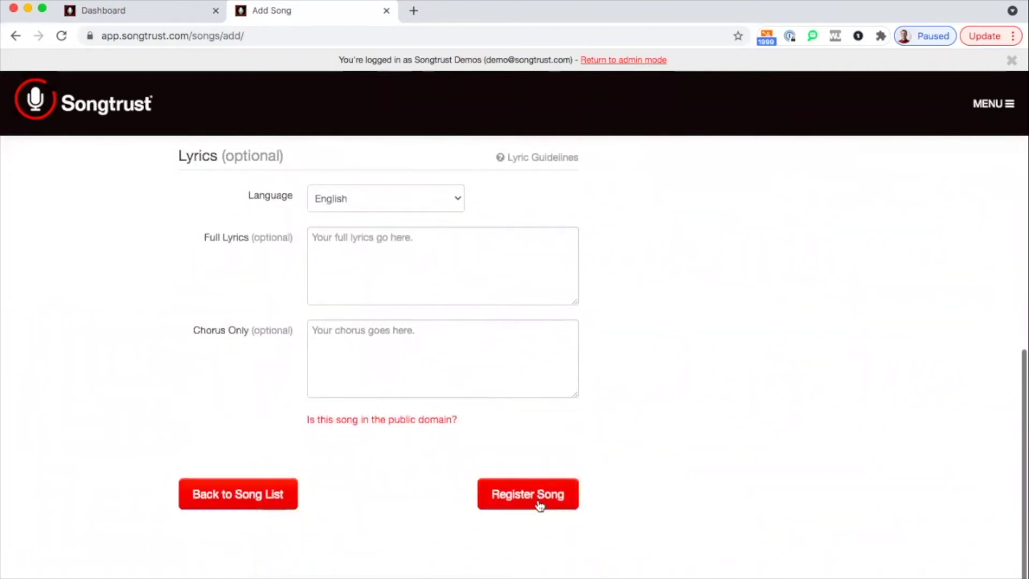
Register the song and continue to Add ISRC from the Song Added dialog
{"action": "left_click", "coordinate": [537, 500]}
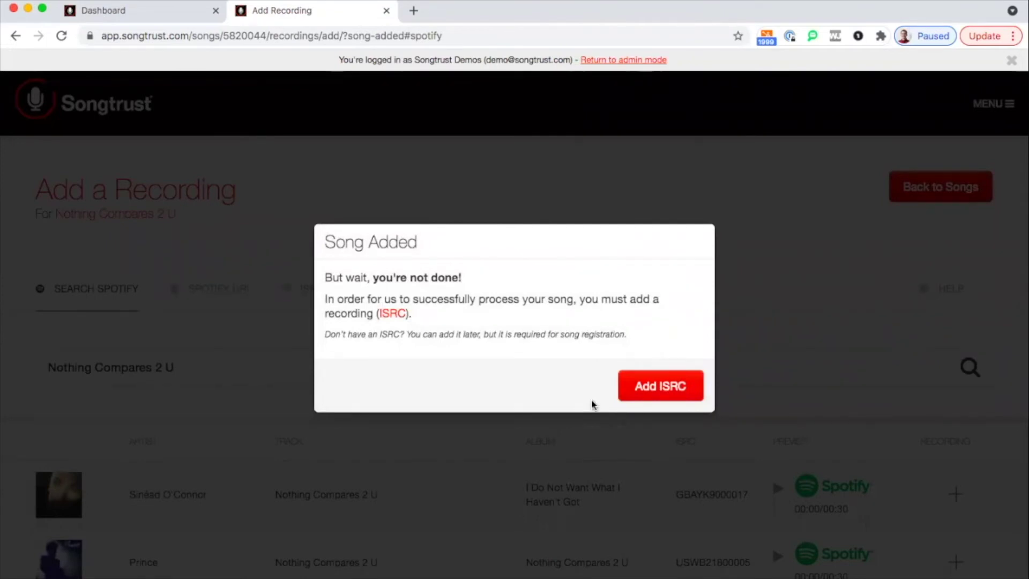
{"action": "left_click", "coordinate": [660, 393]}
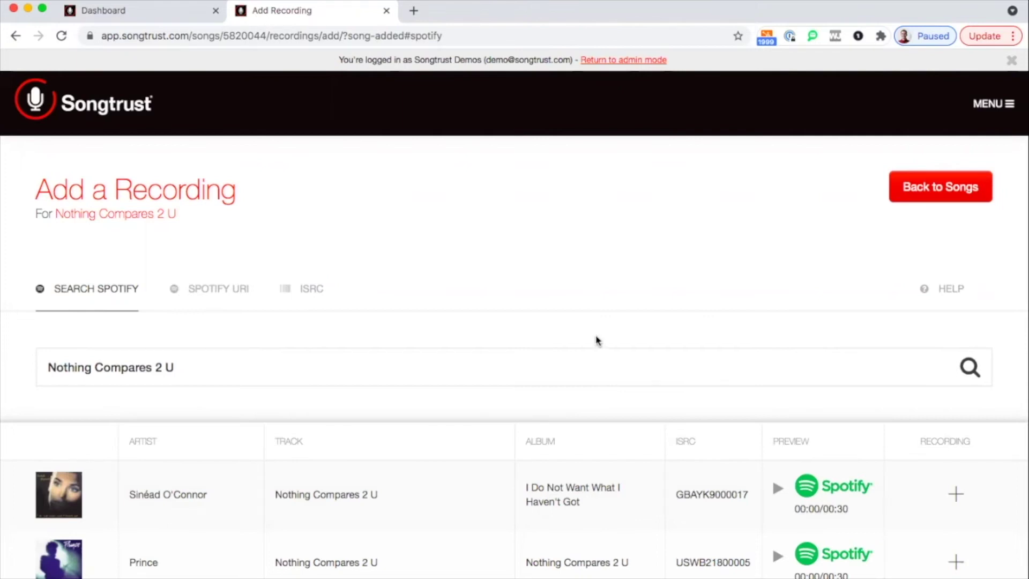
Scroll down to the Spotify results for Nothing Compares 2 U
{"action": "scroll", "coordinate": [596, 339], "scroll_direction": "down", "scroll_amount": 1}
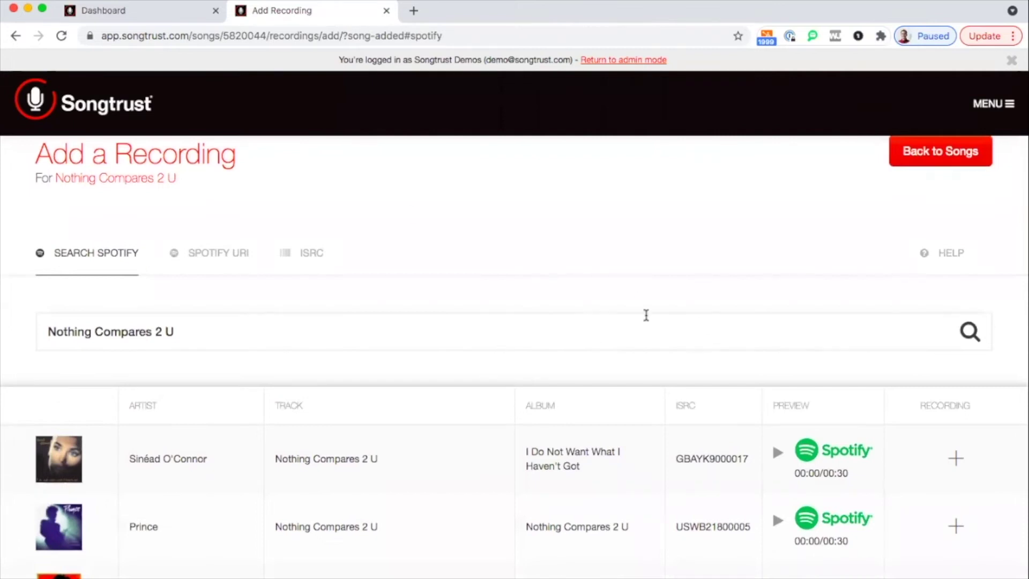
{"action": "scroll", "coordinate": [646, 315], "scroll_direction": "down", "scroll_amount": 3}
{"action": "scroll", "coordinate": [646, 315], "scroll_direction": "up", "scroll_amount": 4}
{"action": "scroll", "coordinate": [646, 315], "scroll_direction": "down", "scroll_amount": 1}
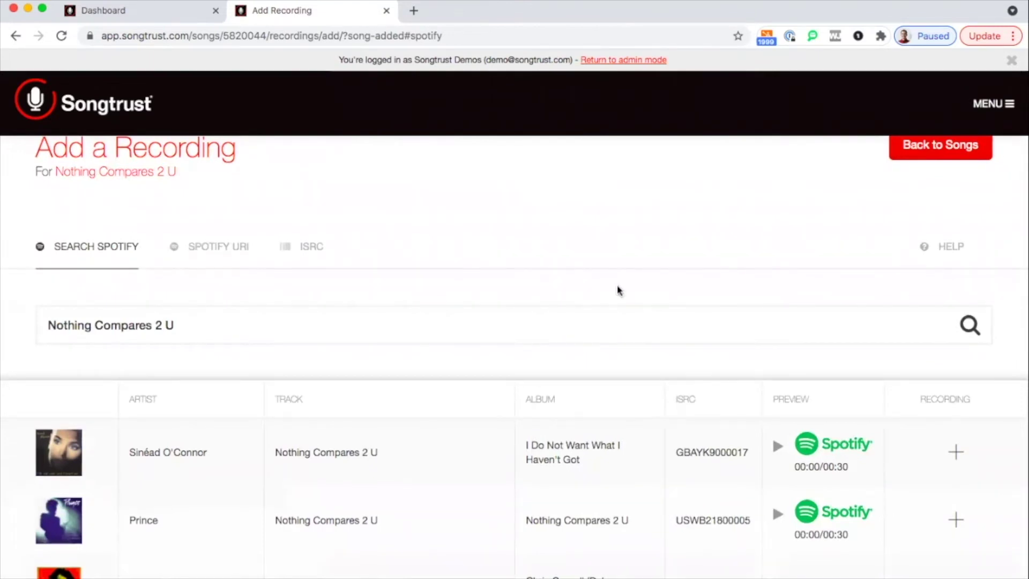
{"action": "scroll", "coordinate": [618, 290], "scroll_direction": "down", "scroll_amount": 1}
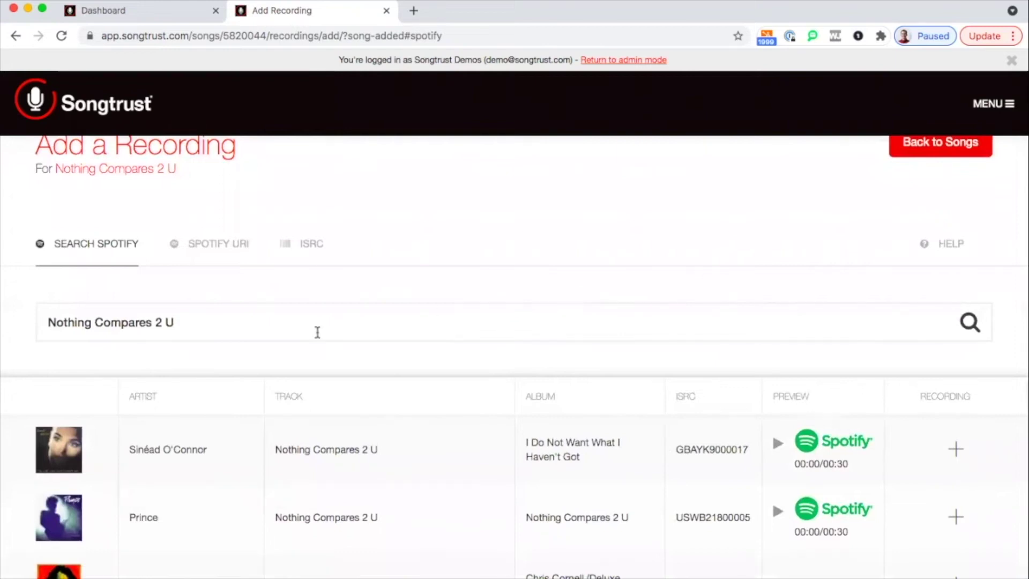
{"action": "scroll", "coordinate": [317, 333], "scroll_direction": "down", "scroll_amount": 3}
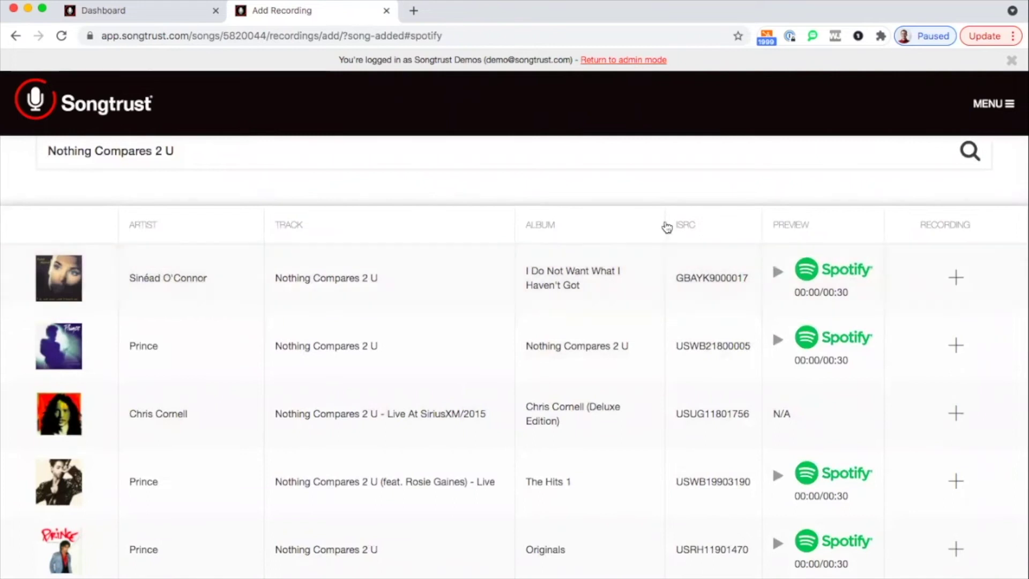
Attach the Sinéad O'Connor, Prince album, The Hits 1 live and Chris Cornell live recordings
{"action": "left_click", "coordinate": [899, 268]}
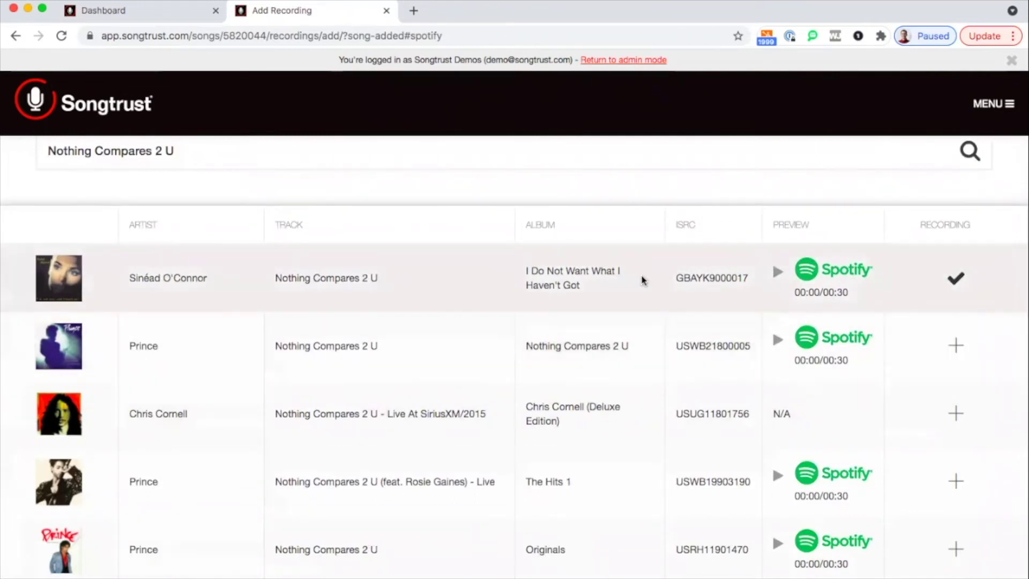
{"action": "left_click", "coordinate": [959, 348]}
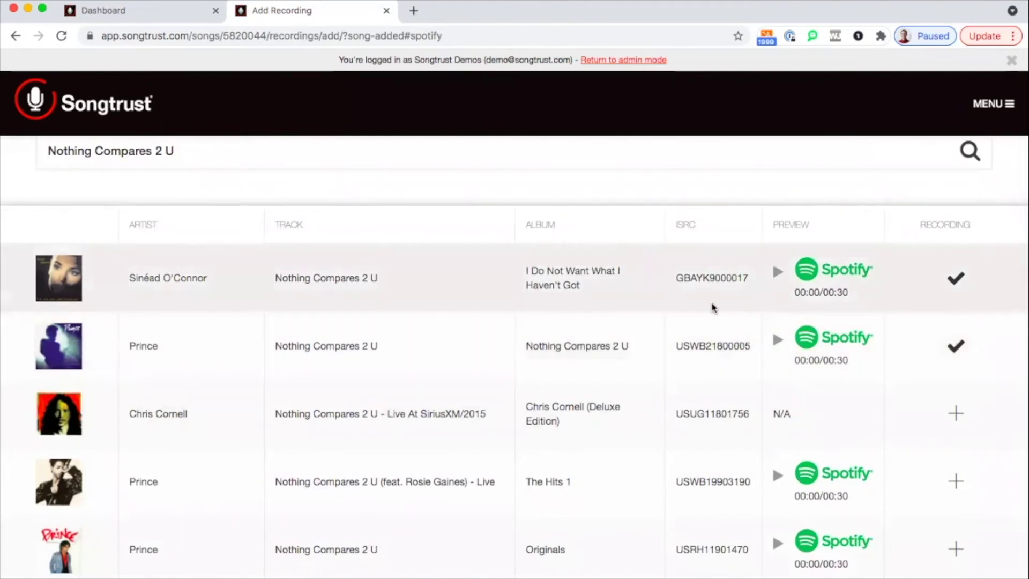
{"action": "scroll", "coordinate": [716, 459], "scroll_direction": "down", "scroll_amount": 3}
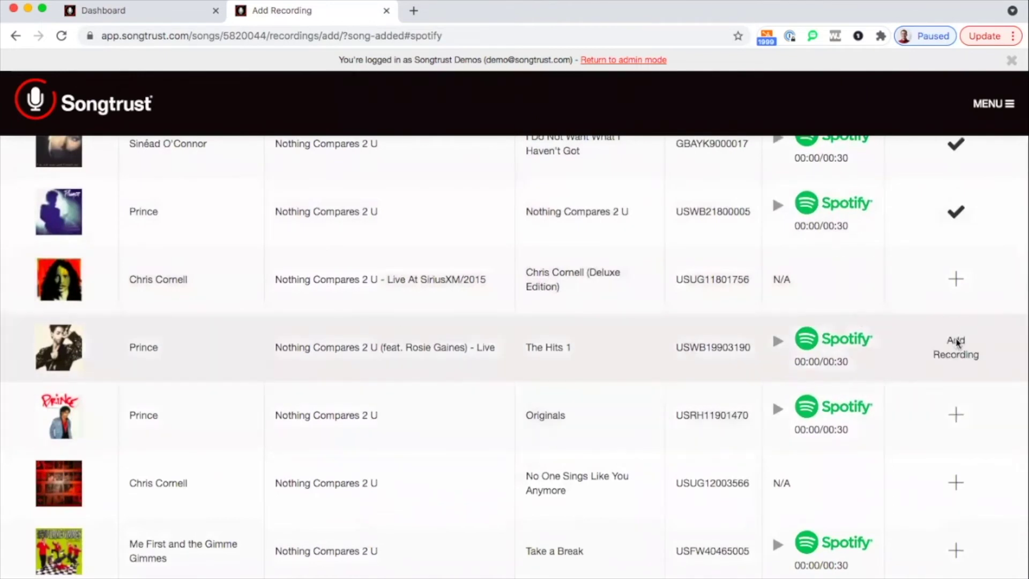
{"action": "left_click", "coordinate": [959, 346]}
{"action": "left_click", "coordinate": [697, 377]}
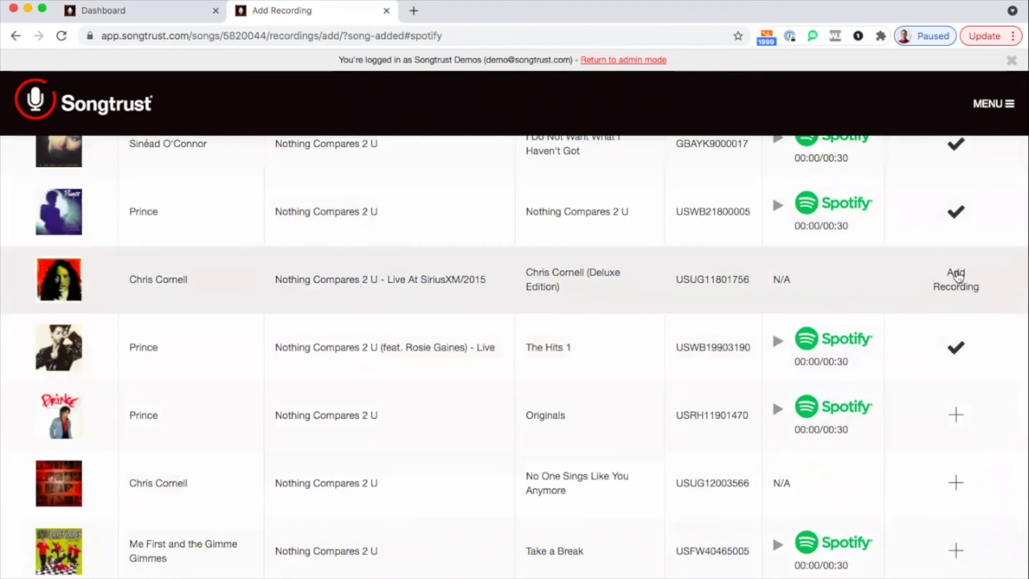
{"action": "left_click", "coordinate": [962, 280]}
{"action": "left_click", "coordinate": [686, 379]}
{"action": "scroll", "coordinate": [658, 346], "scroll_direction": "down", "scroll_amount": 3}
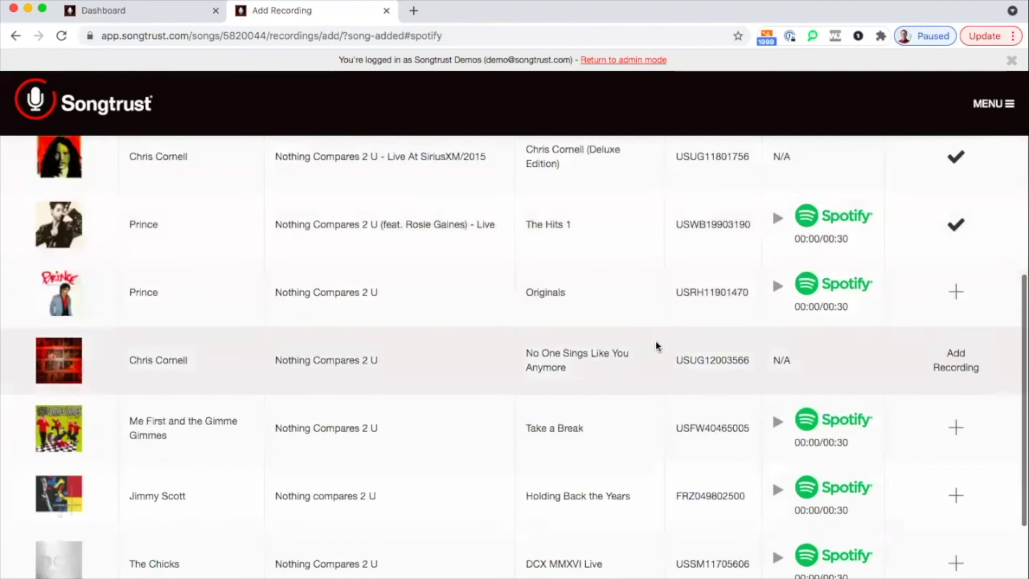
{"action": "scroll", "coordinate": [658, 346], "scroll_direction": "up", "scroll_amount": 5}
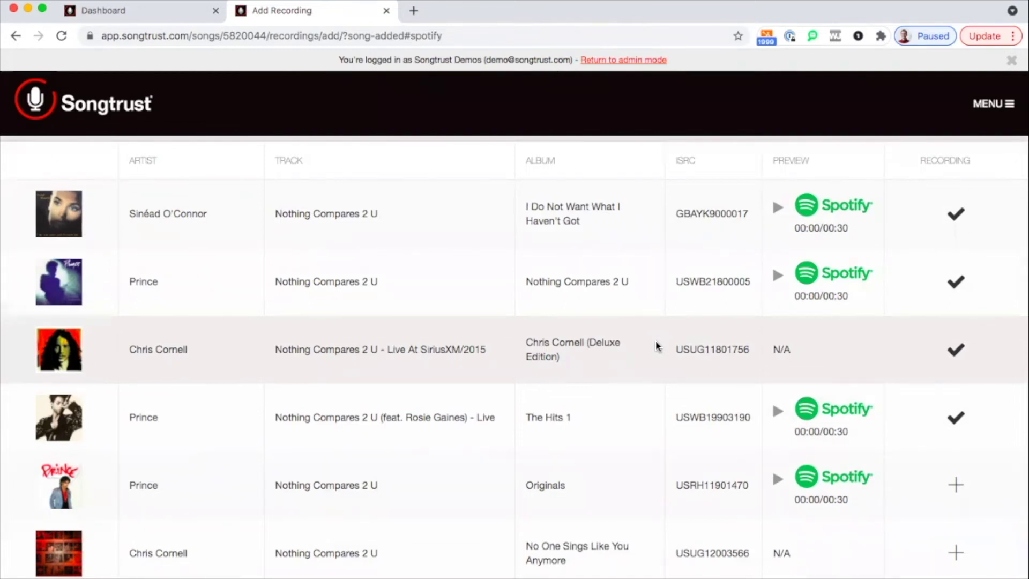
{"action": "scroll", "coordinate": [646, 382], "scroll_direction": "up", "scroll_amount": 4}
{"action": "scroll", "coordinate": [647, 383], "scroll_direction": "up", "scroll_amount": 1}
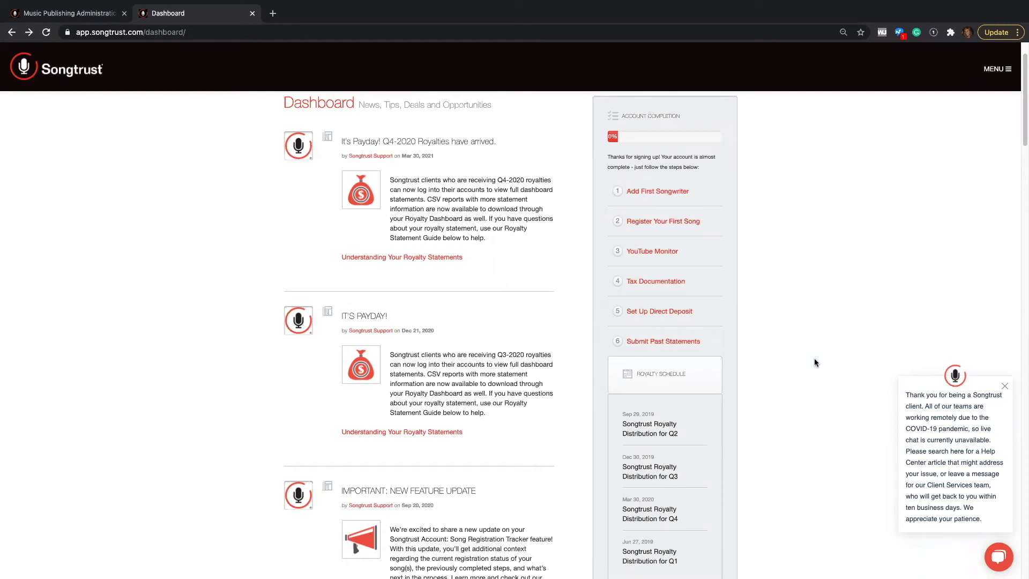
Open Tax Documentation, enter the payee's full name and choose Business for filing taxes
{"action": "left_click", "coordinate": [657, 282]}
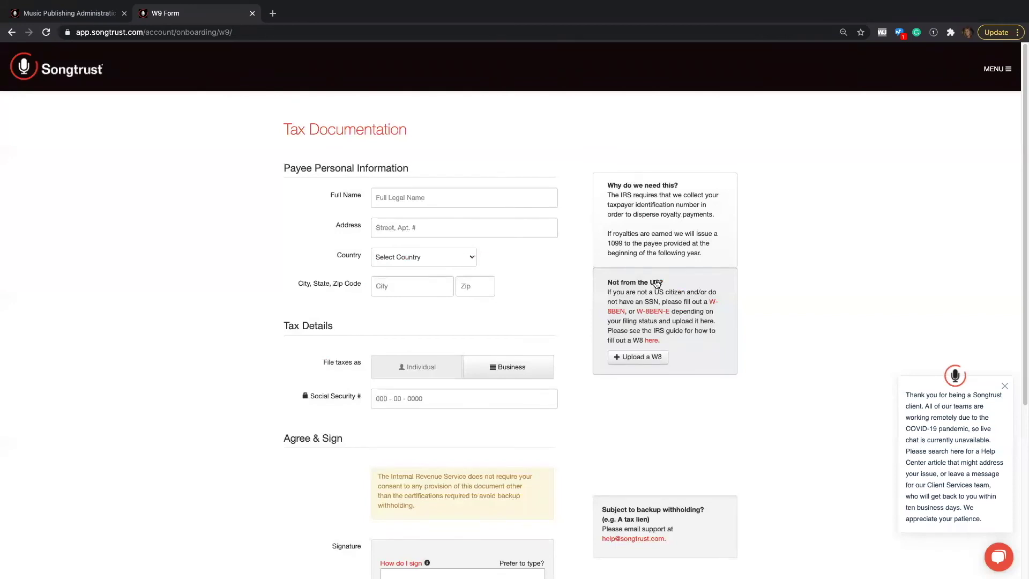
{"action": "left_click", "coordinate": [430, 200]}
{"action": "type", "text": "Jackie Songtrust"}
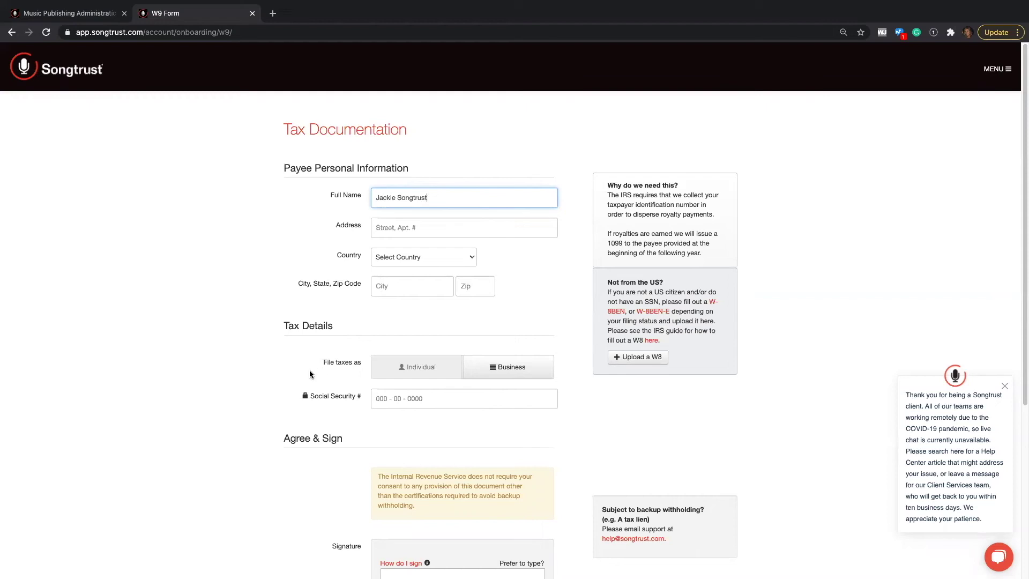
{"action": "scroll", "coordinate": [272, 376], "scroll_direction": "down", "scroll_amount": 3}
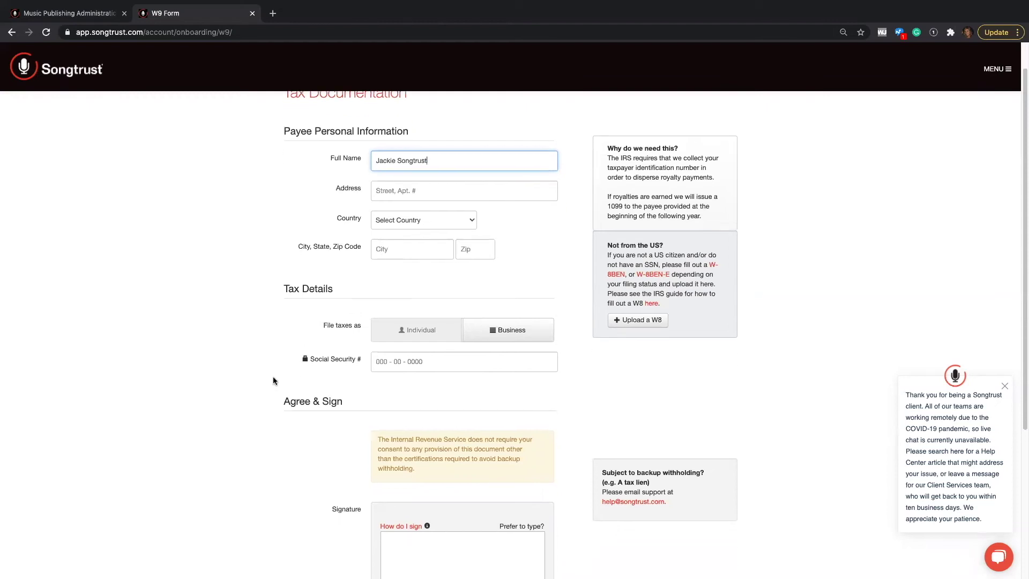
{"action": "scroll", "coordinate": [273, 380], "scroll_direction": "down", "scroll_amount": 1}
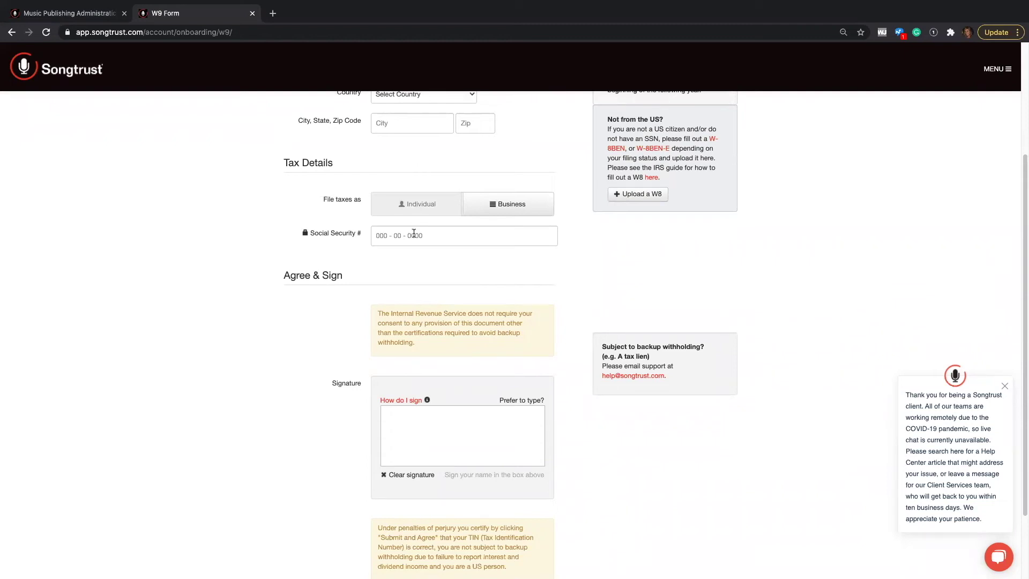
{"action": "left_click", "coordinate": [511, 206]}
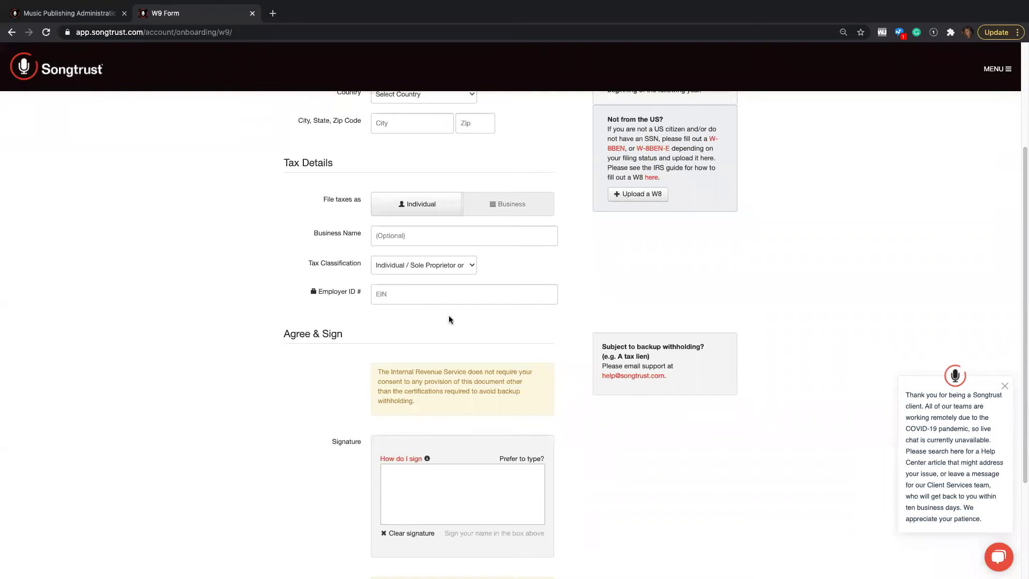
Replace the drawn signature with a typed signature of the payee's first name
{"action": "mouse_move", "coordinate": [392, 478]}
{"action": "left_mouse_down"}
{"action": "mouse_move", "coordinate": [399, 501]}
{"action": "mouse_move", "coordinate": [428, 500]}
{"action": "left_mouse_up"}
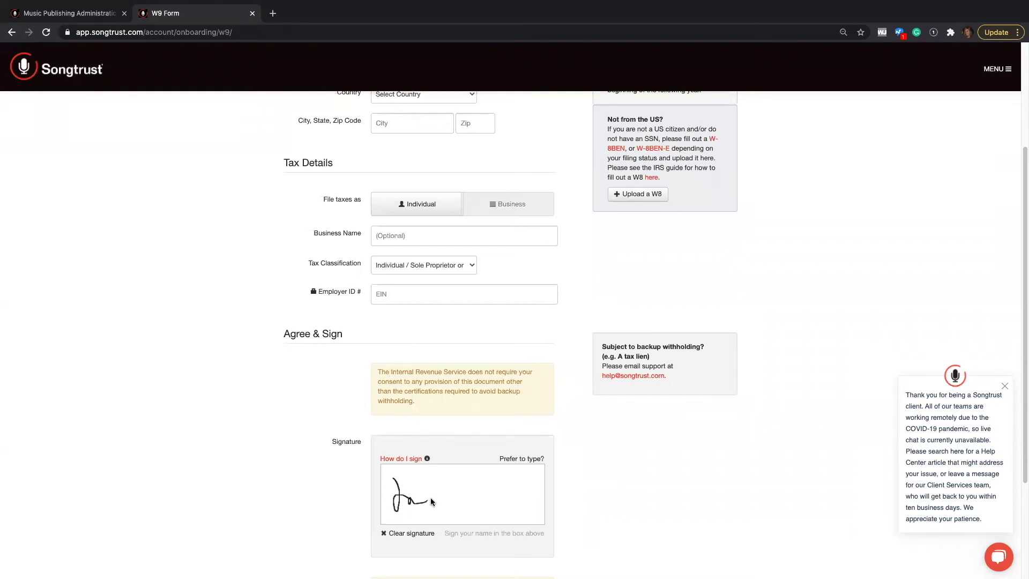
{"action": "left_click", "coordinate": [522, 459]}
{"action": "type", "text": "Jackie"}
{"action": "scroll", "coordinate": [515, 332], "scroll_direction": "down", "scroll_amount": 3}
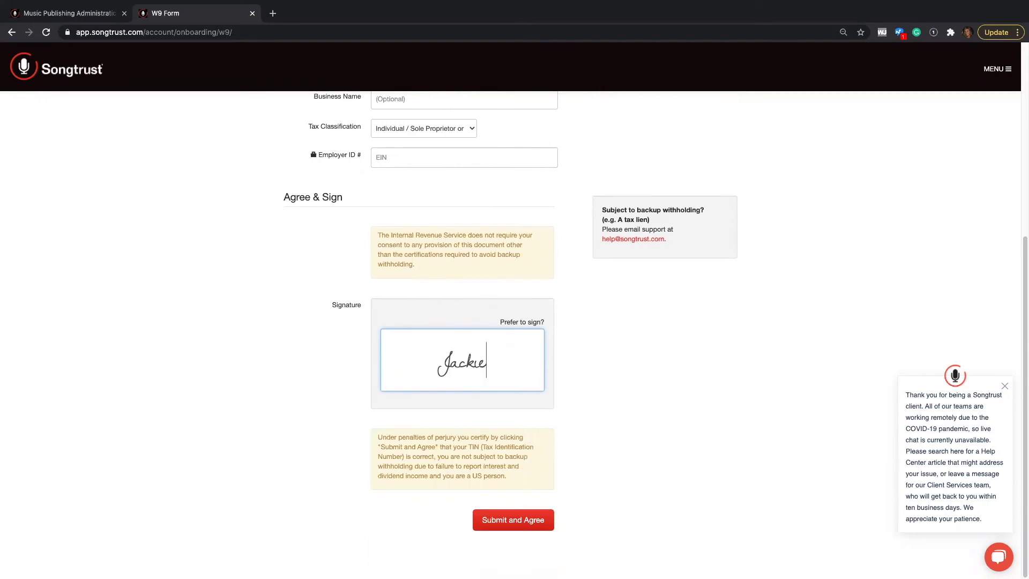
{"action": "scroll", "coordinate": [514, 332], "scroll_direction": "up", "scroll_amount": 3}
{"action": "scroll", "coordinate": [514, 332], "scroll_direction": "up", "scroll_amount": 3}
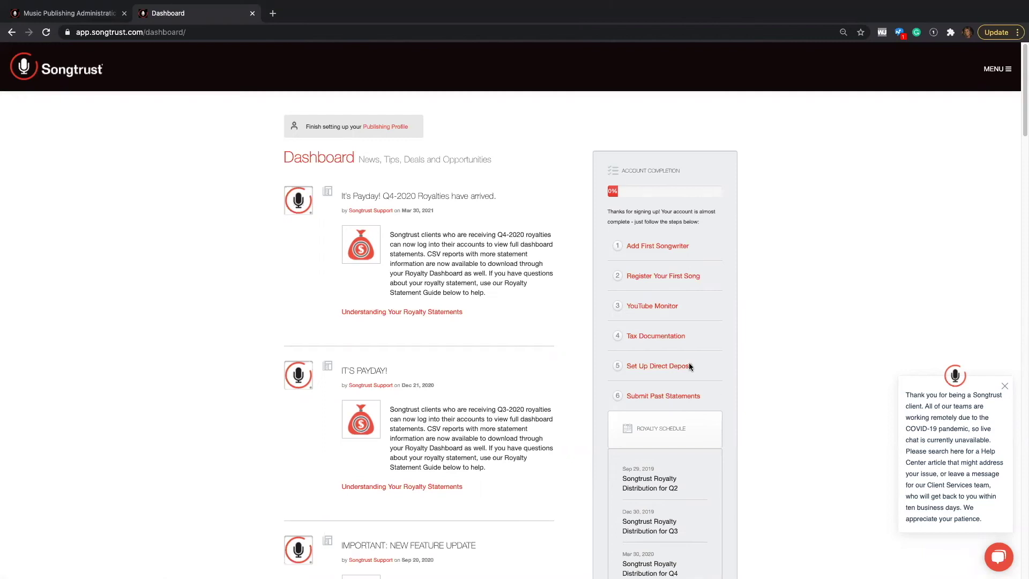
Go to Set Up Direct Deposit from the account completion checklist
{"action": "left_click", "coordinate": [679, 368]}
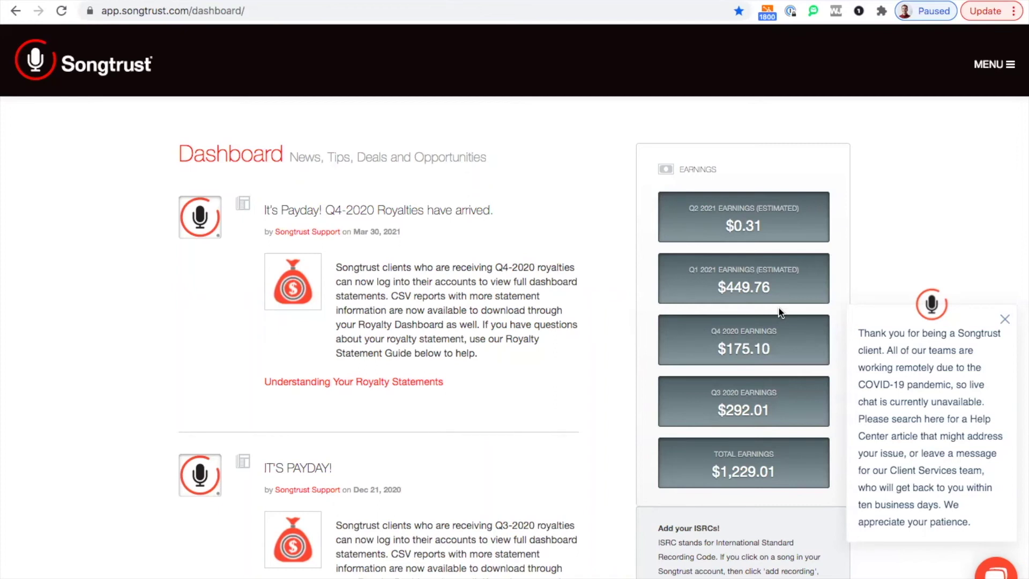
Open the main MENU and go to SETLISTS
{"action": "left_click", "coordinate": [983, 66]}
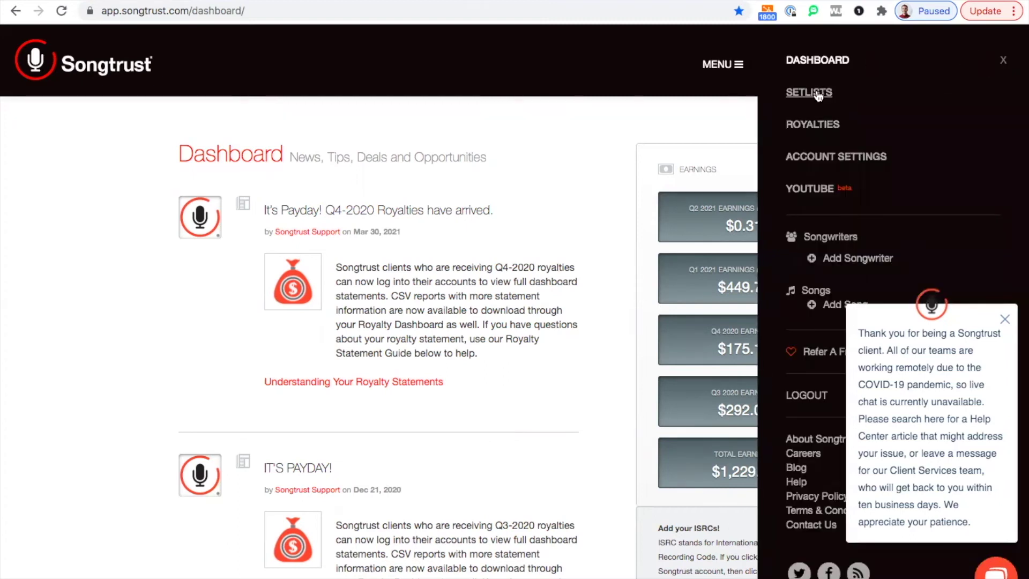
{"action": "left_click", "coordinate": [814, 93]}
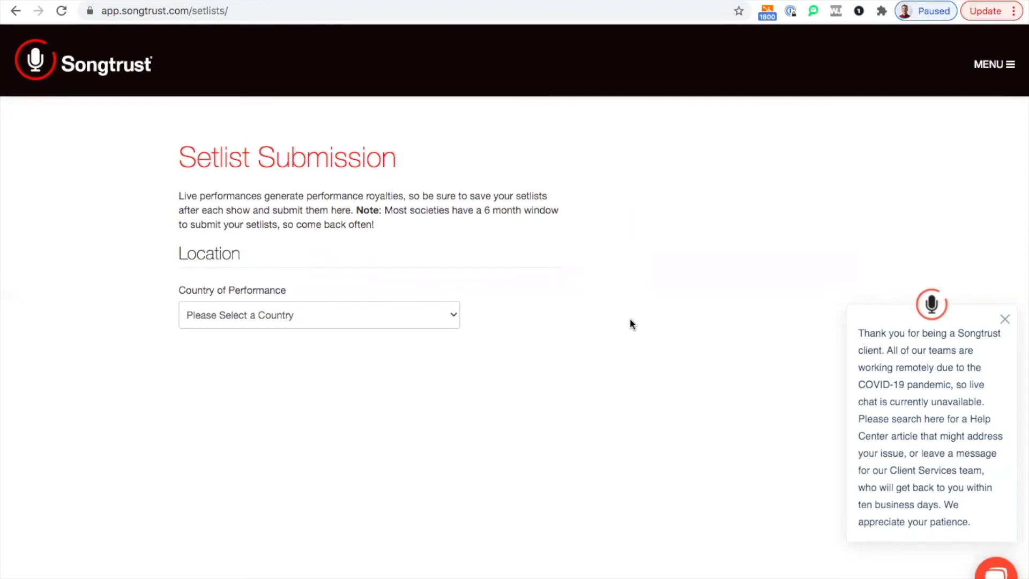
Set the Country of Performance to Mexico
{"action": "left_click", "coordinate": [417, 317]}
{"action": "scroll", "coordinate": [396, 411], "scroll_direction": "down", "scroll_amount": 18}
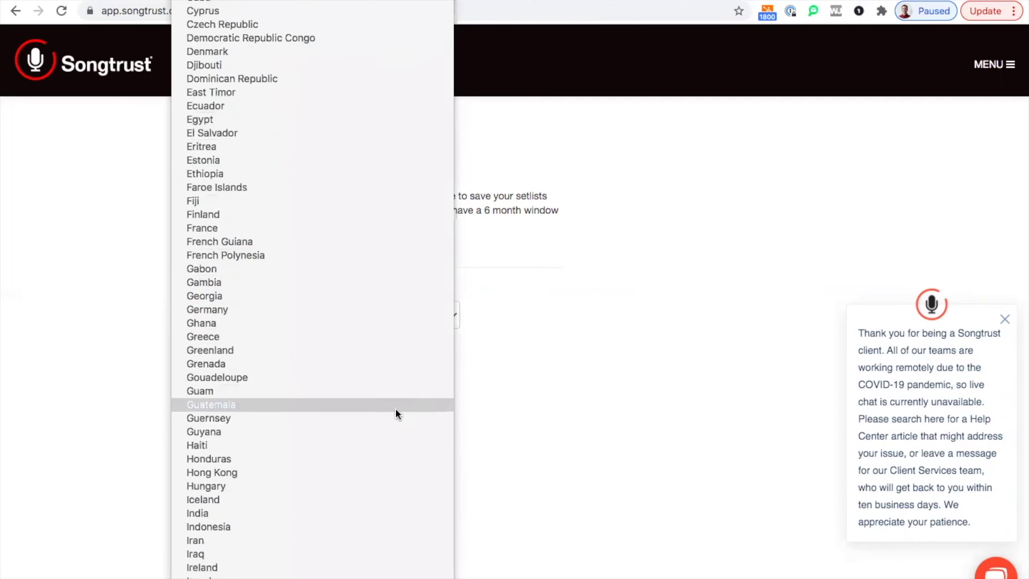
{"action": "scroll", "coordinate": [395, 412], "scroll_direction": "down", "scroll_amount": 10}
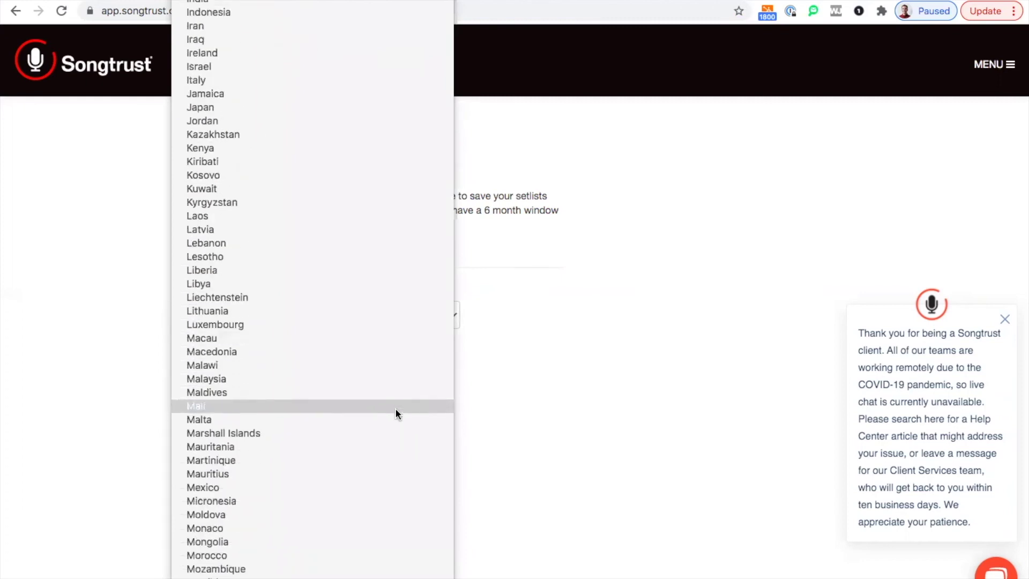
{"action": "left_click", "coordinate": [387, 474]}
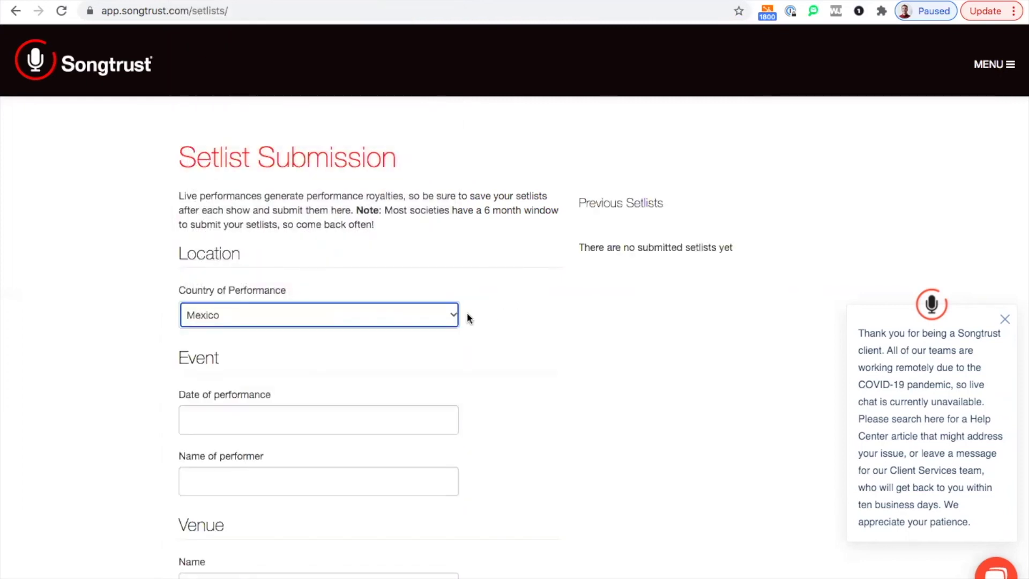
{"action": "scroll", "coordinate": [504, 343], "scroll_direction": "down", "scroll_amount": 2}
{"action": "scroll", "coordinate": [510, 345], "scroll_direction": "down", "scroll_amount": 1}
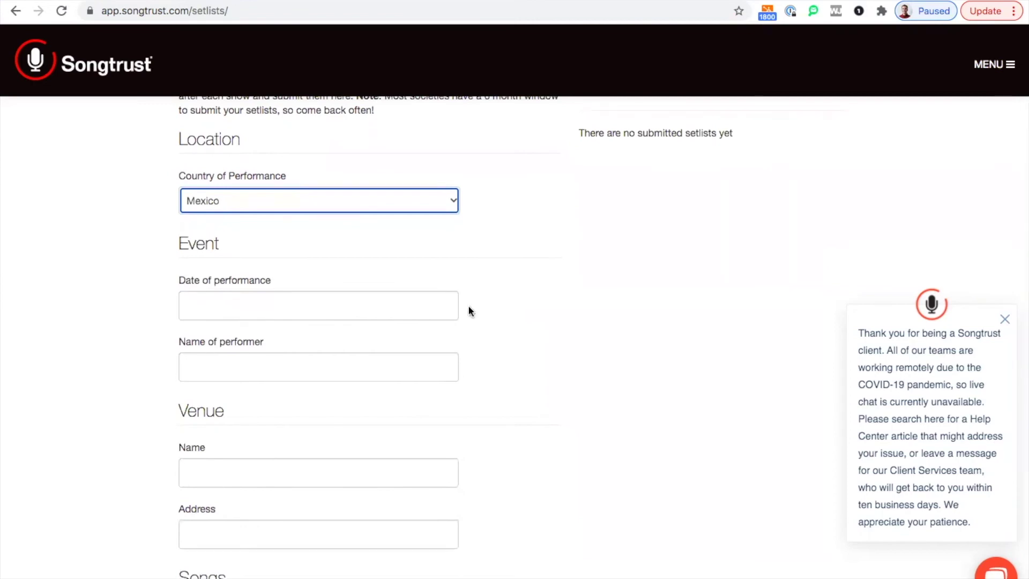
Click into the performer name and venue address fields of the form
{"action": "left_click", "coordinate": [363, 292]}
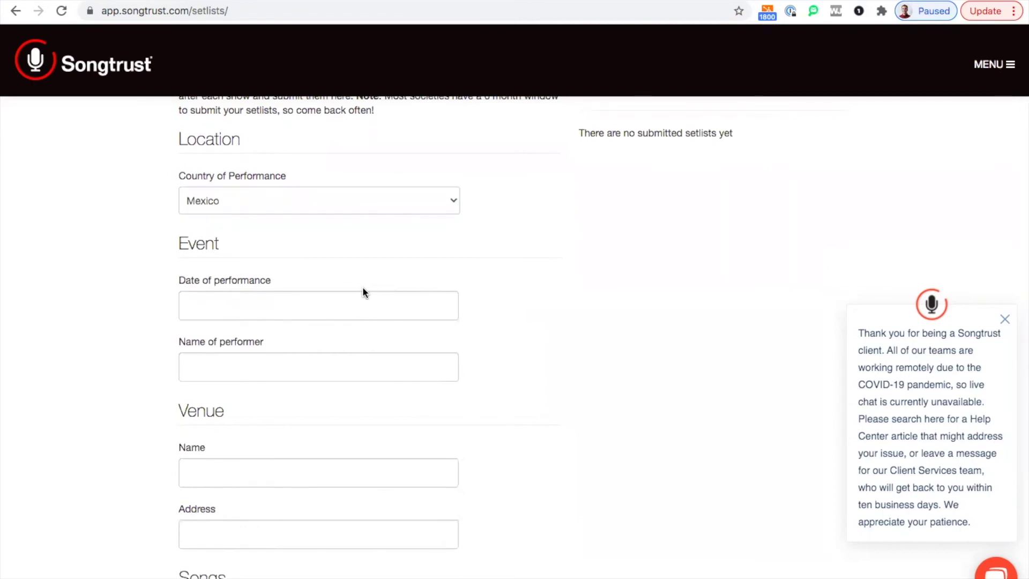
{"action": "scroll", "coordinate": [536, 301], "scroll_direction": "down", "scroll_amount": 2}
{"action": "left_click", "coordinate": [382, 320]}
{"action": "left_click", "coordinate": [616, 301]}
{"action": "scroll", "coordinate": [616, 300], "scroll_direction": "down", "scroll_amount": 3}
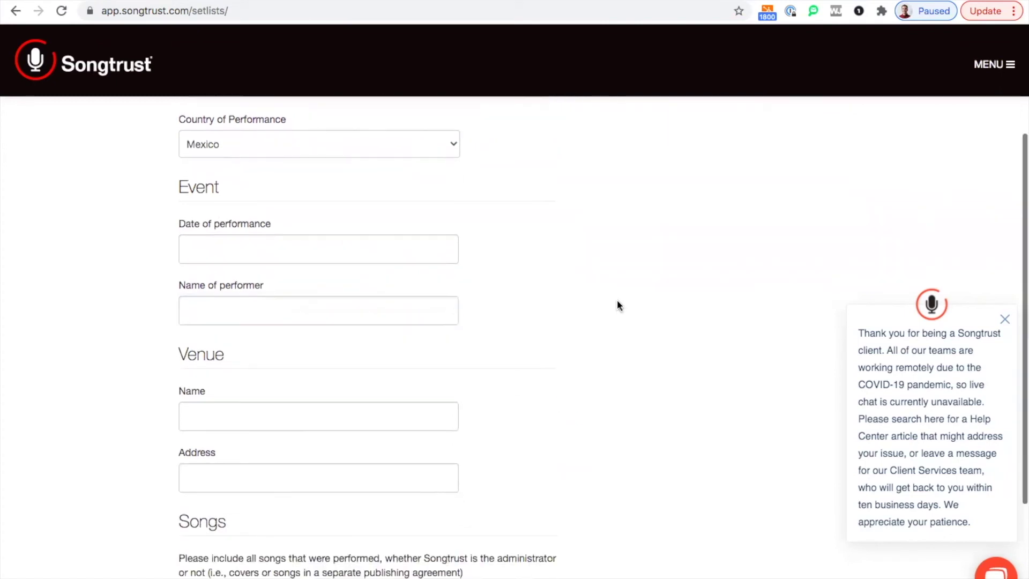
{"action": "left_click", "coordinate": [297, 413]}
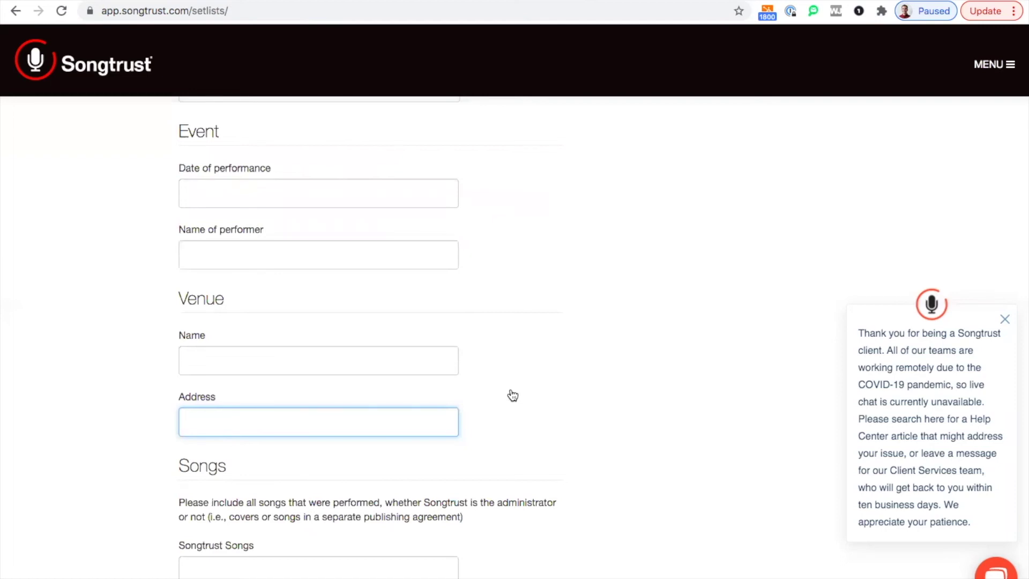
Scroll through the rest of the Setlist Submission form and back up to Location
{"action": "scroll", "coordinate": [512, 395], "scroll_direction": "down", "scroll_amount": 2}
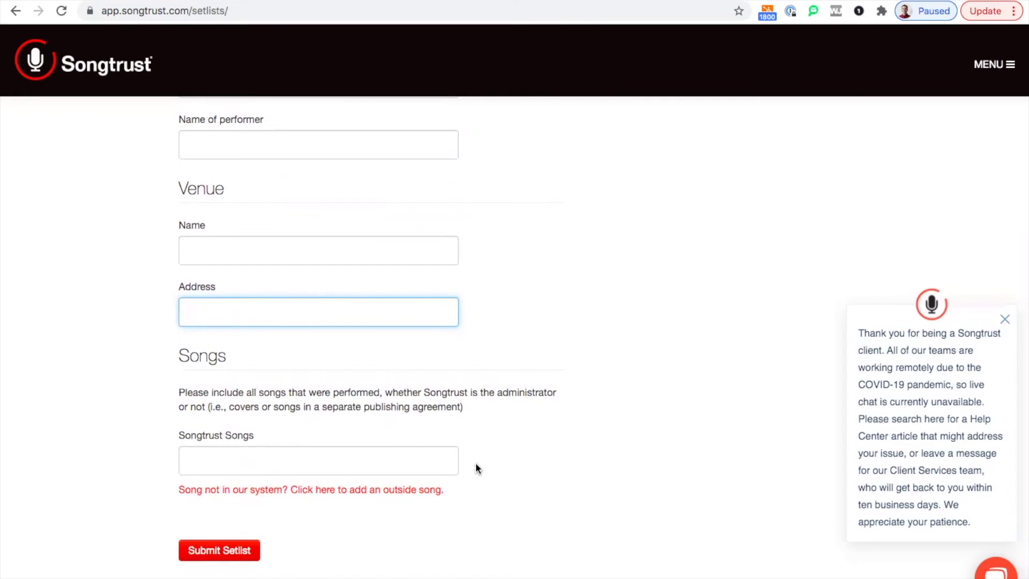
{"action": "scroll", "coordinate": [535, 446], "scroll_direction": "up", "scroll_amount": 6}
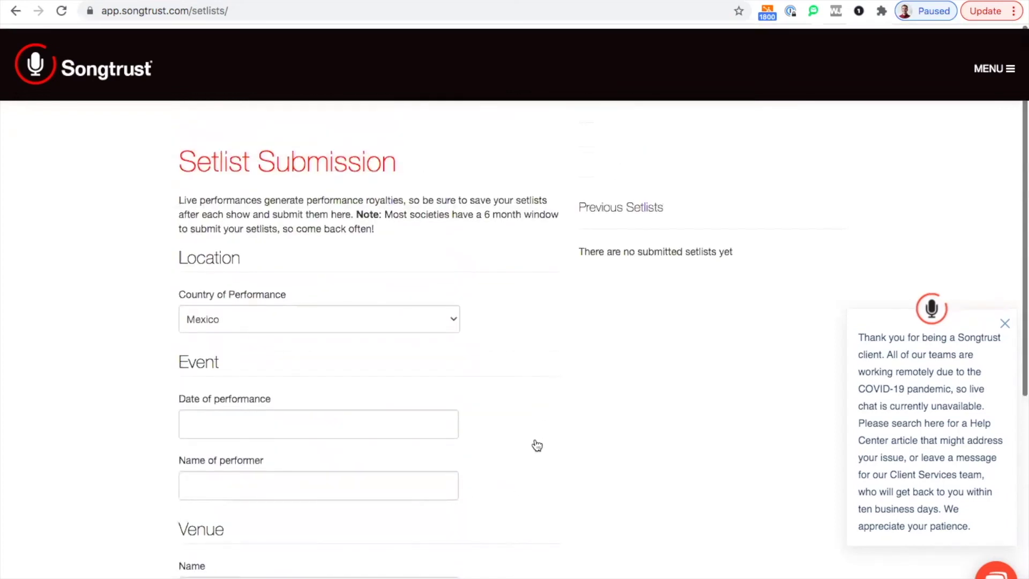
{"action": "scroll", "coordinate": [568, 306], "scroll_direction": "down", "scroll_amount": 1}
{"action": "scroll", "coordinate": [568, 309], "scroll_direction": "down", "scroll_amount": 6}
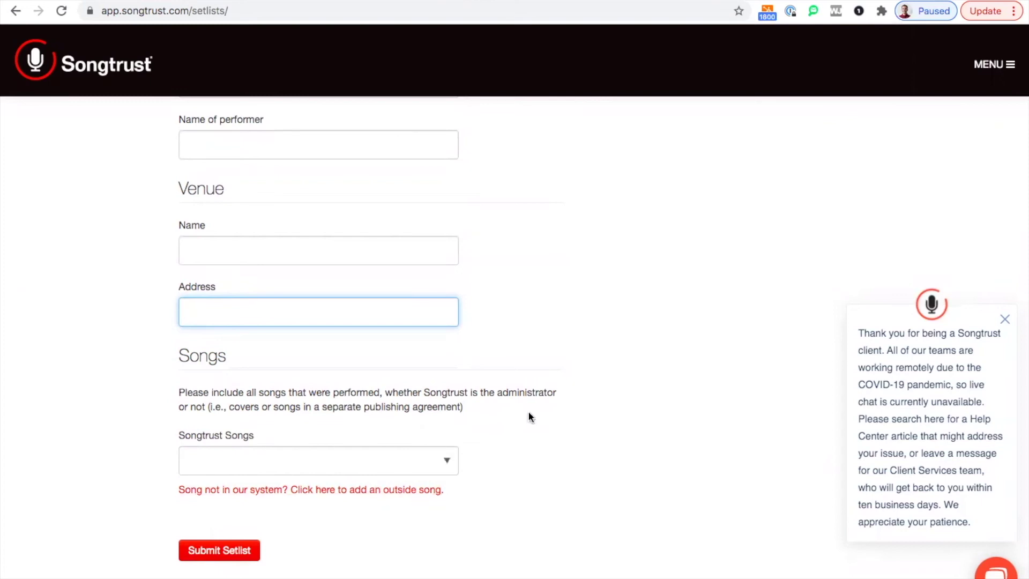
{"action": "scroll", "coordinate": [533, 408], "scroll_direction": "up", "scroll_amount": 7}
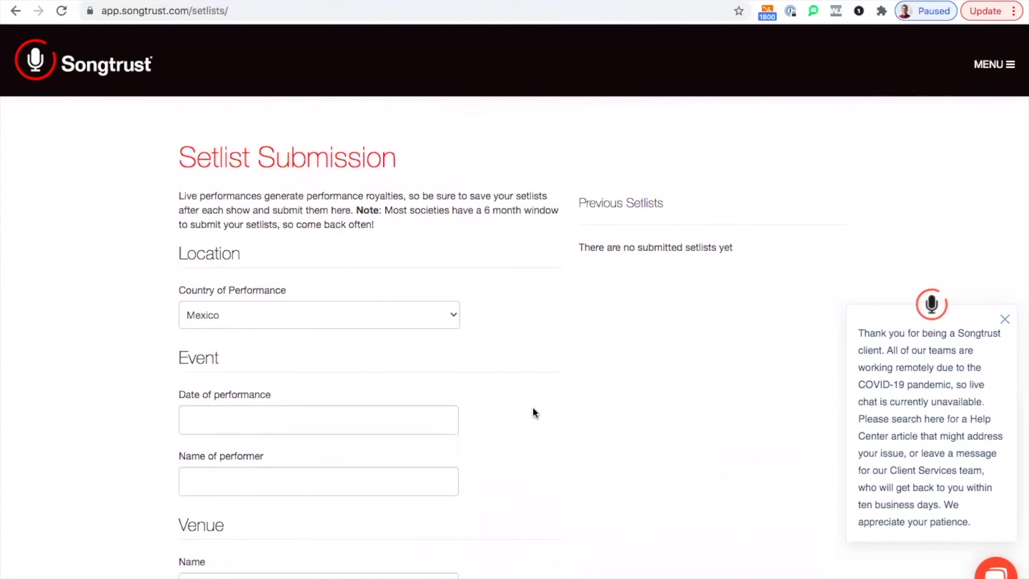
Change the Country of Performance to Canada
{"action": "left_click", "coordinate": [343, 315]}
{"action": "scroll", "coordinate": [302, 182], "scroll_direction": "up", "scroll_amount": 10}
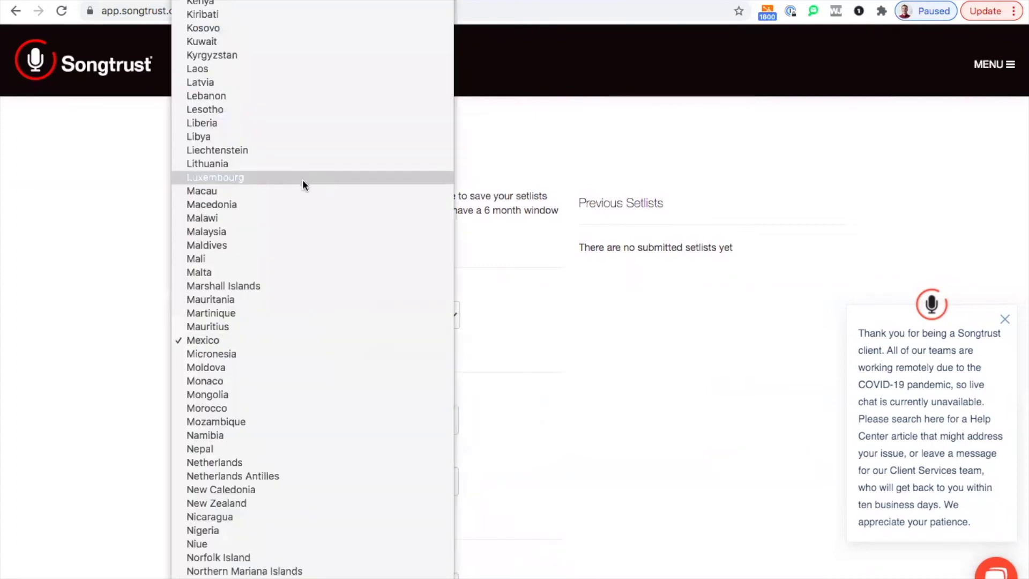
{"action": "scroll", "coordinate": [303, 179], "scroll_direction": "up", "scroll_amount": 10}
{"action": "left_click", "coordinate": [304, 188]}
Scroll down through the Venue, Promoter and Songs sections
{"action": "scroll", "coordinate": [583, 346], "scroll_direction": "down", "scroll_amount": 2}
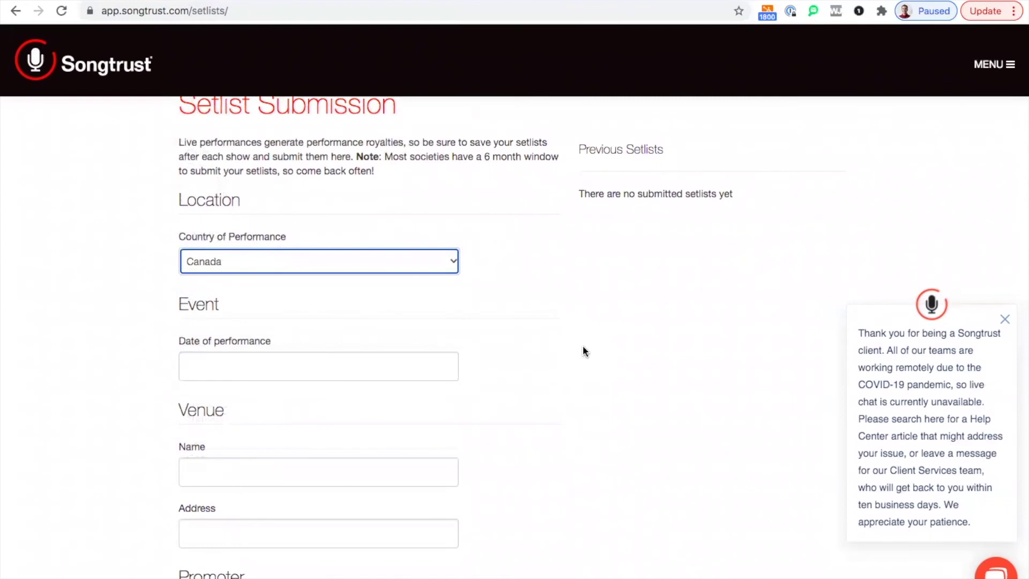
{"action": "scroll", "coordinate": [583, 346], "scroll_direction": "down", "scroll_amount": 4}
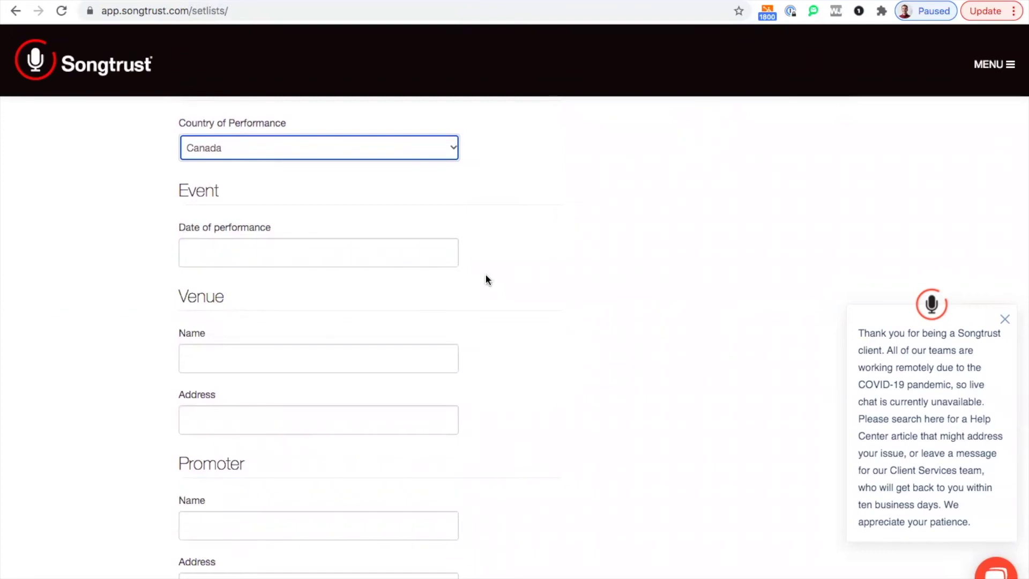
{"action": "scroll", "coordinate": [484, 278], "scroll_direction": "down", "scroll_amount": 10}
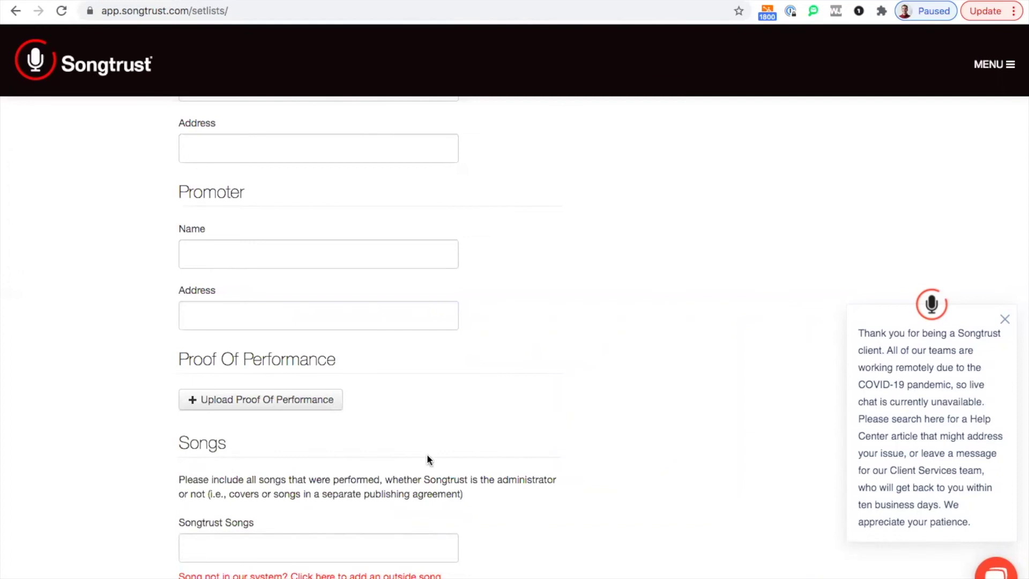
{"action": "scroll", "coordinate": [427, 454], "scroll_direction": "down", "scroll_amount": 3}
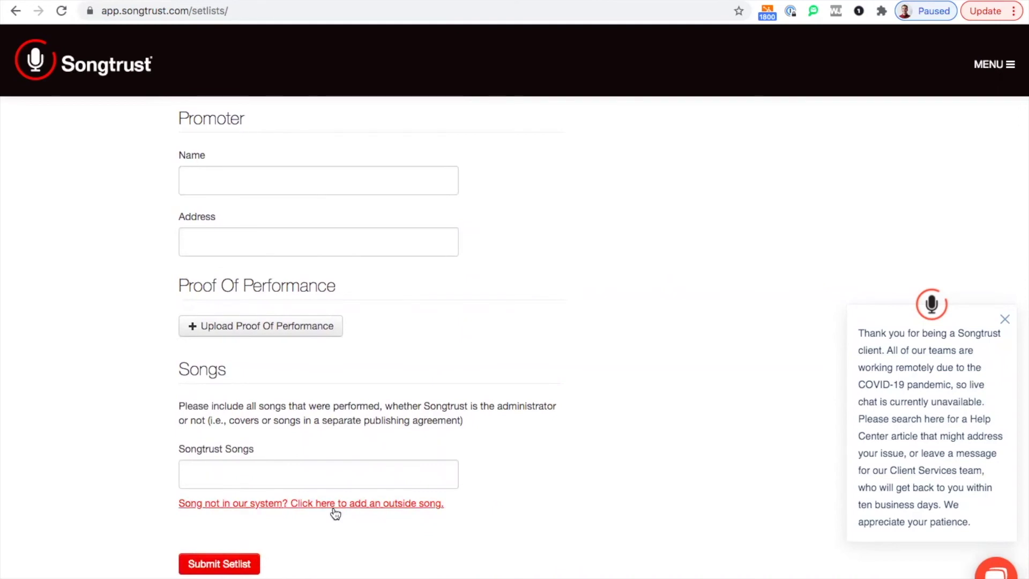
{"action": "scroll", "coordinate": [335, 514], "scroll_direction": "down", "scroll_amount": 1}
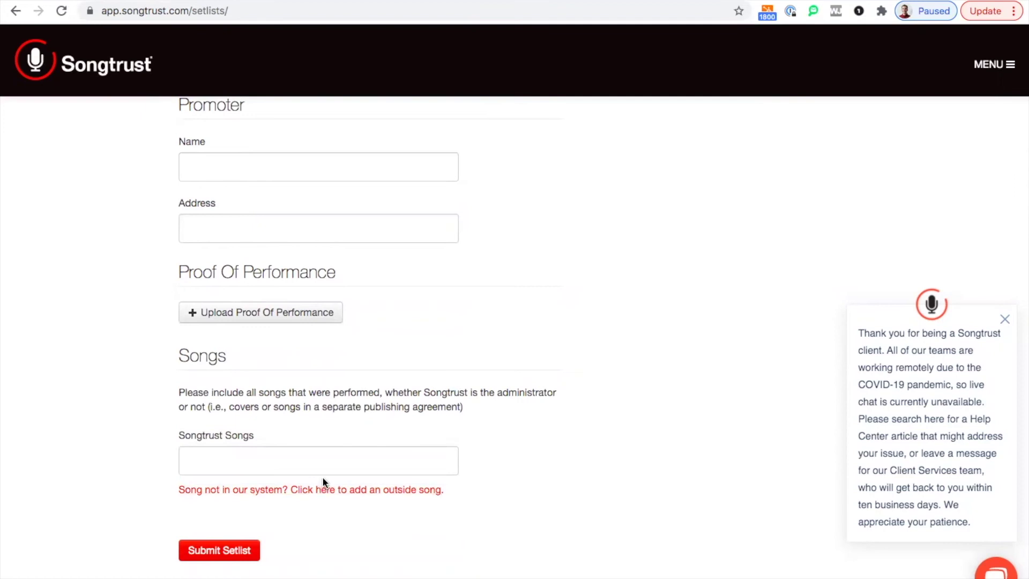
{"action": "scroll", "coordinate": [323, 477], "scroll_direction": "up", "scroll_amount": 5}
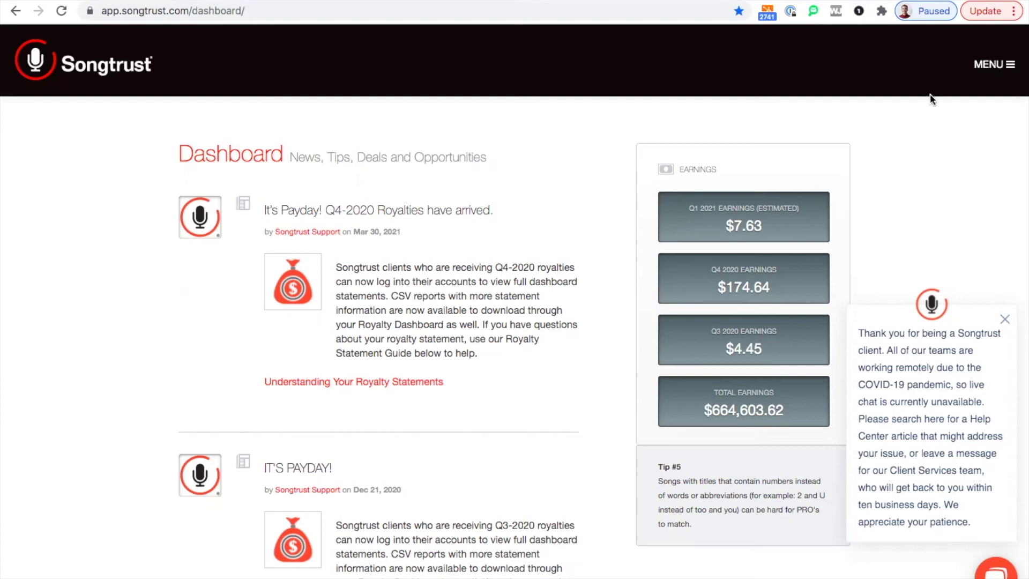
Open the MENU and go to the YouTube Monitor page
{"action": "left_click", "coordinate": [990, 66]}
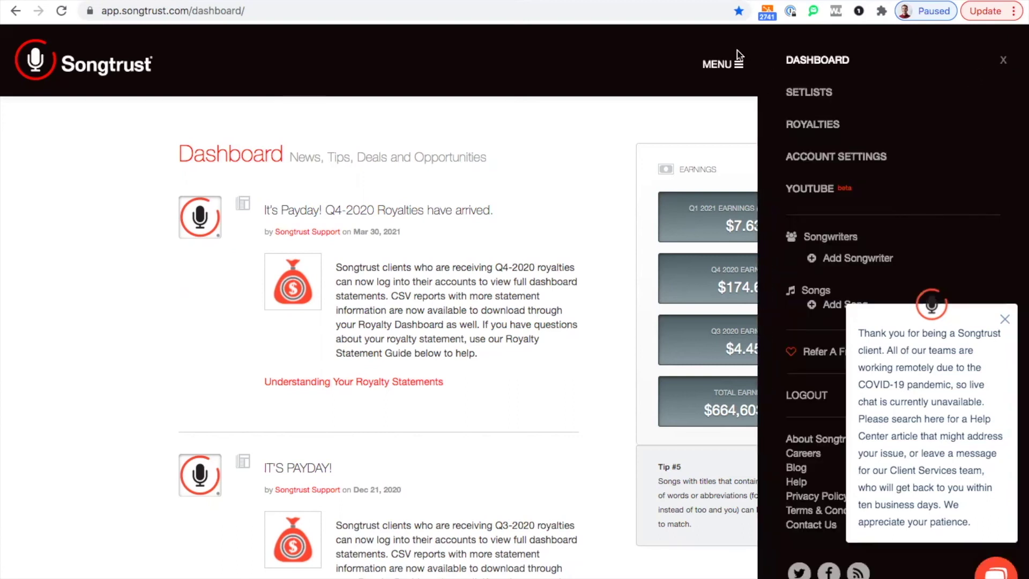
{"action": "left_click", "coordinate": [808, 188]}
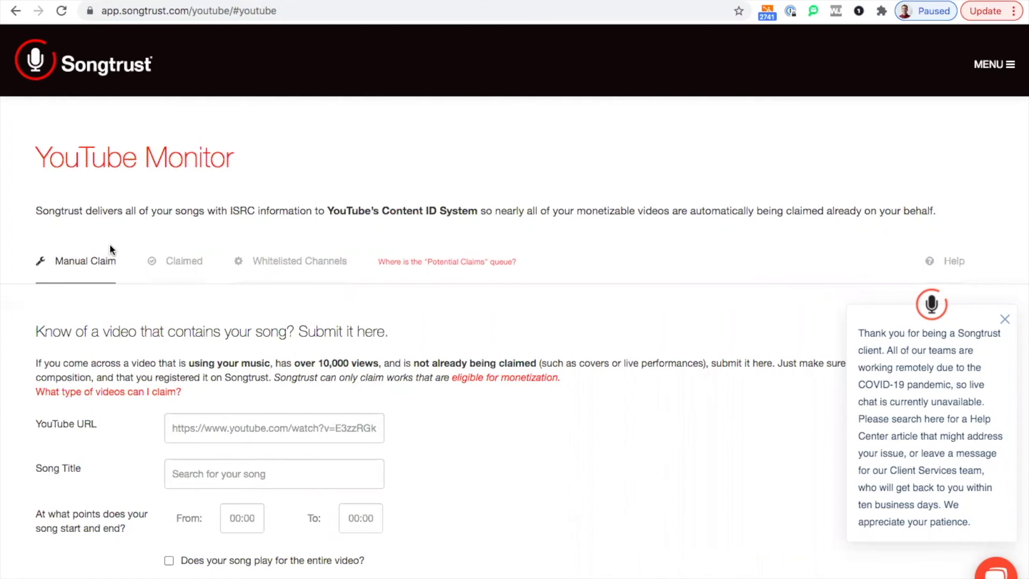
{"action": "left_click", "coordinate": [184, 263]}
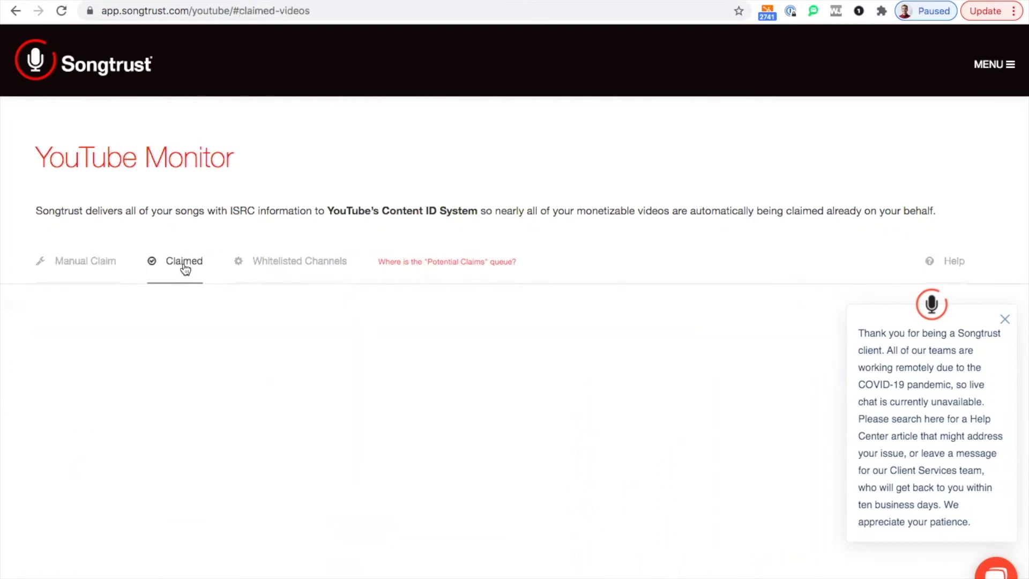
{"action": "left_click", "coordinate": [294, 266]}
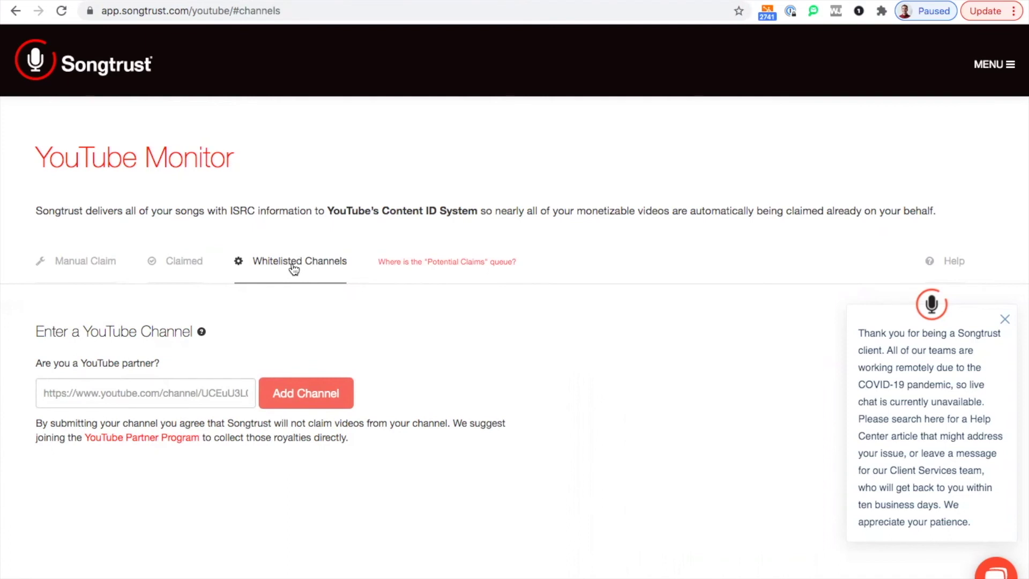
{"action": "left_click", "coordinate": [75, 262]}
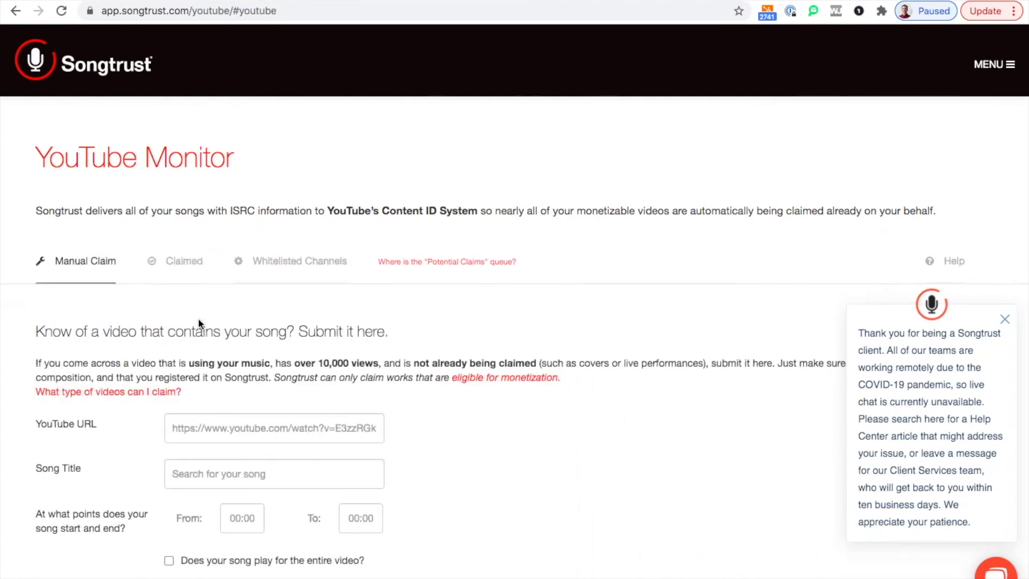
Look over the Manual Claim form's YouTube URL field, then open Whitelisted Channels
{"action": "left_click", "coordinate": [194, 431]}
{"action": "scroll", "coordinate": [195, 429], "scroll_direction": "down", "scroll_amount": 1}
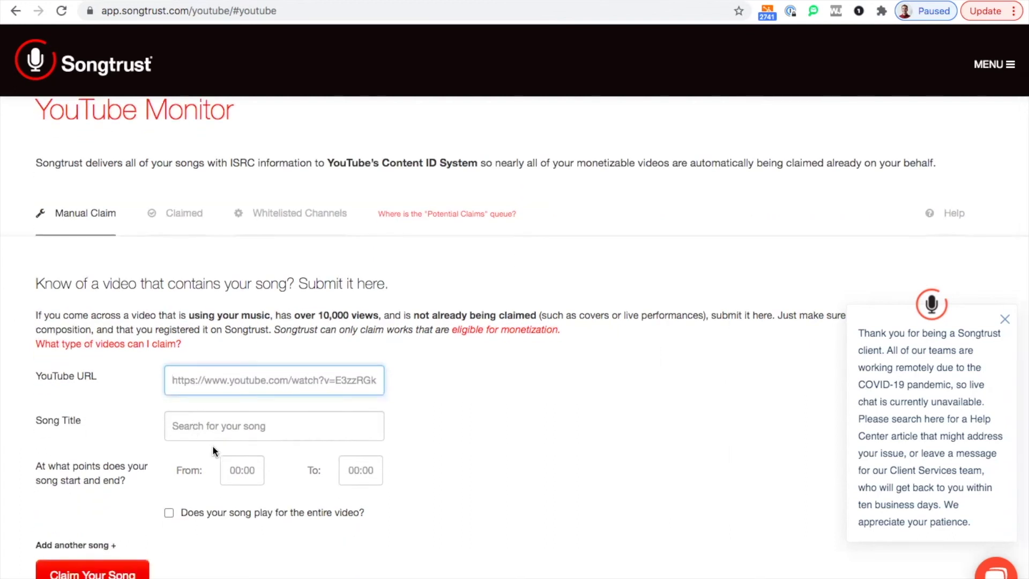
{"action": "scroll", "coordinate": [212, 450], "scroll_direction": "down", "scroll_amount": 1}
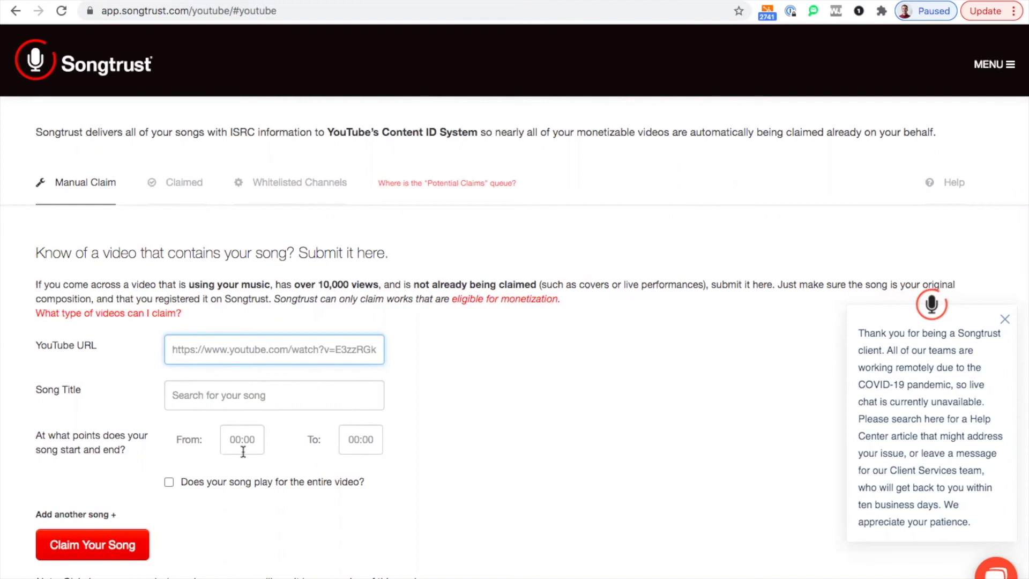
{"action": "scroll", "coordinate": [281, 421], "scroll_direction": "up", "scroll_amount": 2}
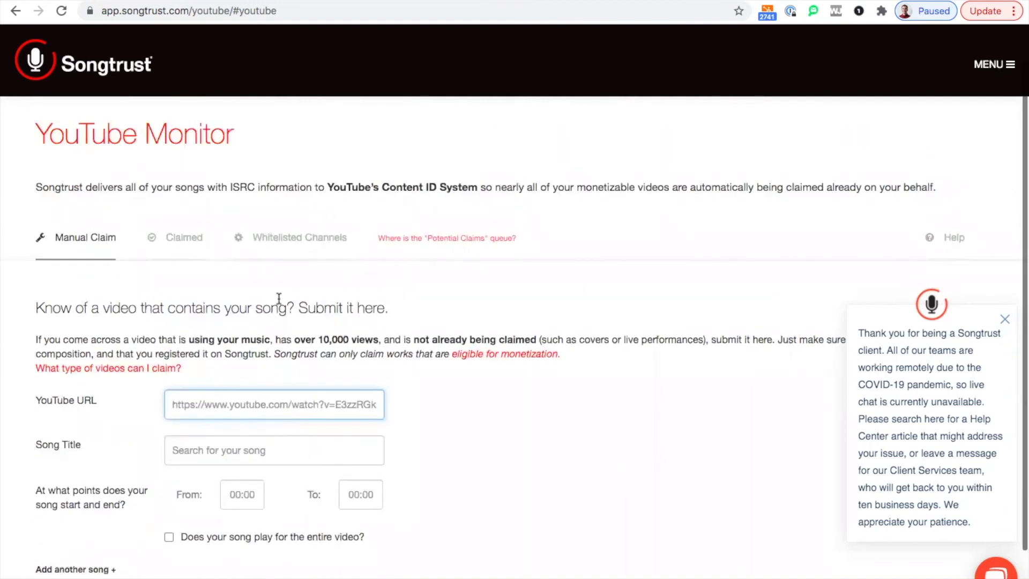
{"action": "left_click", "coordinate": [300, 244]}
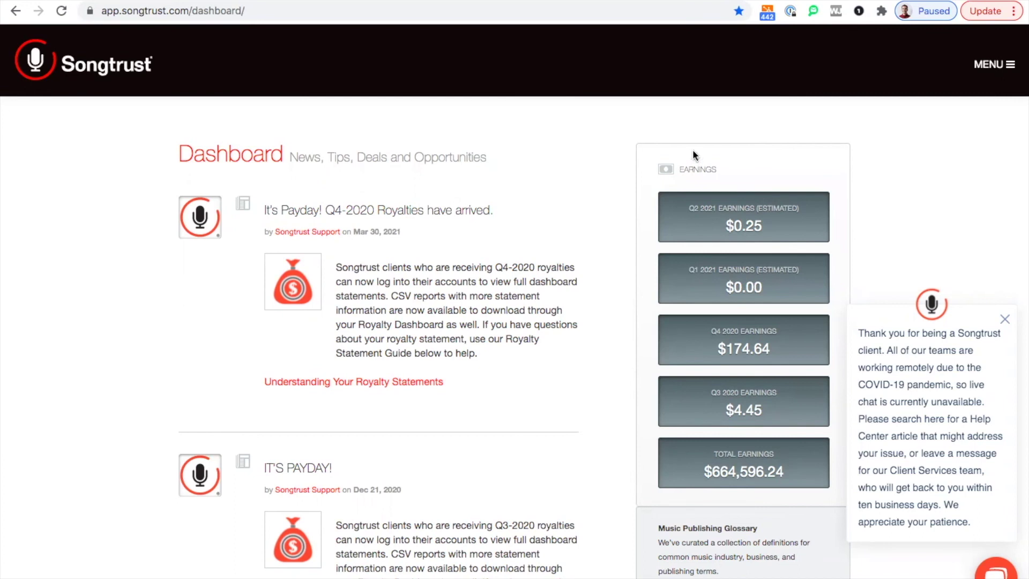
{"action": "scroll", "coordinate": [814, 215], "scroll_direction": "down", "scroll_amount": 2}
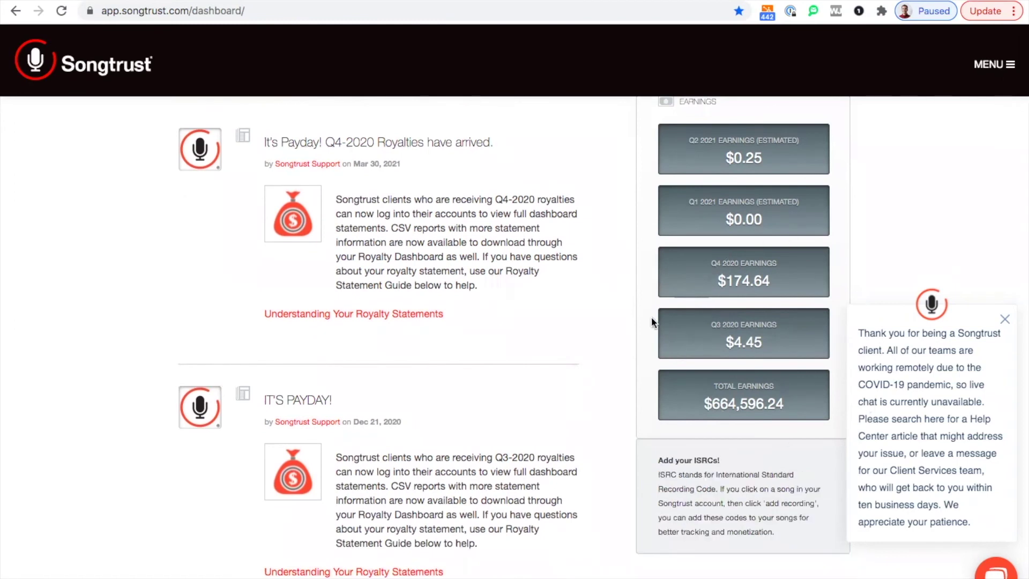
{"action": "scroll", "coordinate": [651, 317], "scroll_direction": "up", "scroll_amount": 2}
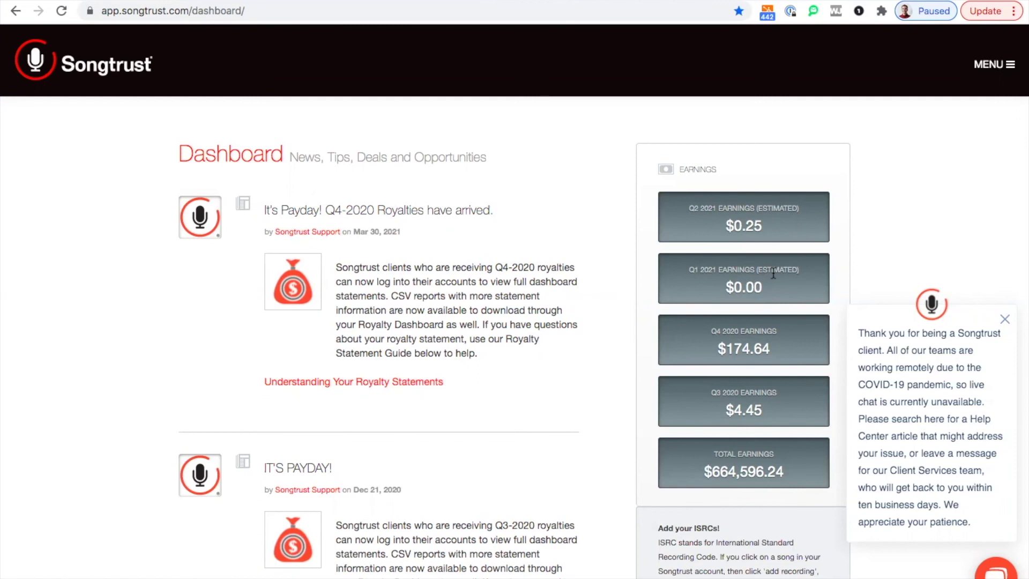
{"action": "scroll", "coordinate": [773, 274], "scroll_direction": "down", "scroll_amount": 1}
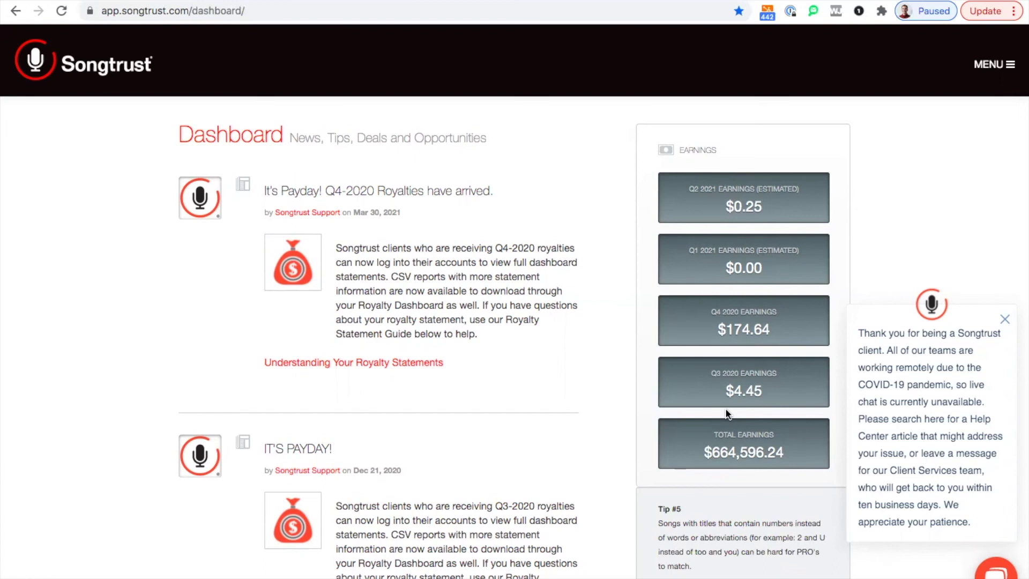
Open Royalties, keeping All Client Writers and checking the starting period options
{"action": "left_click", "coordinate": [996, 67]}
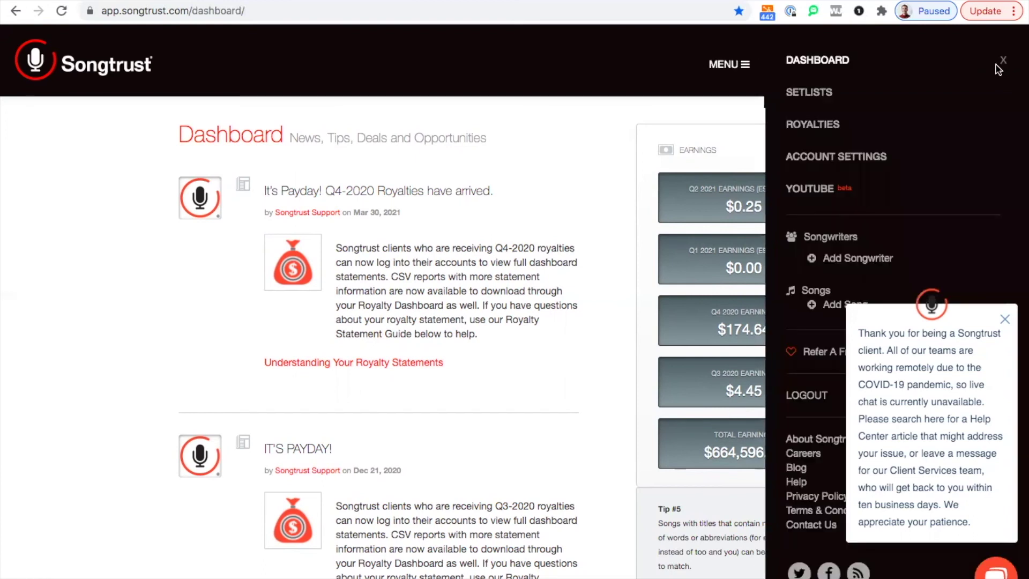
{"action": "left_click", "coordinate": [804, 128]}
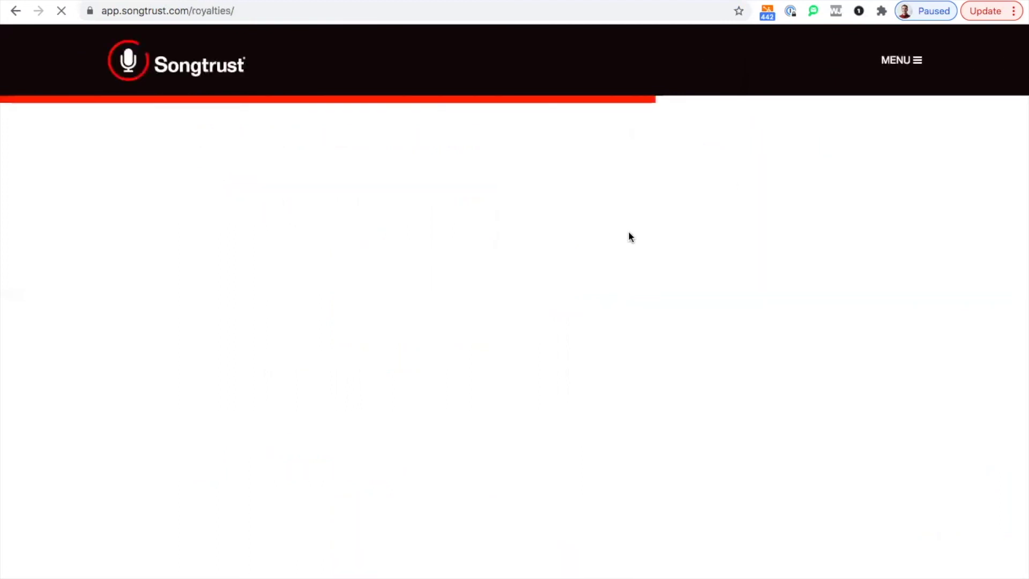
{"action": "scroll", "coordinate": [439, 246], "scroll_direction": "down", "scroll_amount": 1}
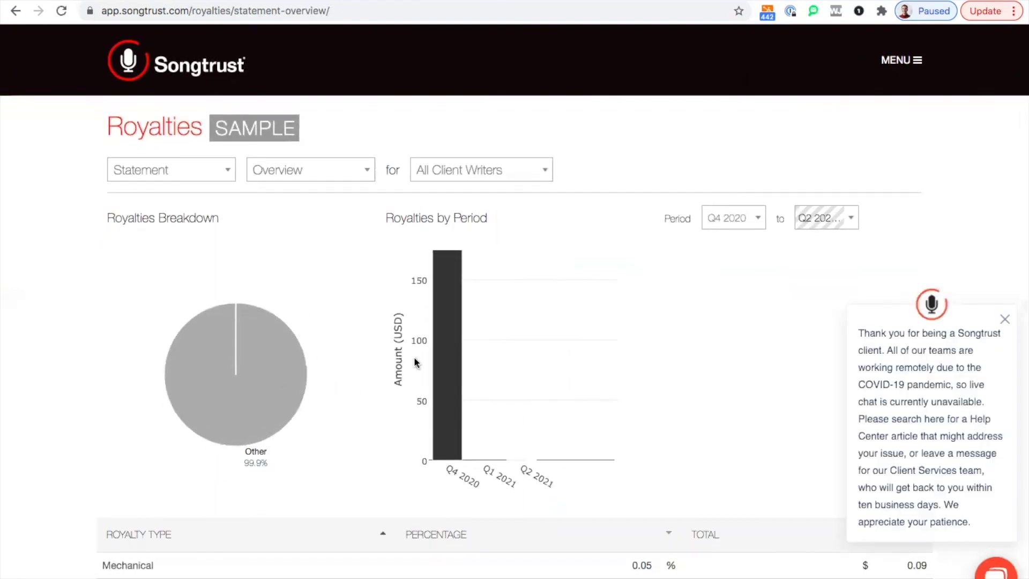
{"action": "left_click", "coordinate": [471, 169]}
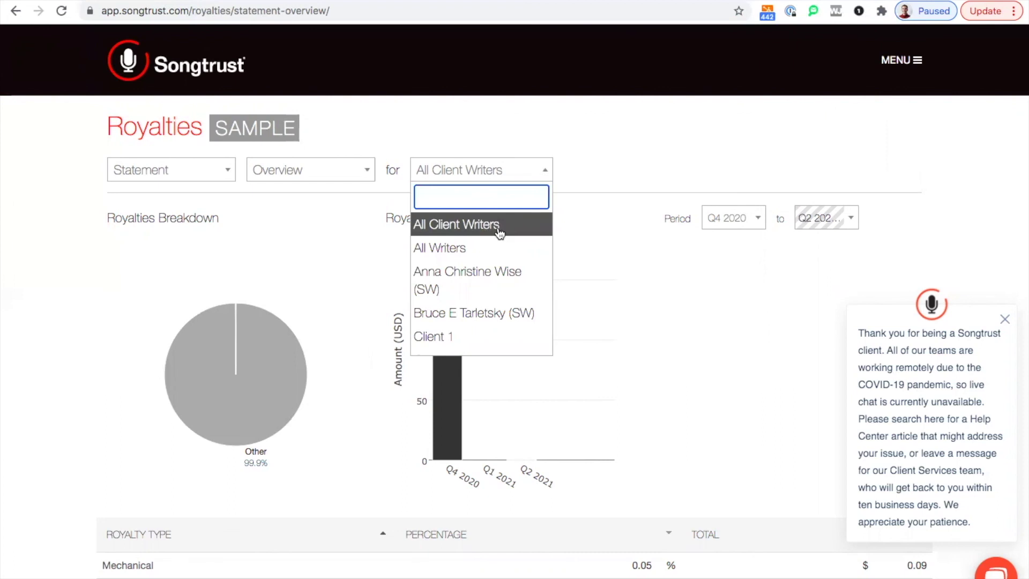
{"action": "left_click", "coordinate": [729, 181]}
{"action": "left_click", "coordinate": [740, 224]}
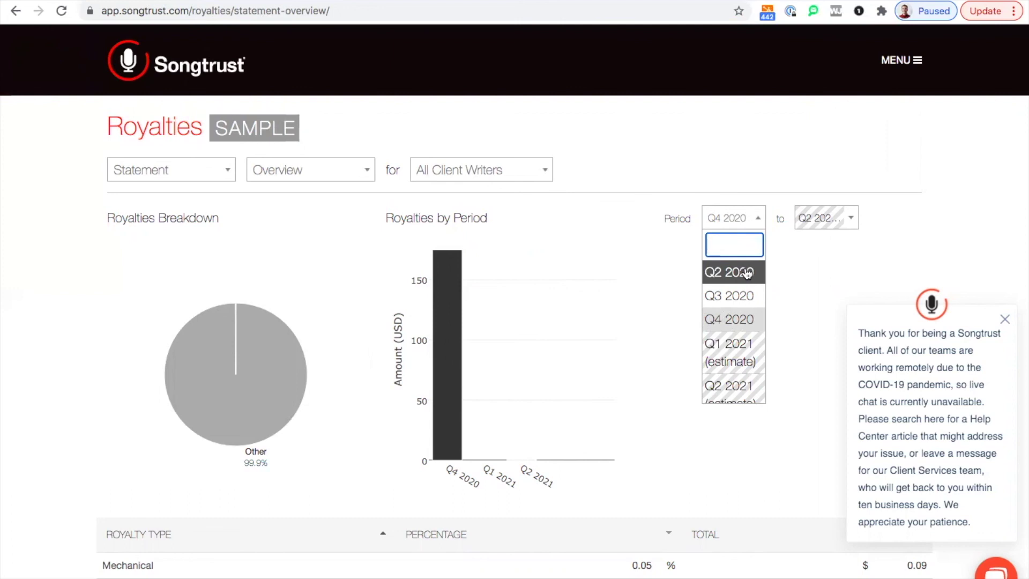
Switch the statement from Overview to the Detail view and scroll through it
{"action": "left_click", "coordinate": [301, 174]}
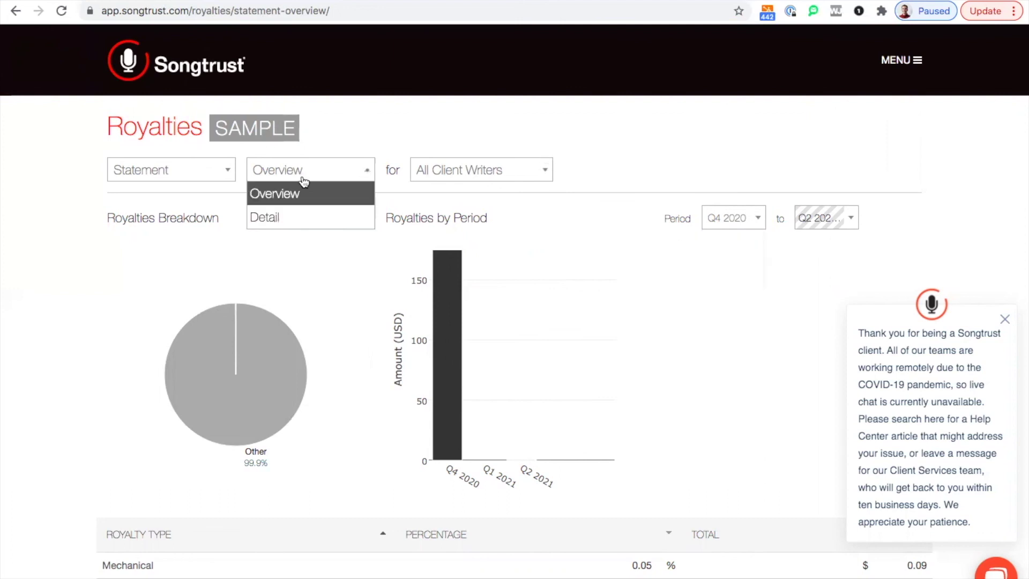
{"action": "left_click", "coordinate": [304, 219]}
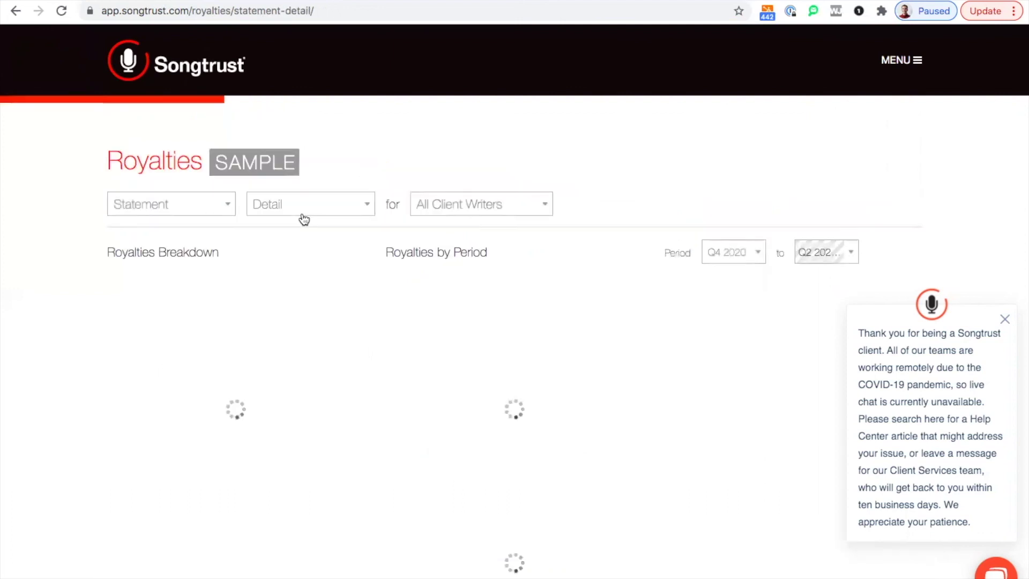
{"action": "scroll", "coordinate": [316, 247], "scroll_direction": "down", "scroll_amount": 1}
{"action": "scroll", "coordinate": [315, 247], "scroll_direction": "down", "scroll_amount": 1}
{"action": "mouse_move", "coordinate": [443, 321]}
{"action": "scroll", "coordinate": [445, 322], "scroll_direction": "down", "scroll_amount": 1}
{"action": "scroll", "coordinate": [444, 323], "scroll_direction": "up", "scroll_amount": 1}
{"action": "scroll", "coordinate": [443, 323], "scroll_direction": "down", "scroll_amount": 1}
{"action": "scroll", "coordinate": [444, 322], "scroll_direction": "up", "scroll_amount": 3}
Switch the Royalties page to the Reports view and scroll through it
{"action": "left_click", "coordinate": [168, 202]}
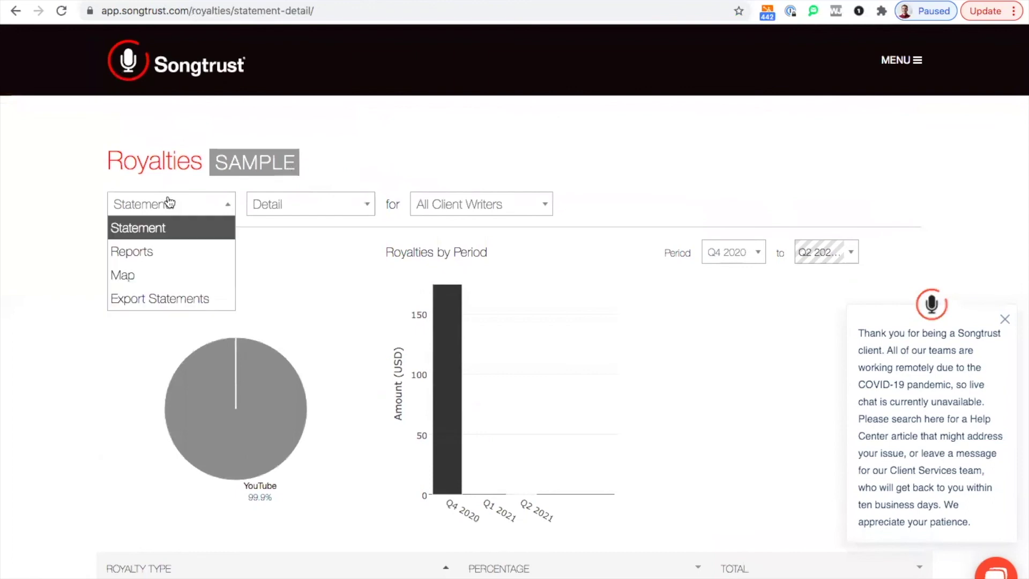
{"action": "left_click", "coordinate": [162, 253]}
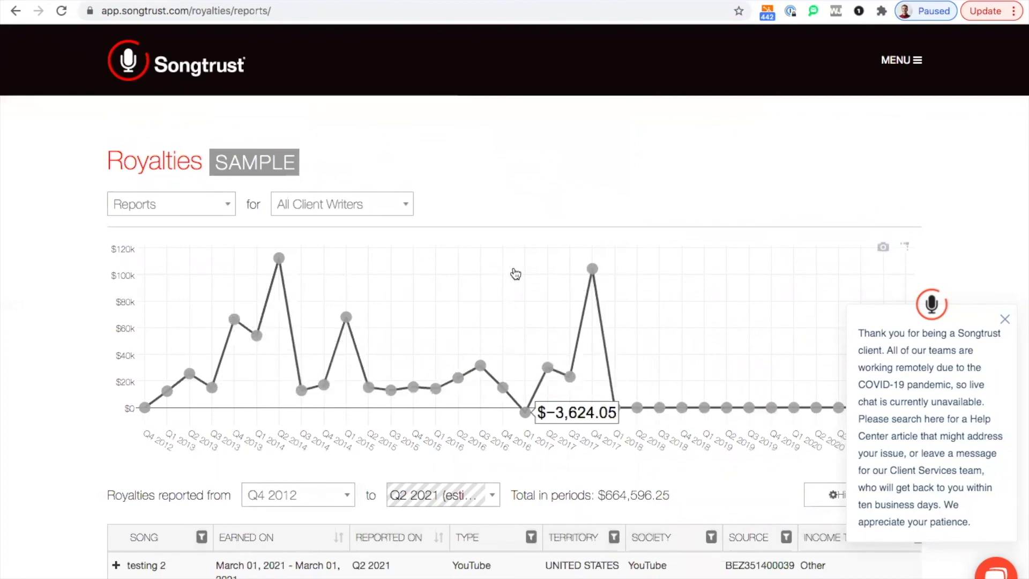
{"action": "scroll", "coordinate": [516, 274], "scroll_direction": "down", "scroll_amount": 5}
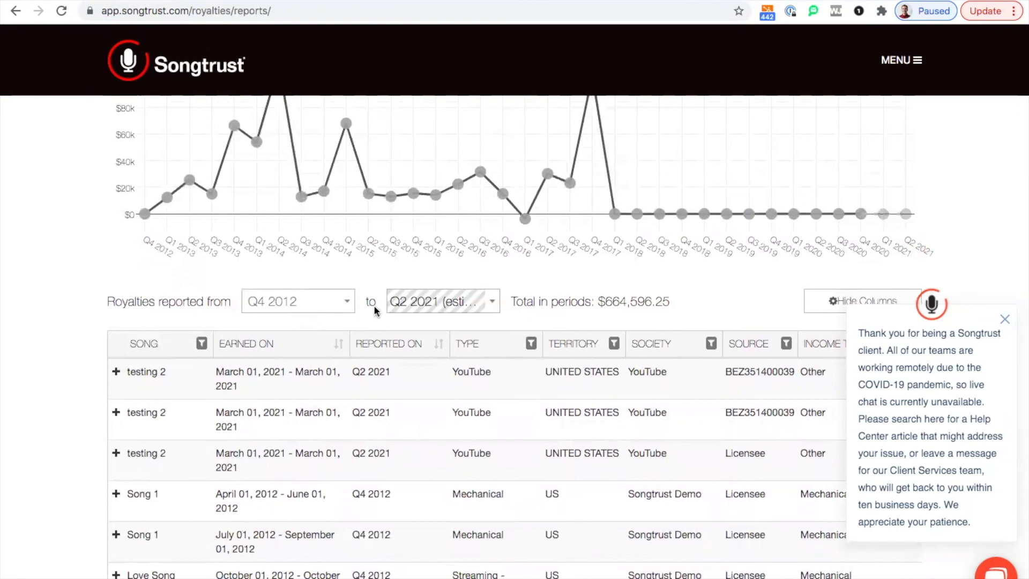
{"action": "scroll", "coordinate": [408, 357], "scroll_direction": "up", "scroll_amount": 1}
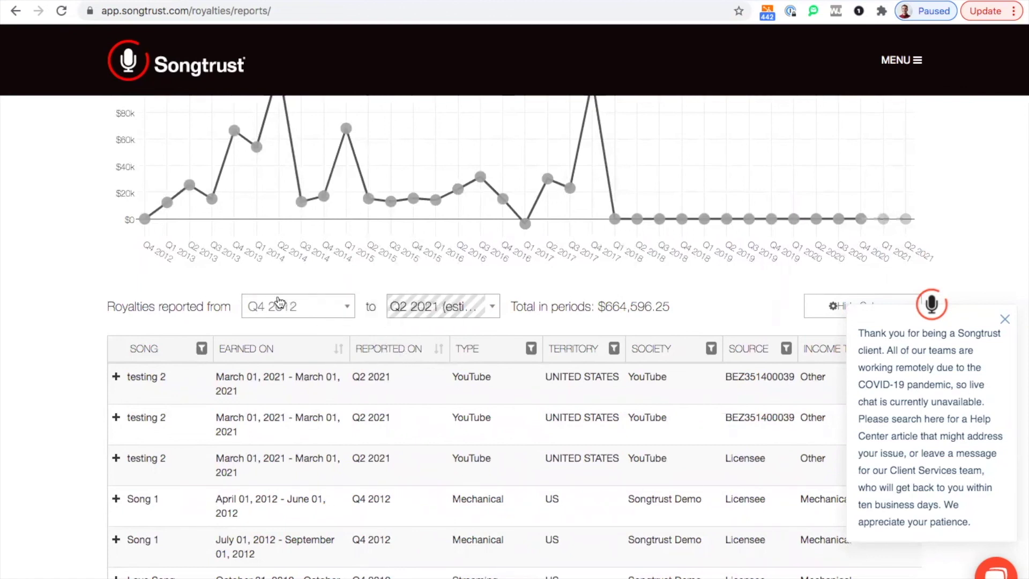
{"action": "scroll", "coordinate": [207, 342], "scroll_direction": "down", "scroll_amount": 2}
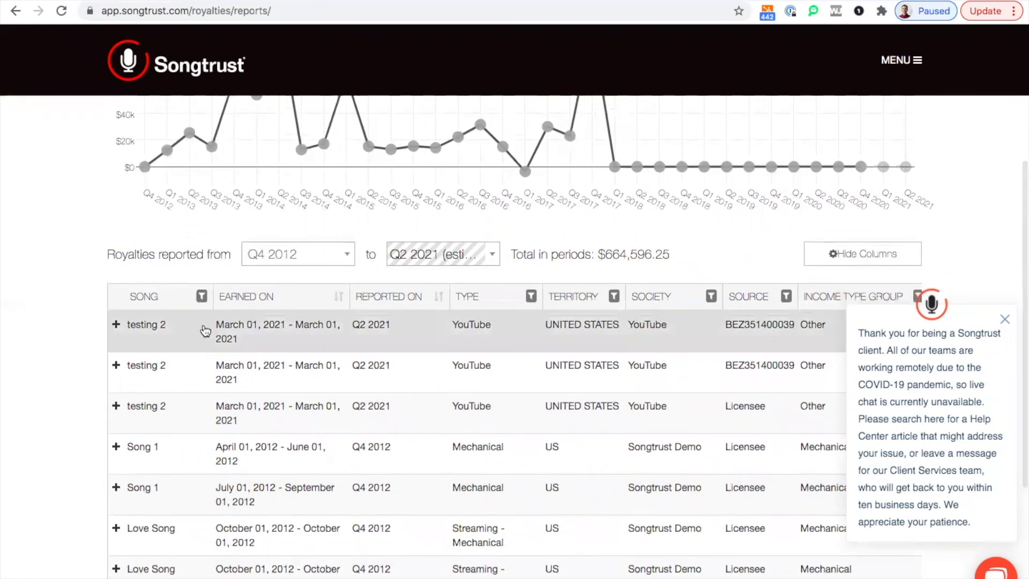
Pick Learn to Quit in the Song filter, then cancel without filtering the table
{"action": "left_click", "coordinate": [201, 297]}
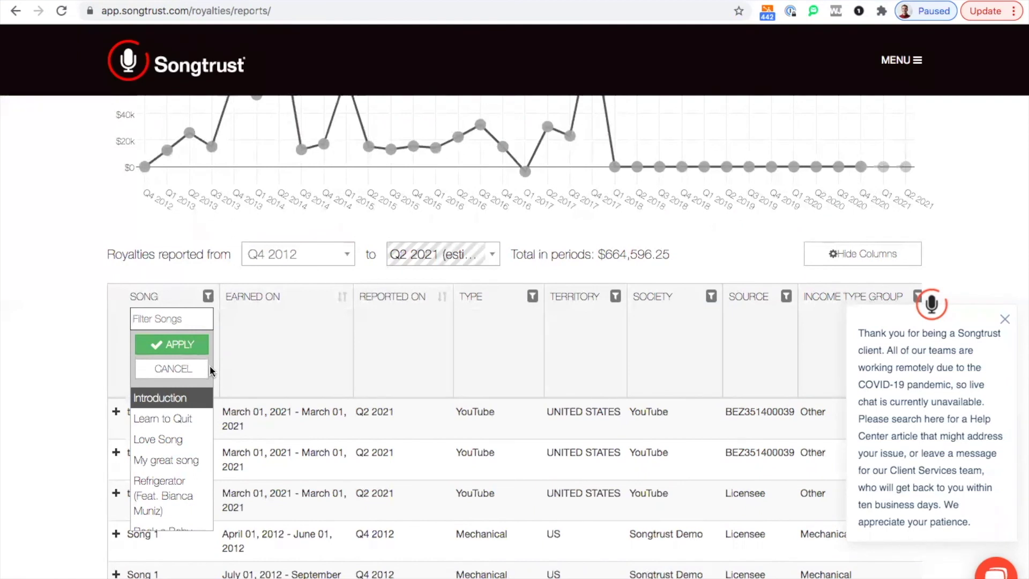
{"action": "left_click", "coordinate": [177, 418]}
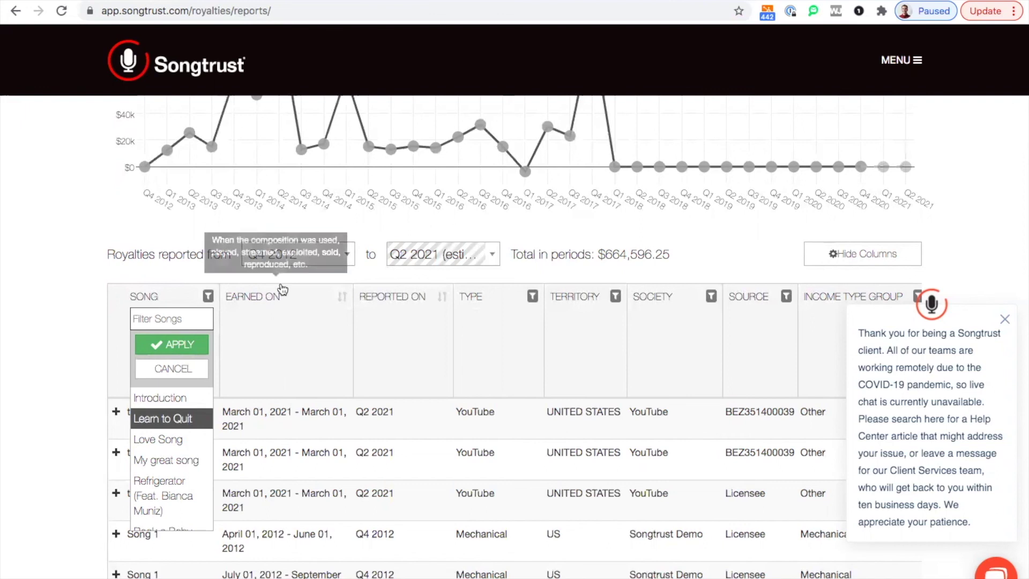
{"action": "left_click", "coordinate": [334, 275]}
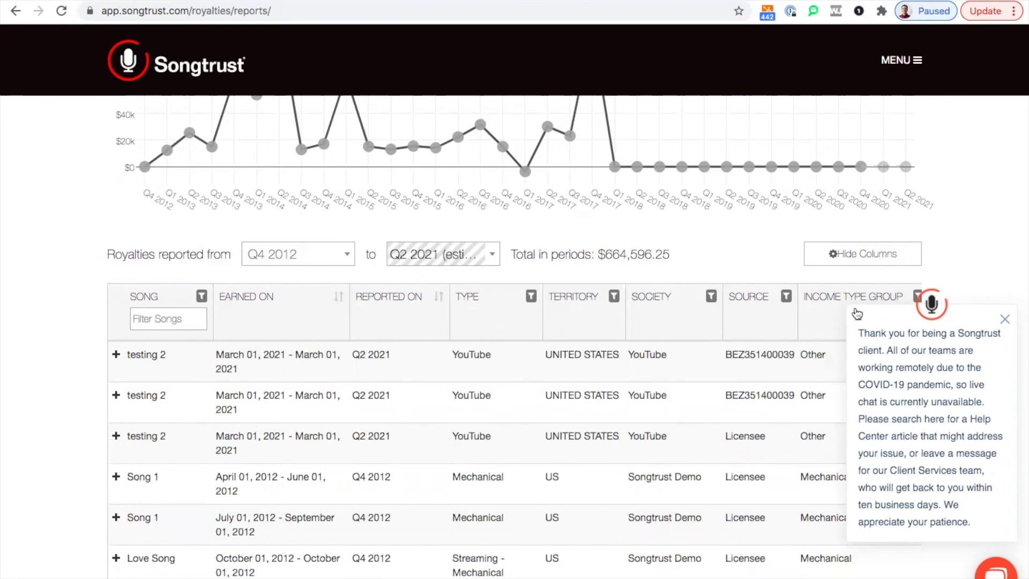
{"action": "scroll", "coordinate": [651, 258], "scroll_direction": "up", "scroll_amount": 2}
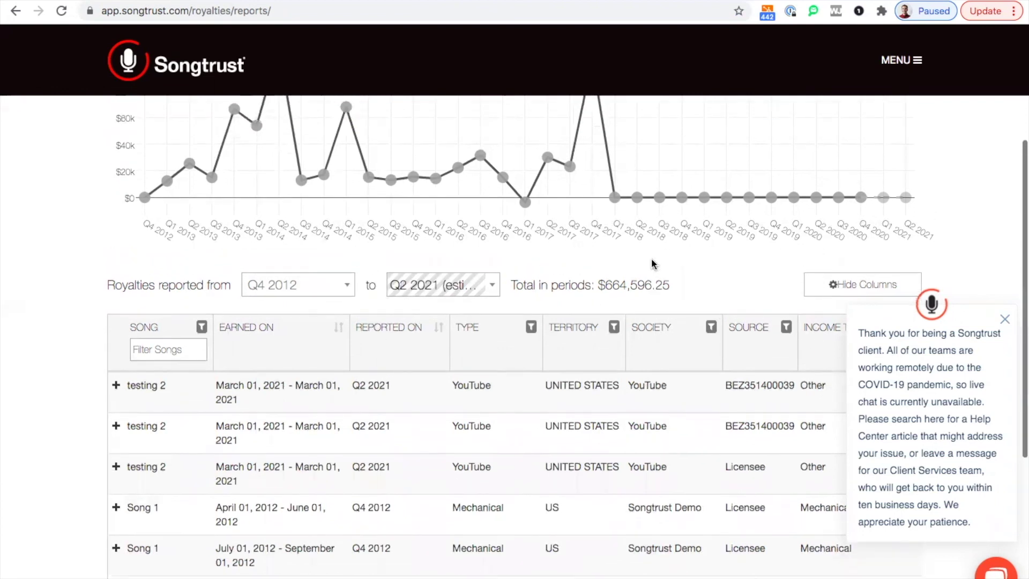
{"action": "scroll", "coordinate": [651, 258], "scroll_direction": "up", "scroll_amount": 4}
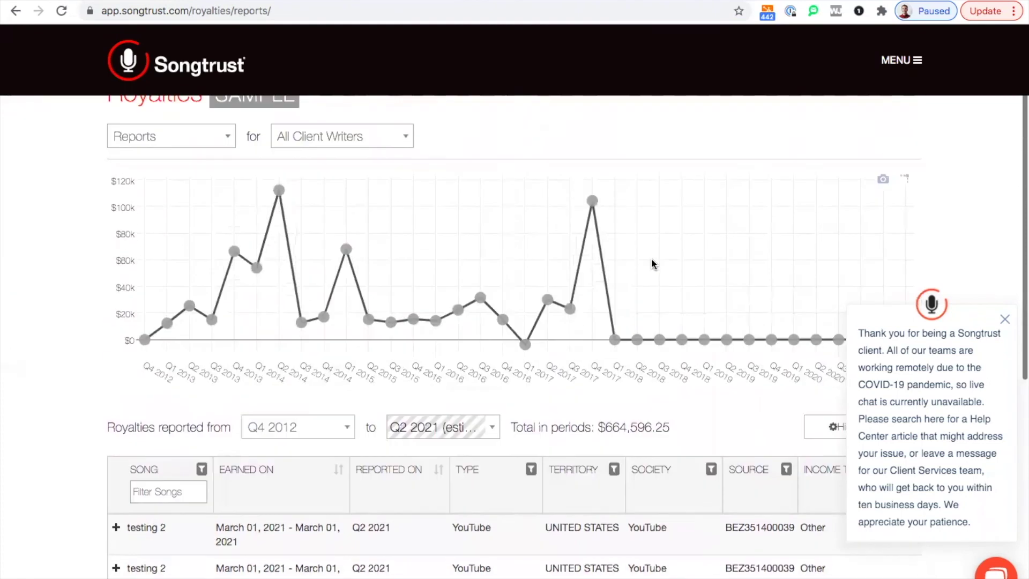
{"action": "left_click", "coordinate": [212, 210]}
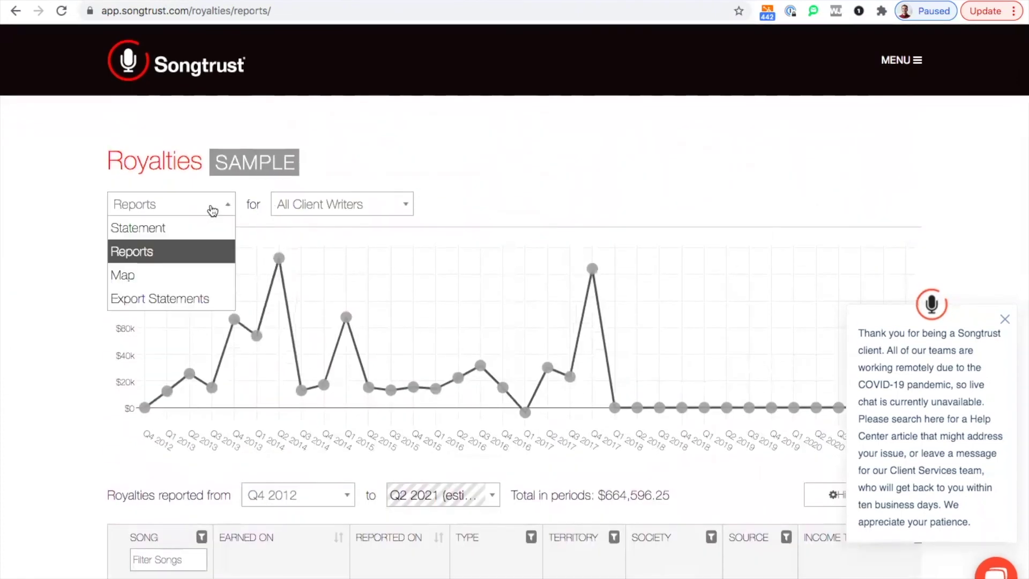
Switch Royalties to the Map view
{"action": "left_click", "coordinate": [173, 274]}
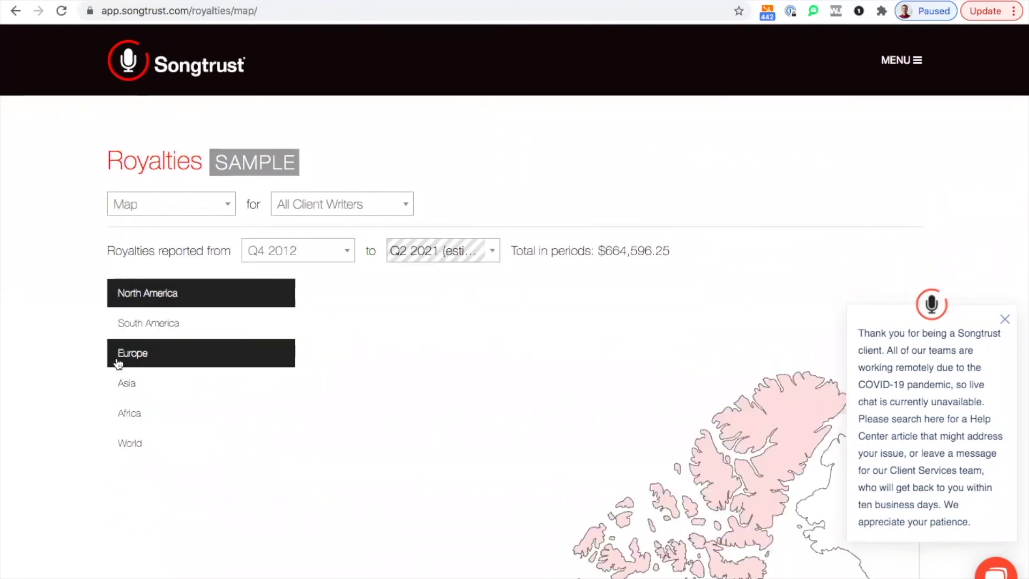
{"action": "scroll", "coordinate": [154, 464], "scroll_direction": "down", "scroll_amount": 3}
{"action": "scroll", "coordinate": [153, 470], "scroll_direction": "up", "scroll_amount": 1}
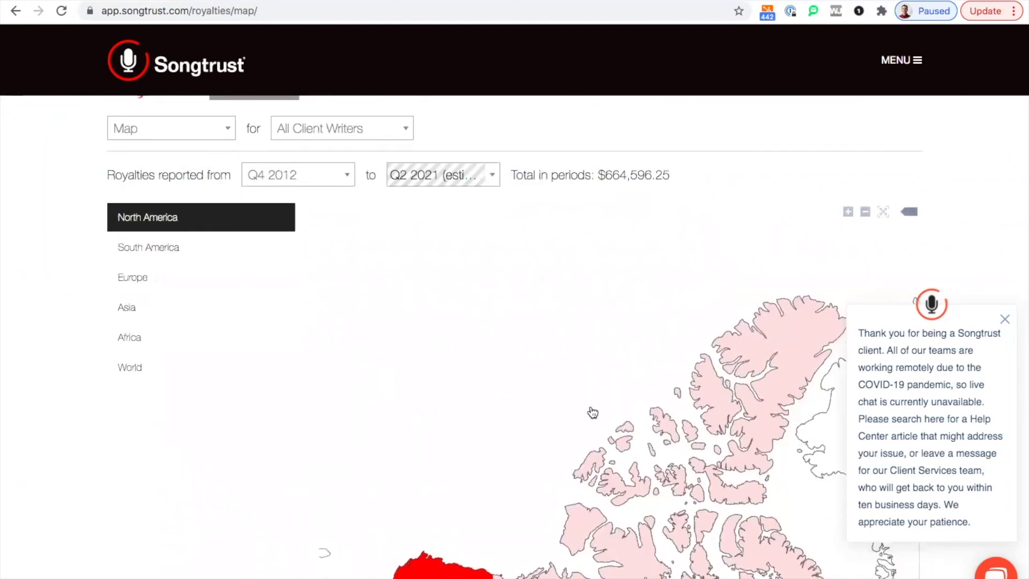
{"action": "scroll", "coordinate": [409, 320], "scroll_direction": "down", "scroll_amount": 1}
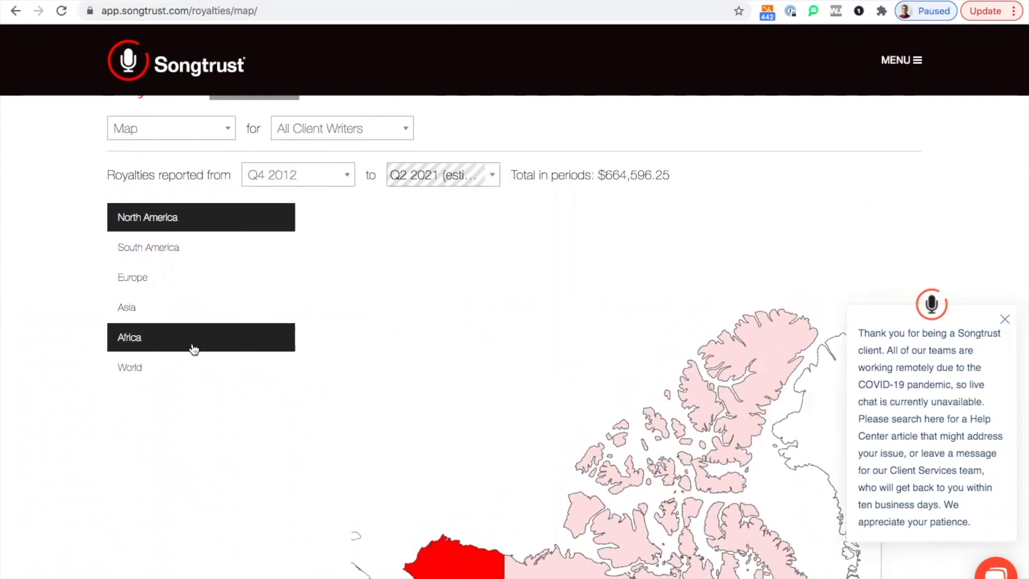
Toggle the map between World and North America, then read country totals on the world map
{"action": "left_click", "coordinate": [174, 364]}
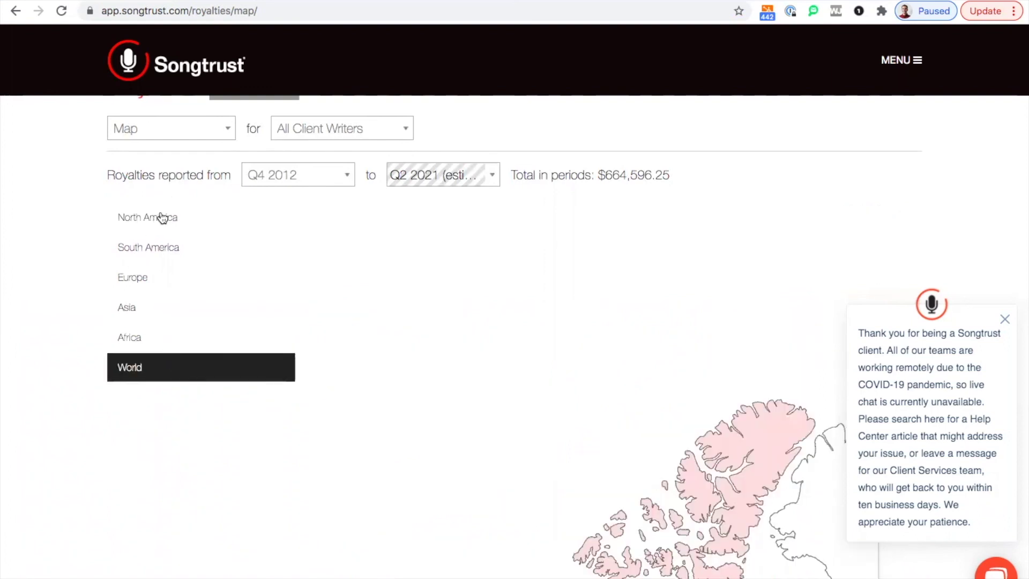
{"action": "left_click", "coordinate": [162, 217]}
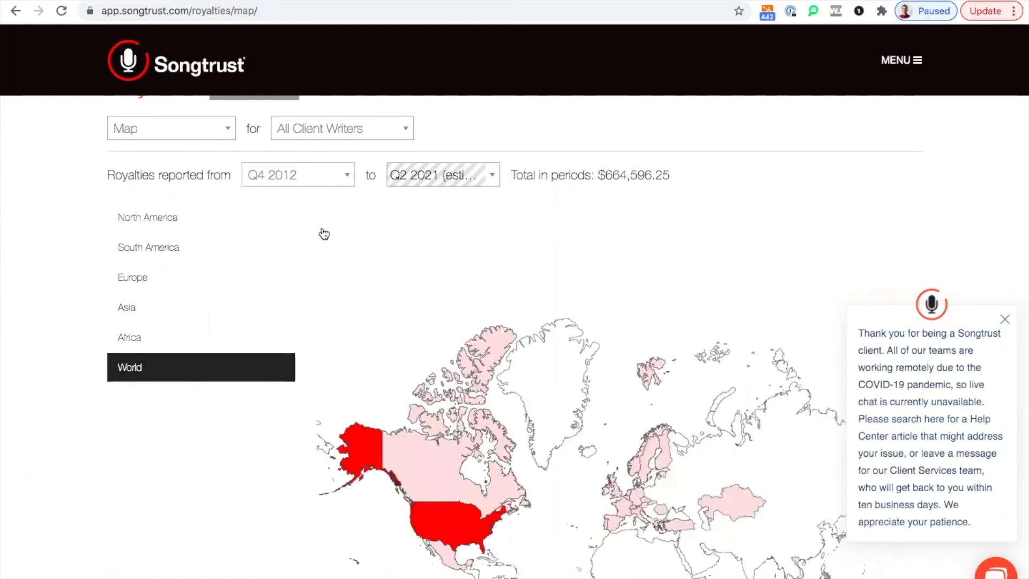
{"action": "scroll", "coordinate": [363, 271], "scroll_direction": "down", "scroll_amount": 1}
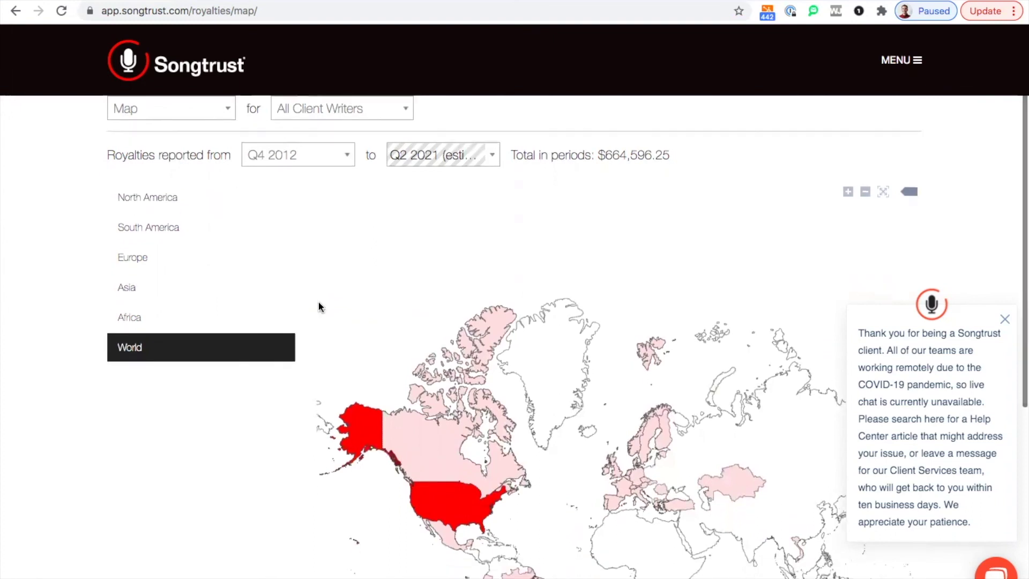
{"action": "left_click", "coordinate": [193, 361]}
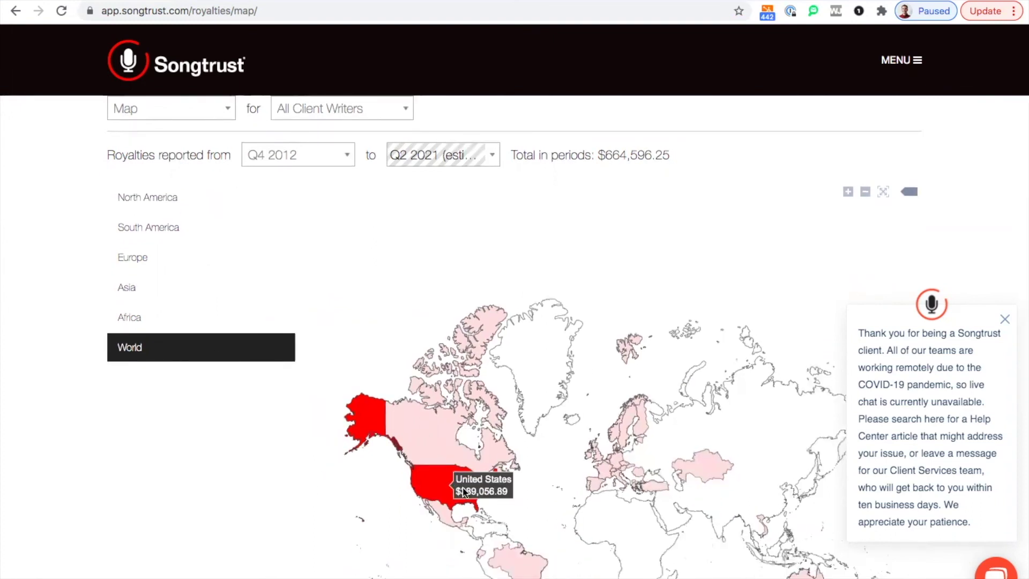
{"action": "mouse_move", "coordinate": [419, 444]}
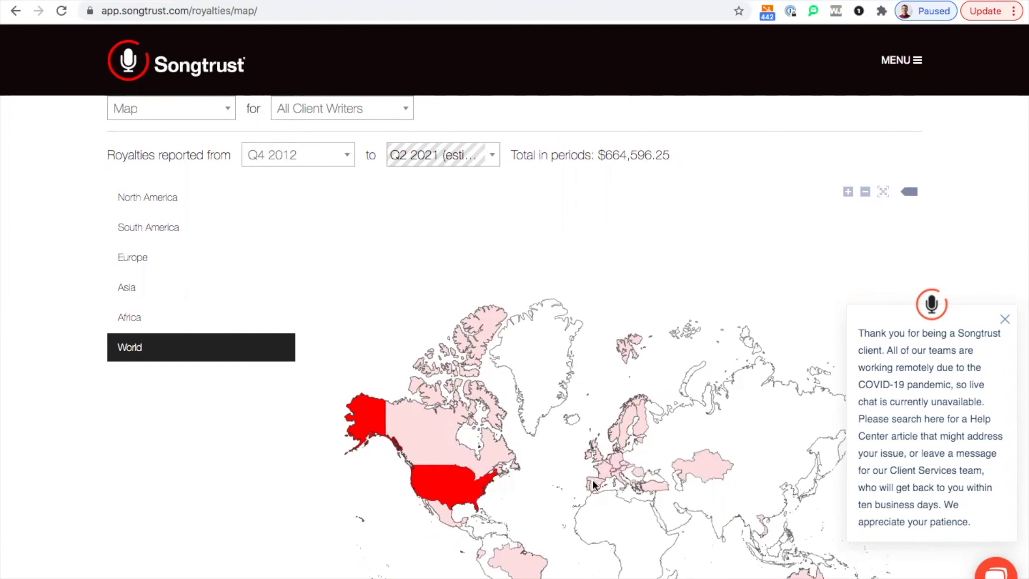
{"action": "mouse_move", "coordinate": [654, 498]}
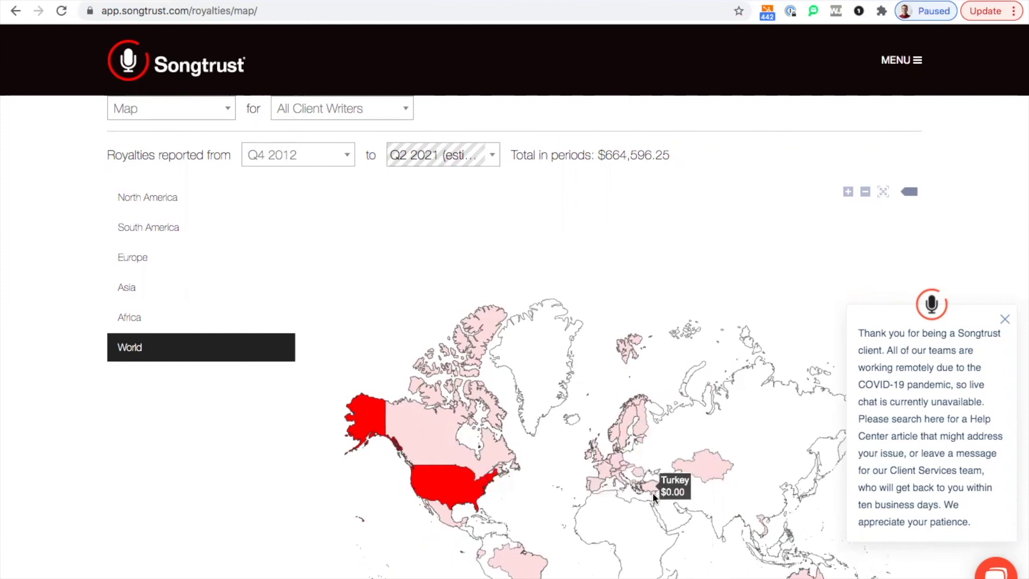
{"action": "mouse_move", "coordinate": [711, 470]}
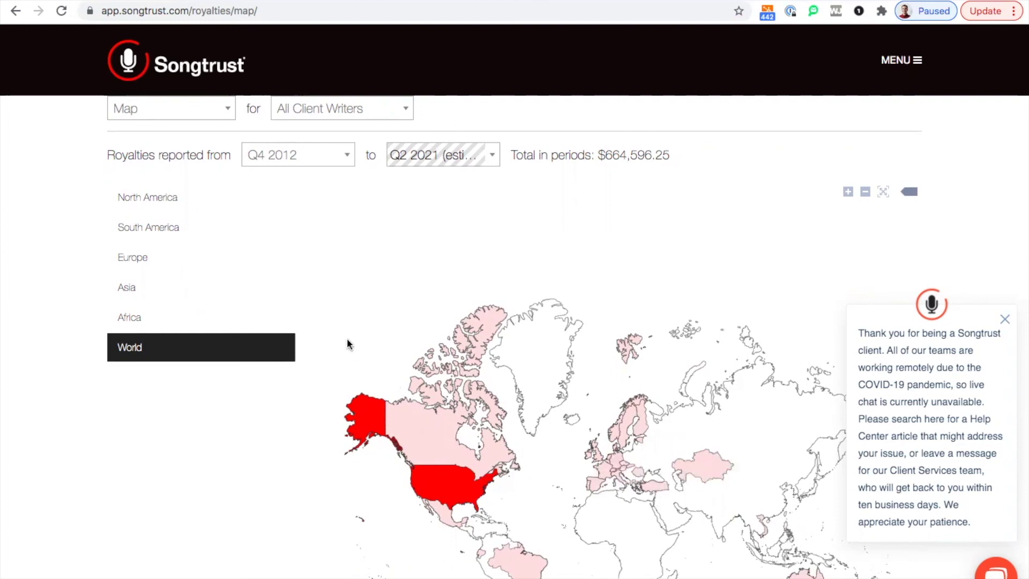
{"action": "left_click", "coordinate": [149, 110]}
Switch to Export Statements, keeping All Client Writers and the All Data scope
{"action": "scroll", "coordinate": [67, 161], "scroll_direction": "up", "scroll_amount": 1}
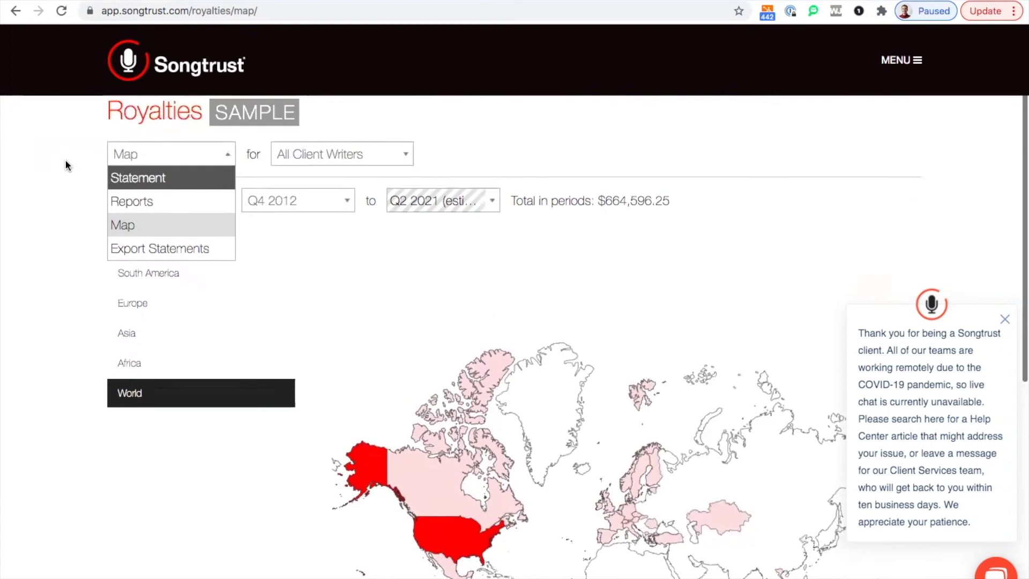
{"action": "left_click", "coordinate": [150, 256]}
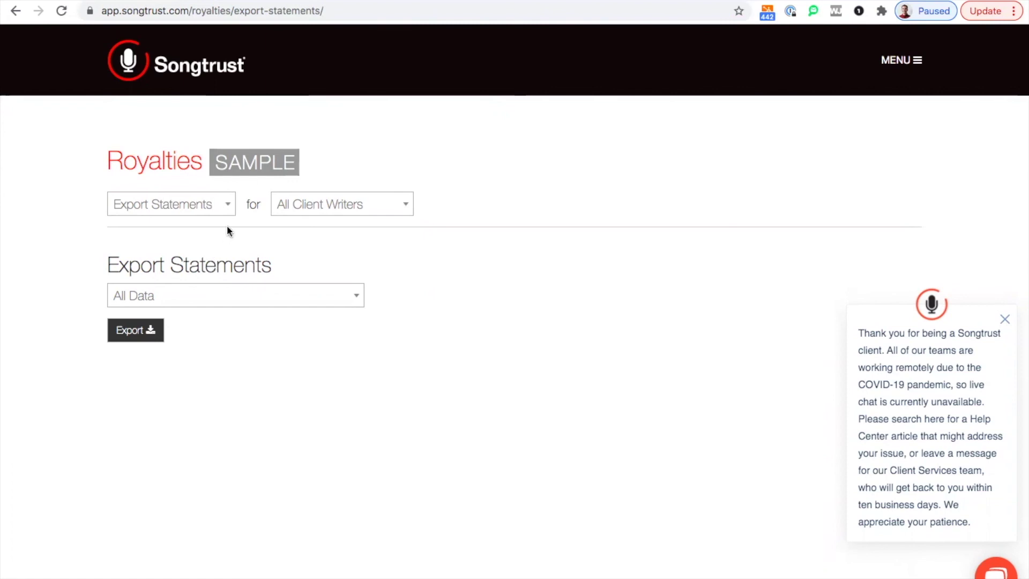
{"action": "left_click", "coordinate": [312, 203]}
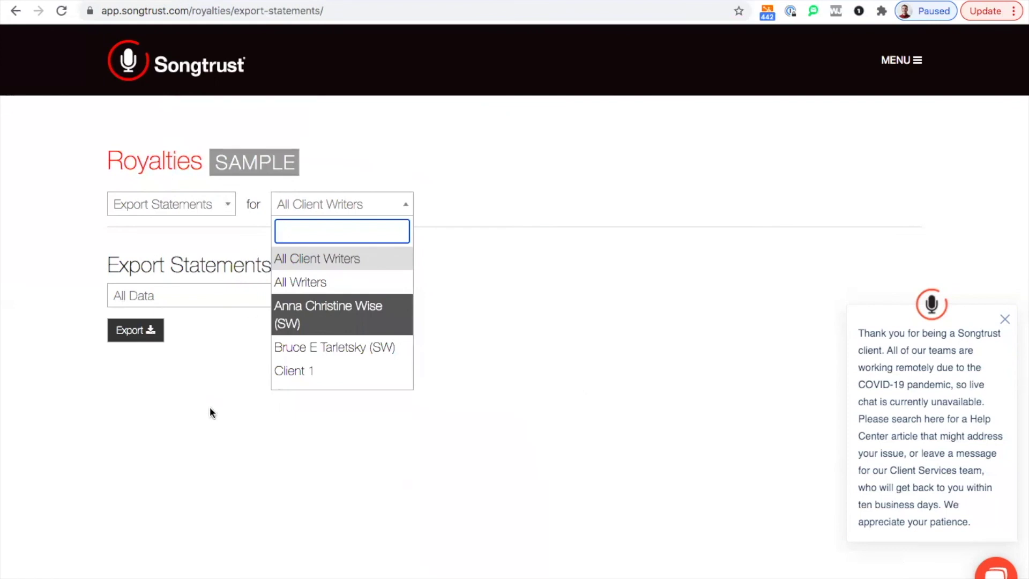
{"action": "left_click", "coordinate": [188, 351]}
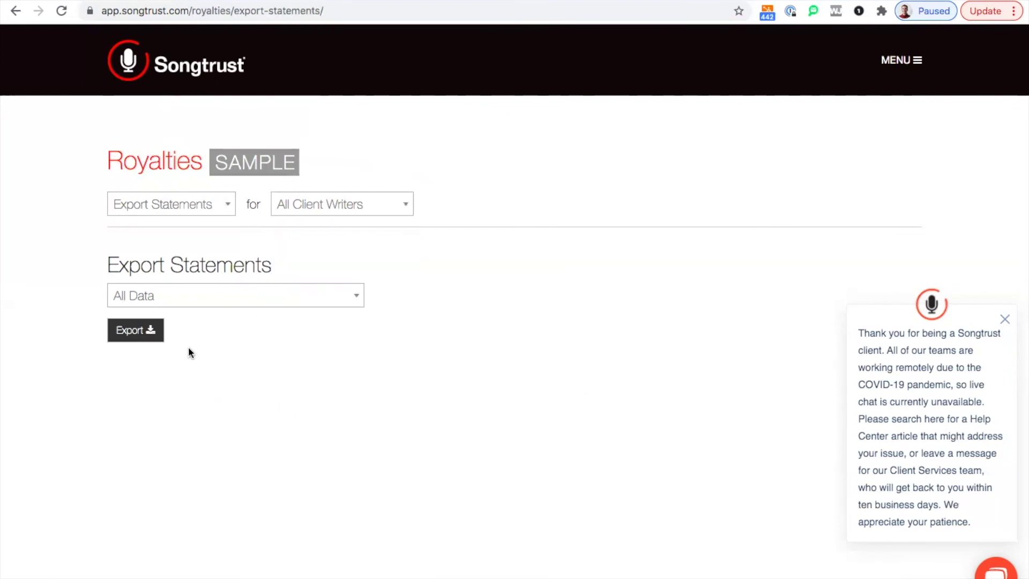
{"action": "left_click", "coordinate": [208, 299]}
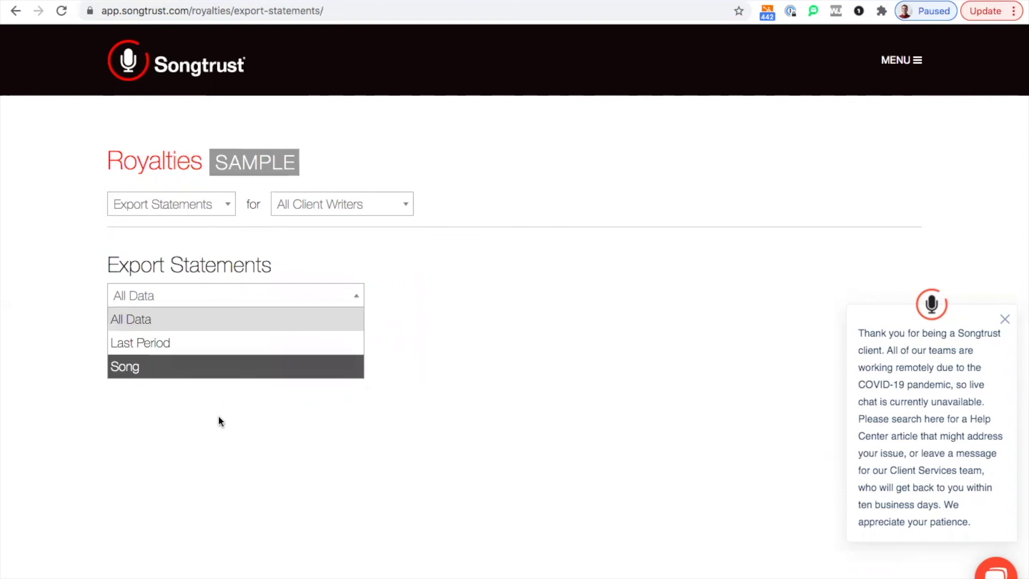
{"action": "left_click", "coordinate": [224, 445]}
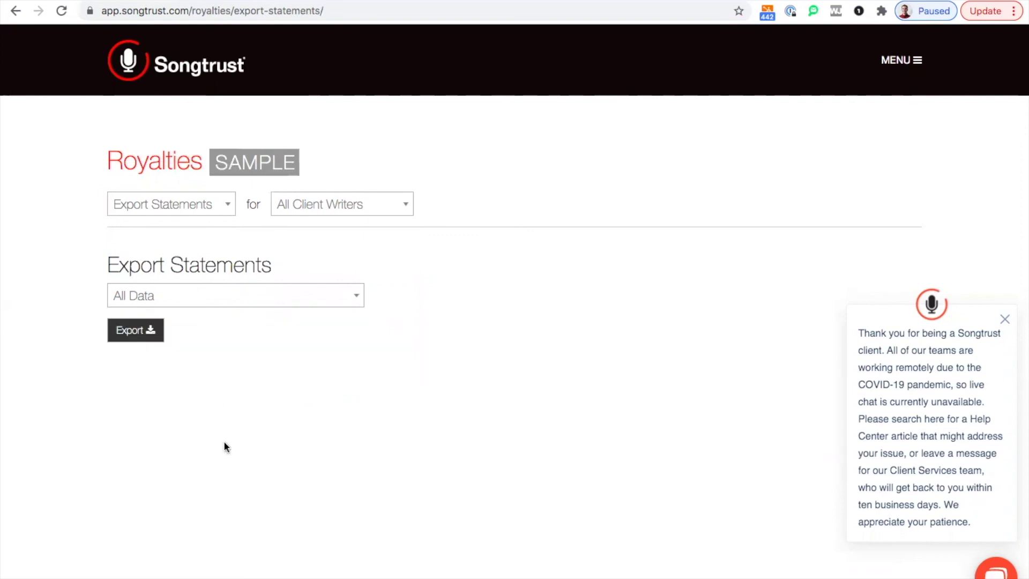